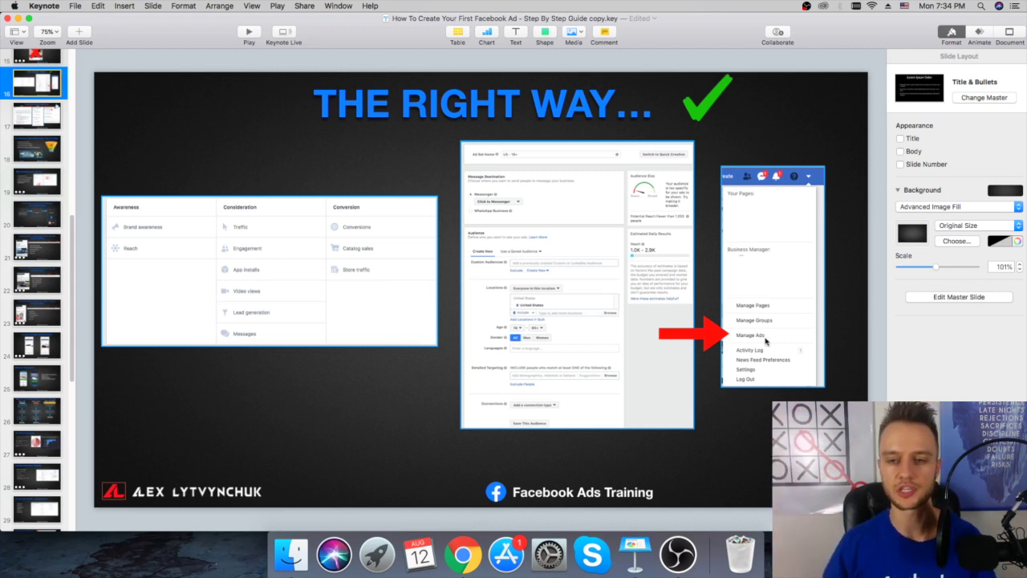
# Step: Switch to Ads Manager in Chrome and start a new campaign with the Lead generation objective, discarding the prompt about the previous draft
pyautogui.click(463, 553)
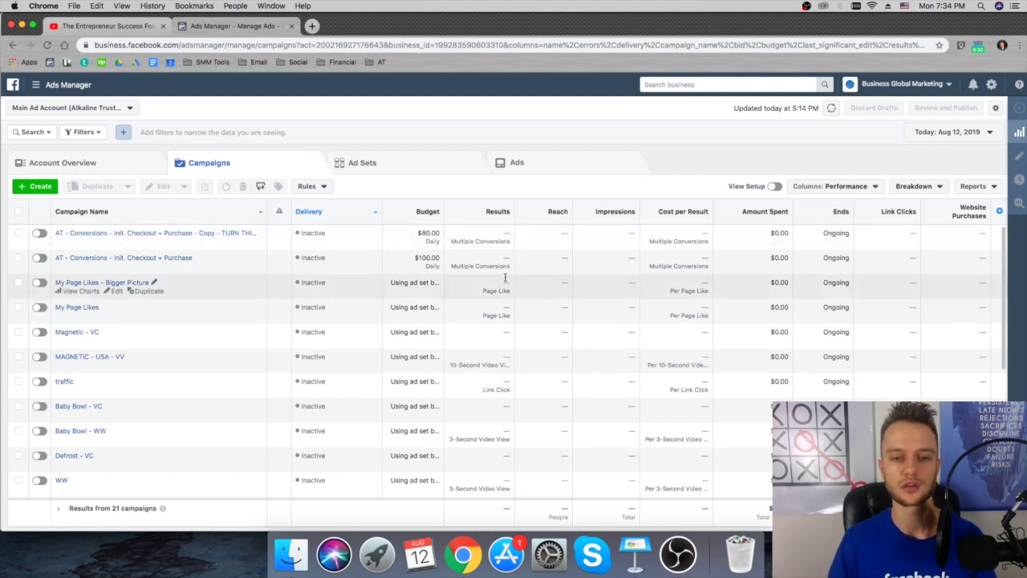
pyautogui.click(23, 189)
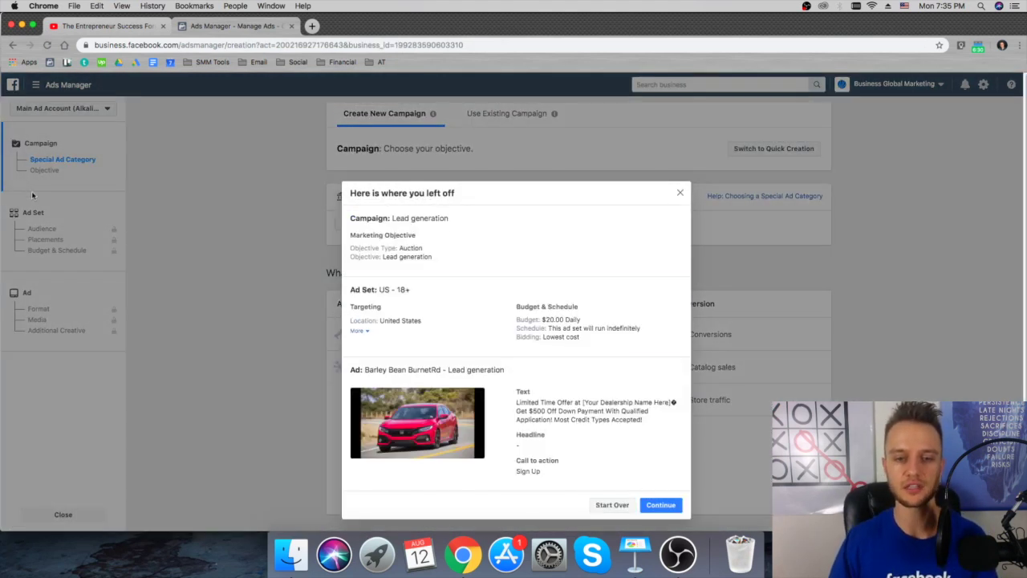
pyautogui.click(680, 194)
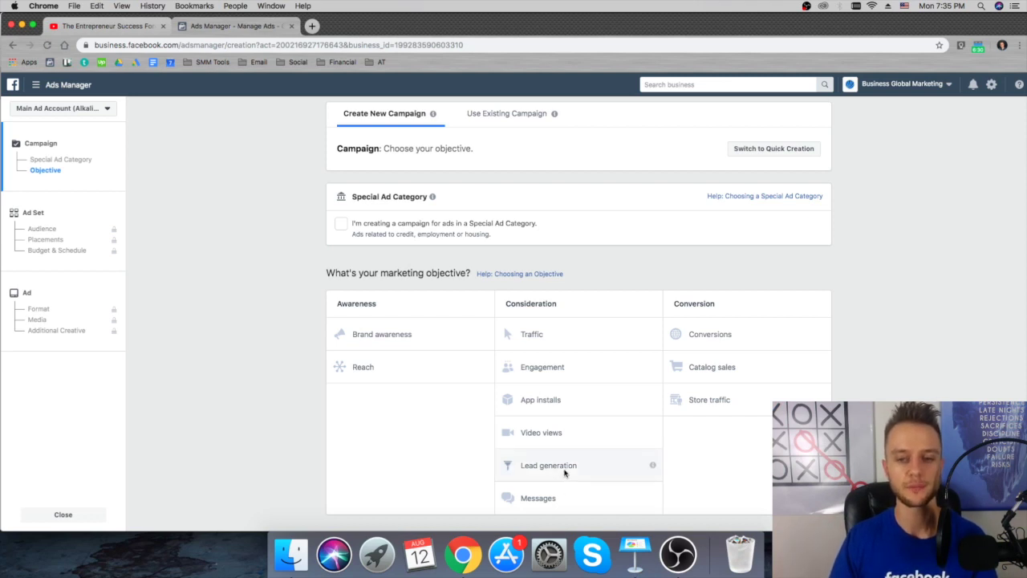
pyautogui.moveTo(565, 475)
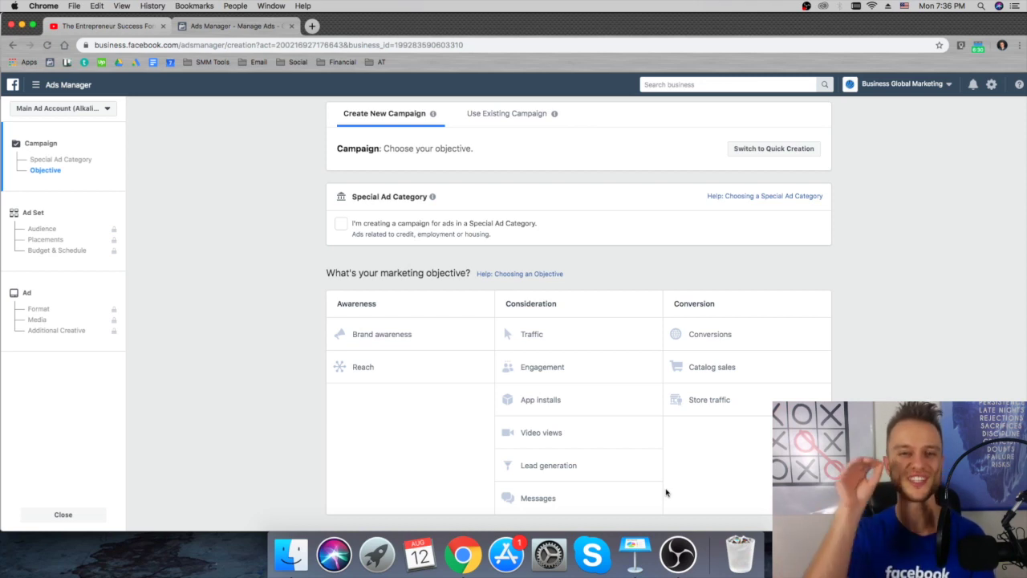
pyautogui.click(630, 470)
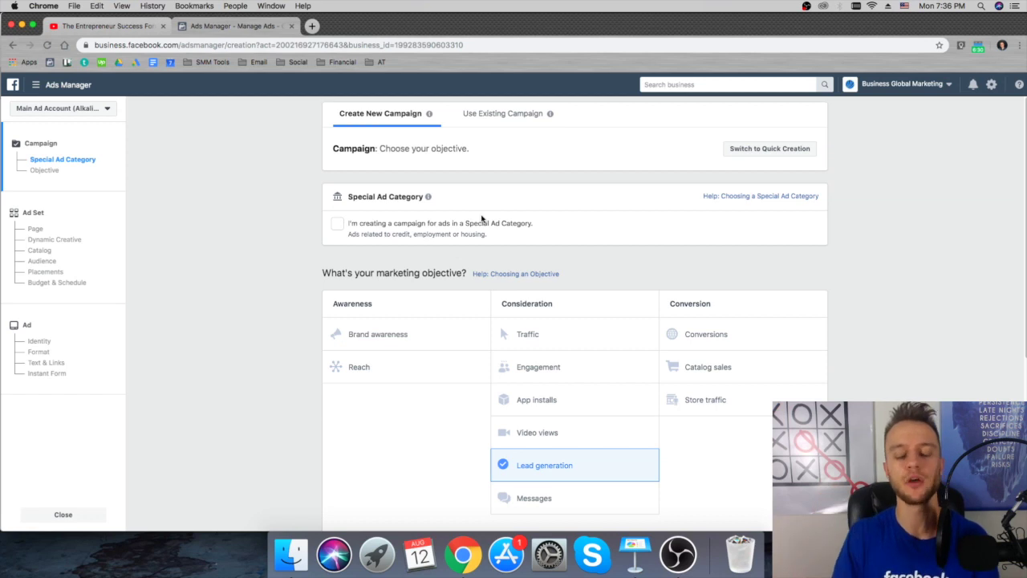
# Step: Consult the help article on choosing a Special Ad Category and close it
pyautogui.click(775, 197)
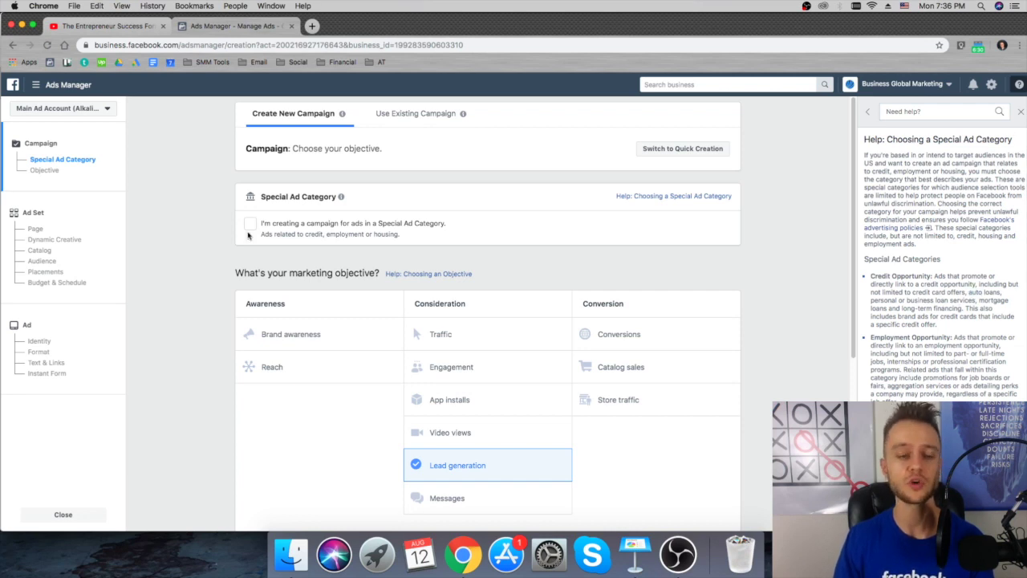
pyautogui.click(1021, 111)
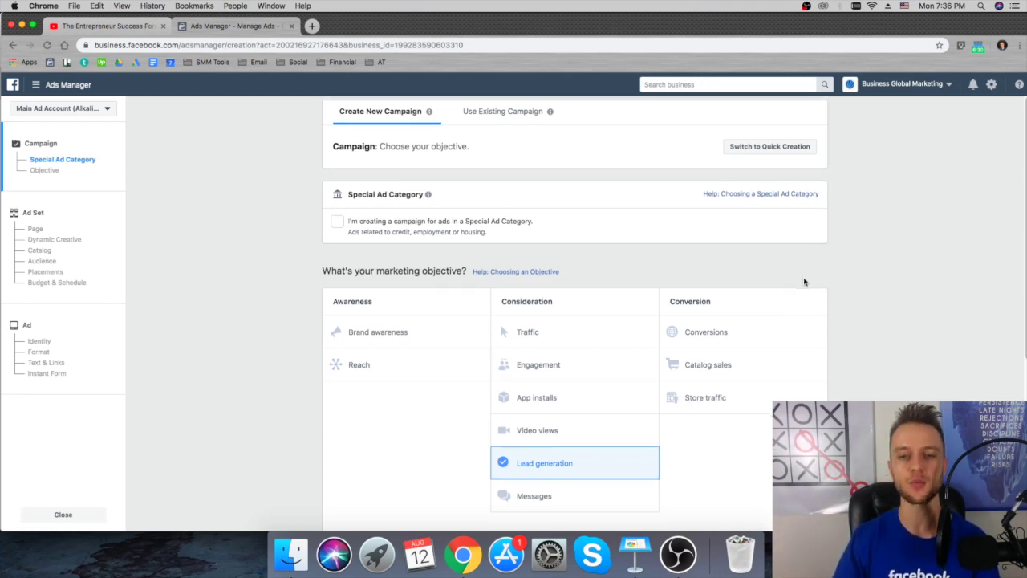
# Step: Name the lead generation campaign "$400 Off Down Payment"
pyautogui.scroll(-2, 802, 280)
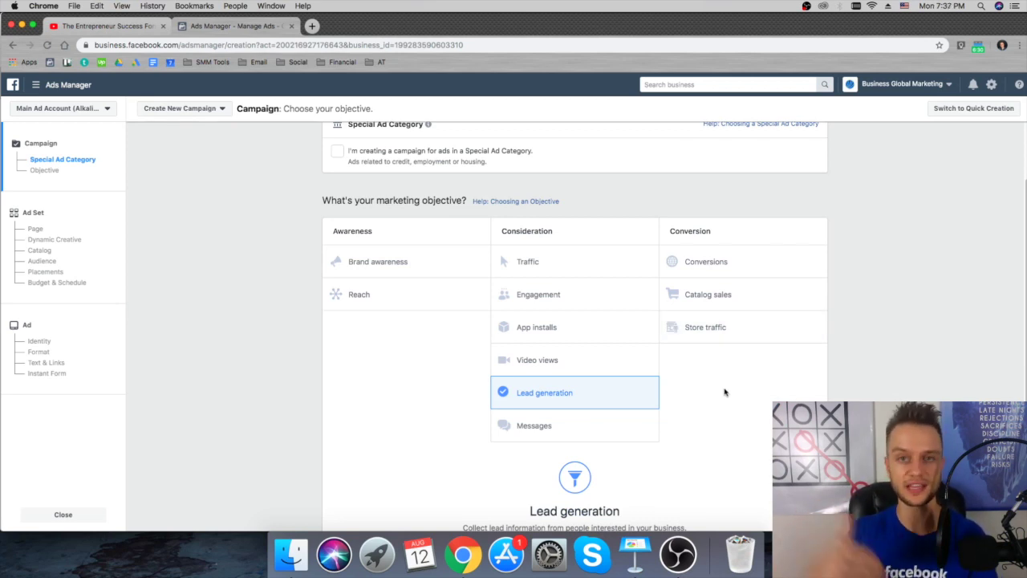
pyautogui.scroll(-4, 690, 401)
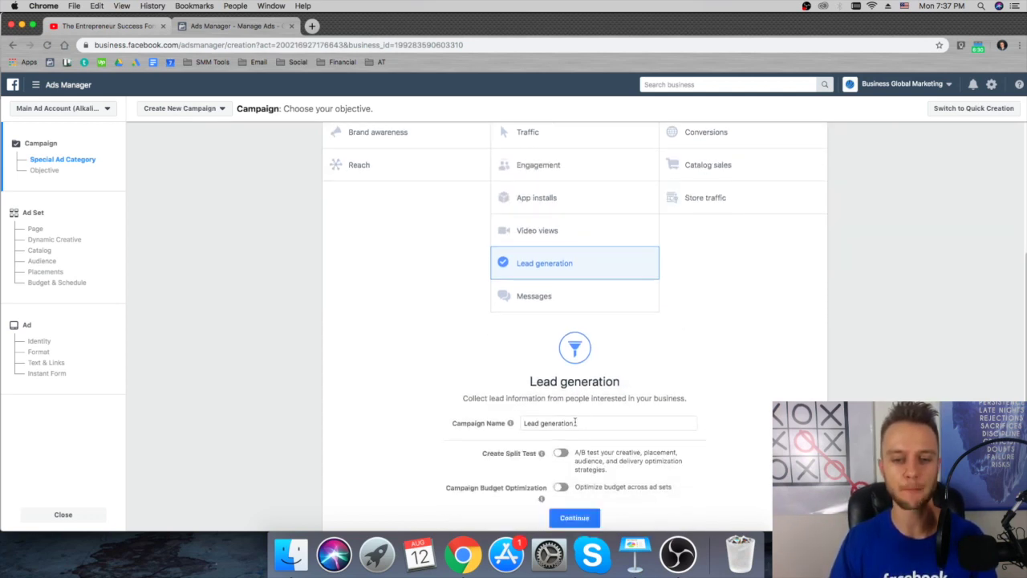
pyautogui.tripleClick(576, 423)
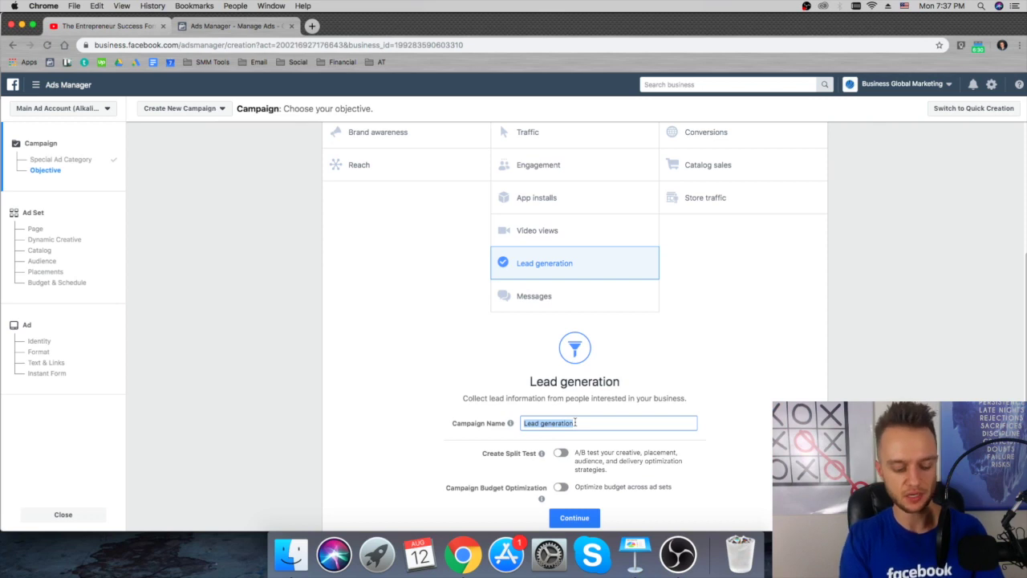
pyautogui.write('S')
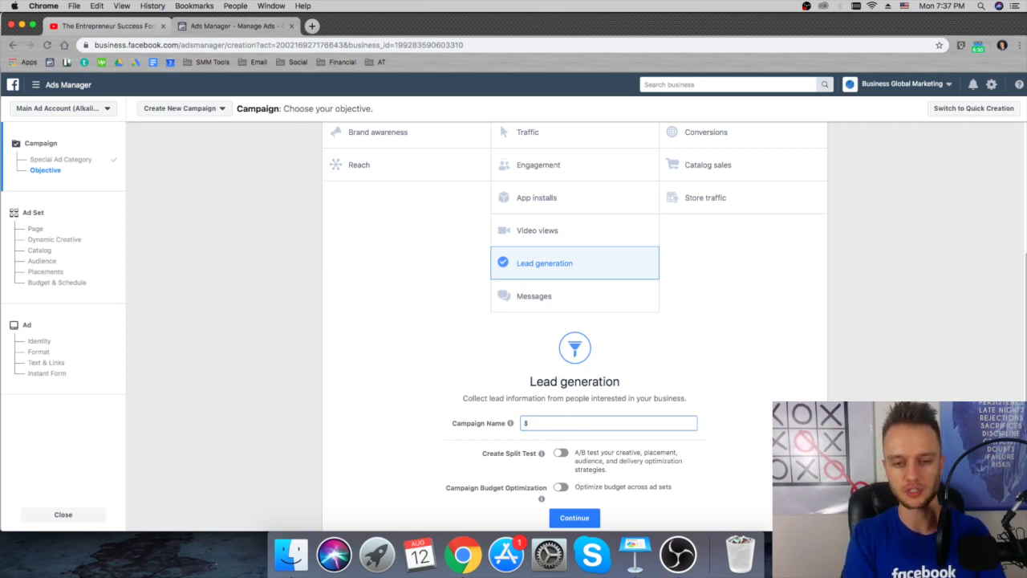
pyautogui.write('400 Off')
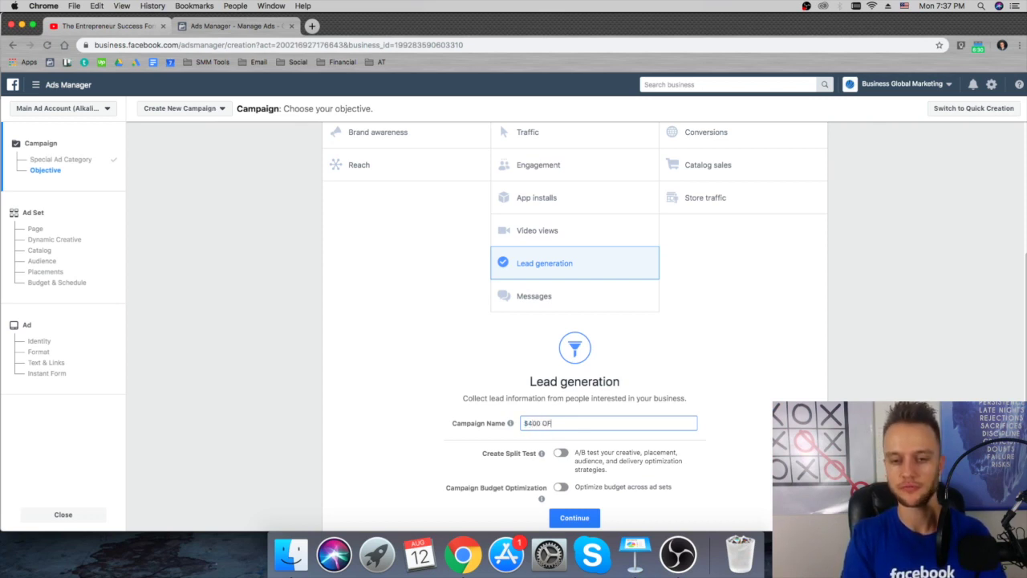
pyautogui.press('BackSpace')
pyautogui.press('BackSpace')
pyautogui.press('BackSpace')
pyautogui.write('ff')
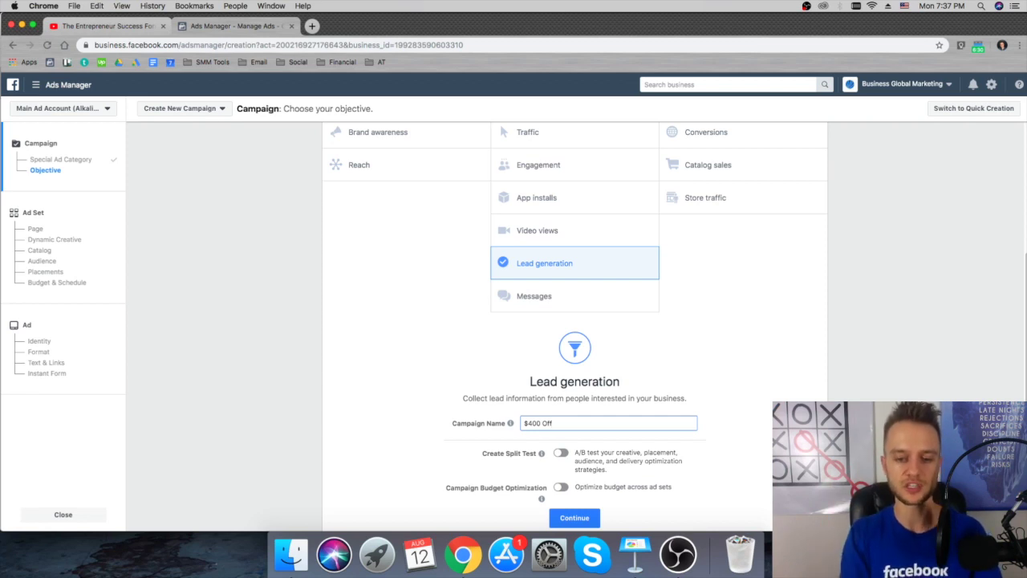
pyautogui.write('D')
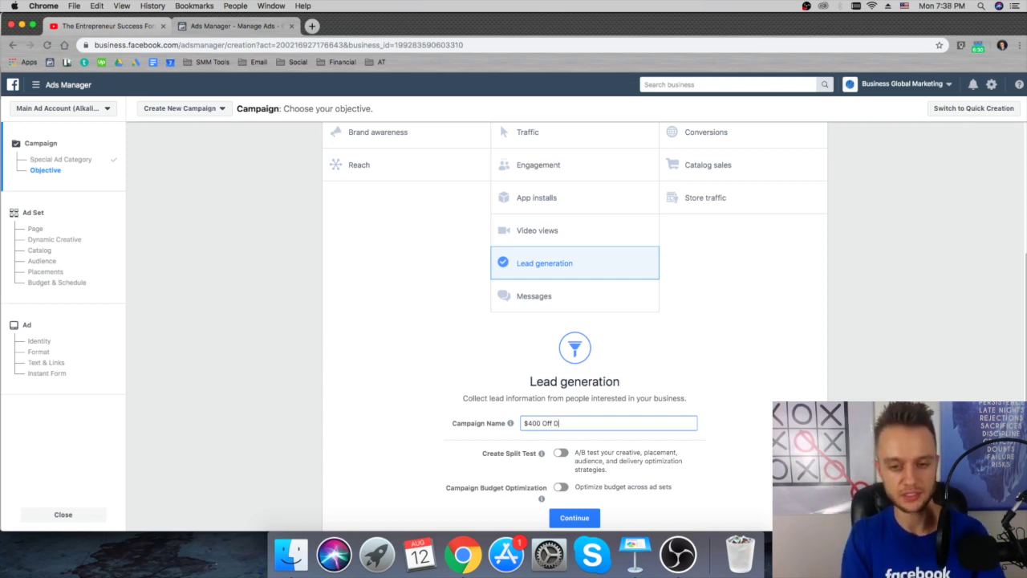
pyautogui.write('own Payment')
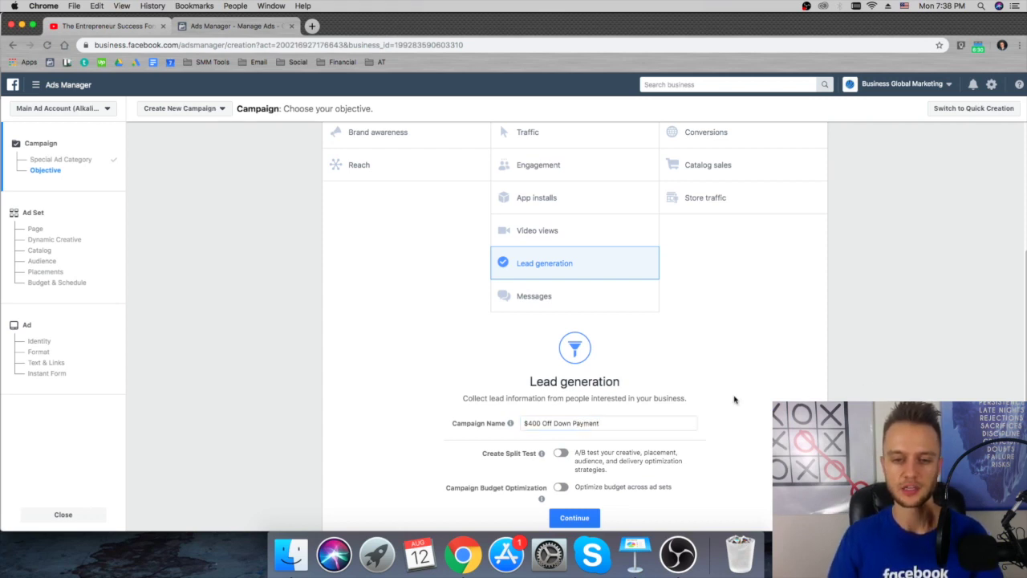
# Step: Enable Campaign Budget Optimization for the campaign, leaving the split test off
pyautogui.scroll(-1, 733, 397)
pyautogui.moveTo(539, 434)
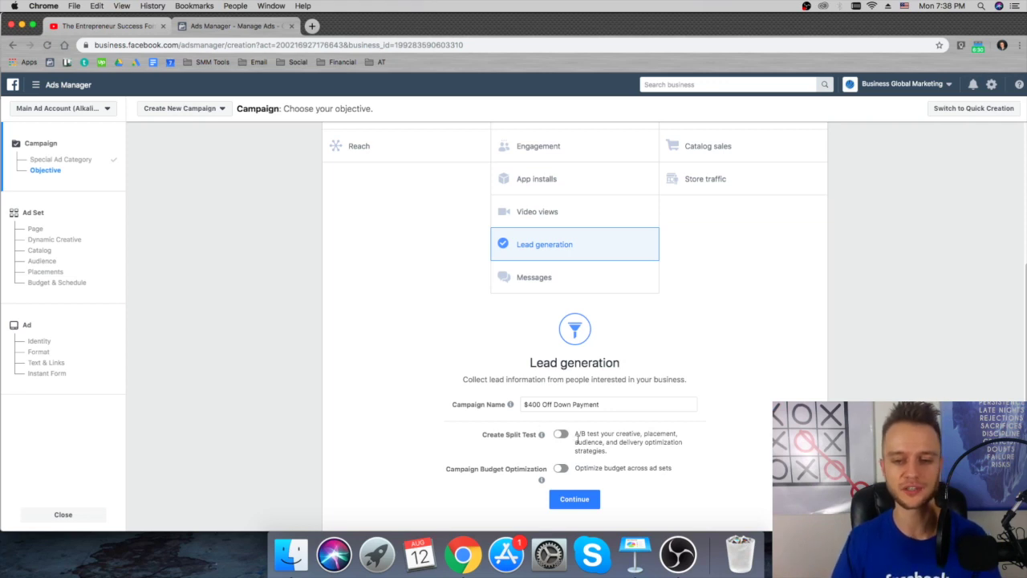
pyautogui.moveTo(547, 469); pyautogui.dragTo(509, 469)
pyautogui.click(497, 473)
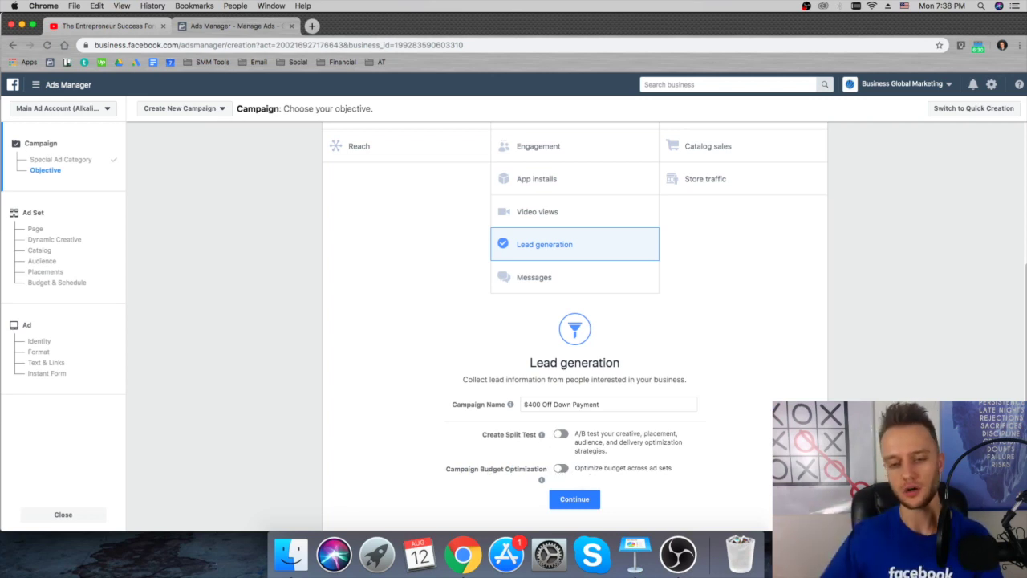
pyautogui.click(561, 469)
# Step: Set the campaign's daily budget to $20 and continue to the ad set setup
pyautogui.scroll(2, 683, 456)
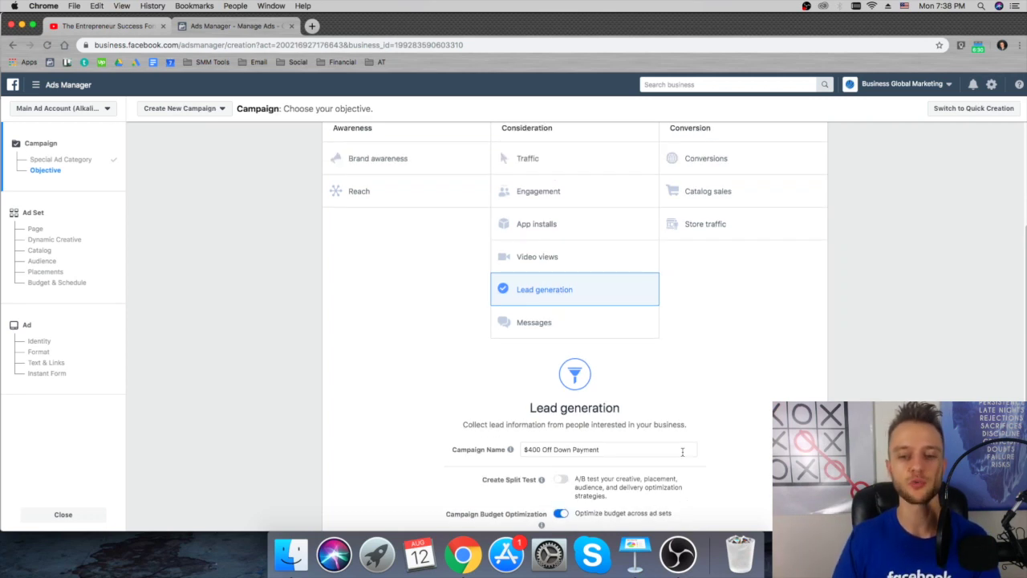
pyautogui.scroll(-1, 683, 453)
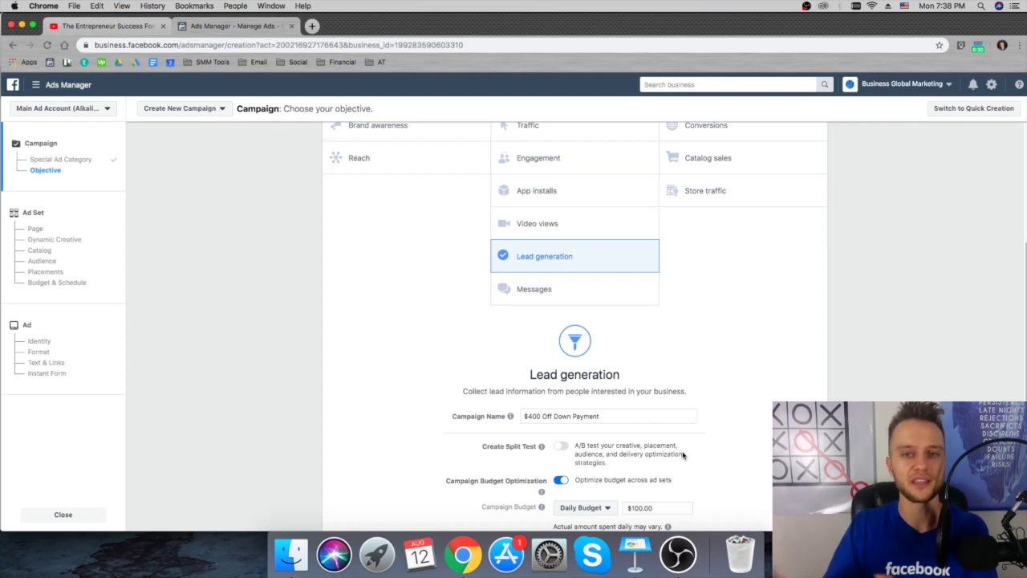
pyautogui.scroll(-1, 658, 456)
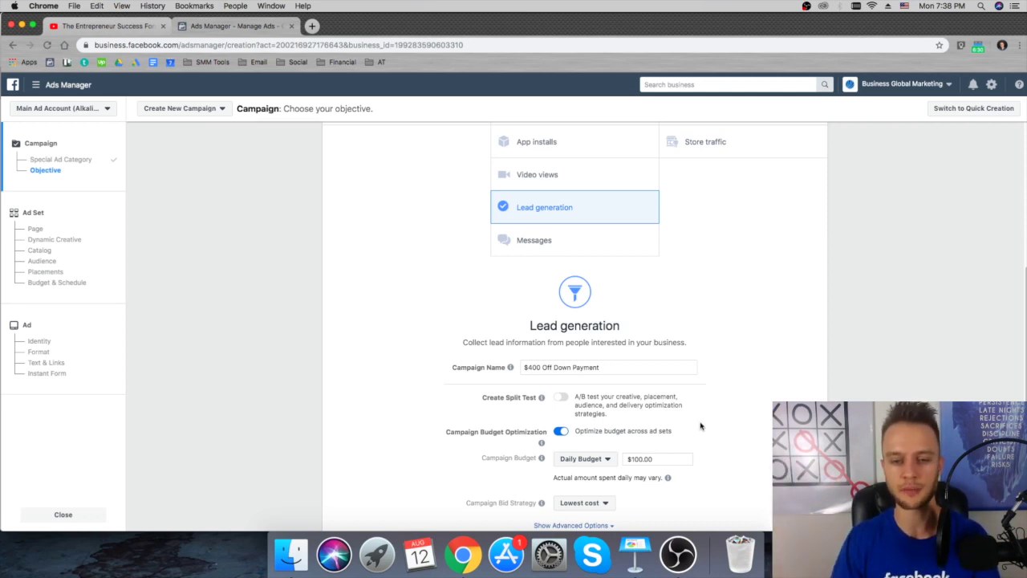
pyautogui.scroll(-1, 688, 422)
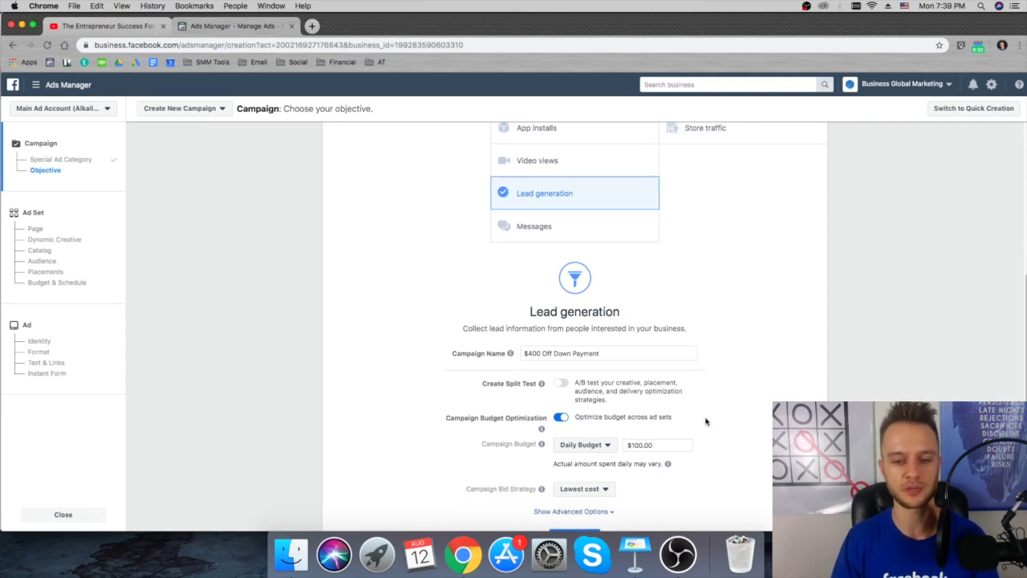
pyautogui.click(683, 441)
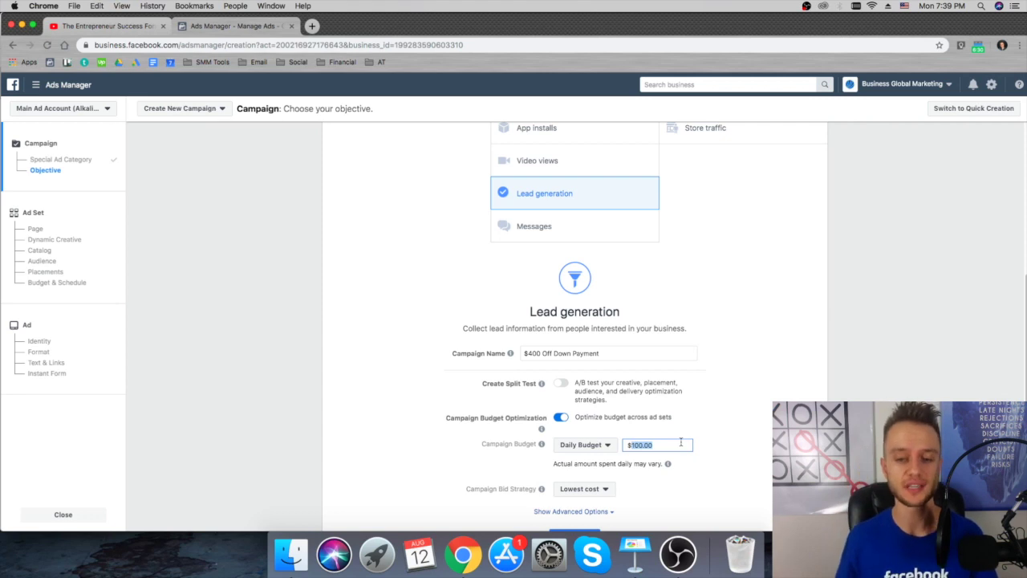
pyautogui.write('30')
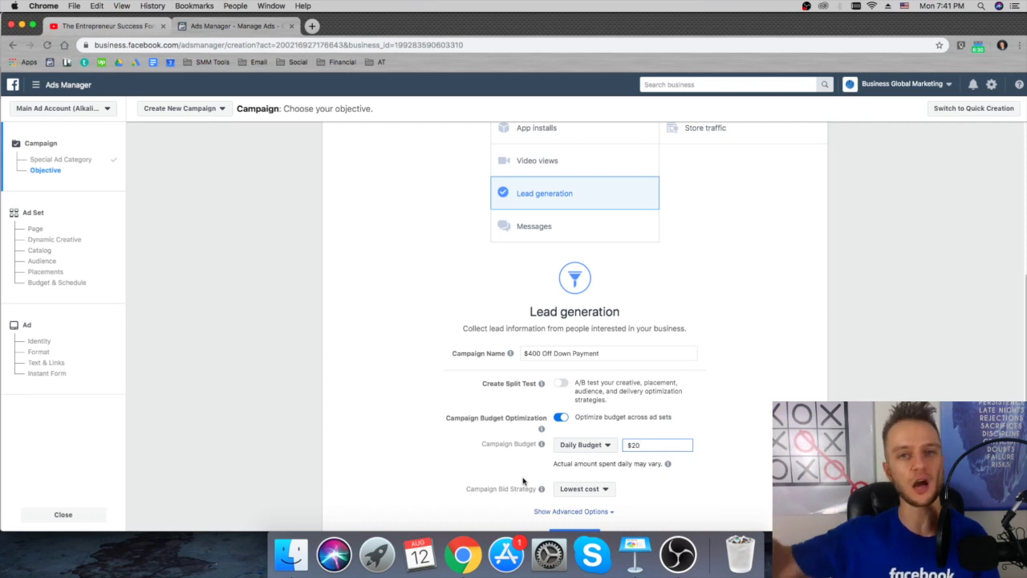
pyautogui.click(690, 426)
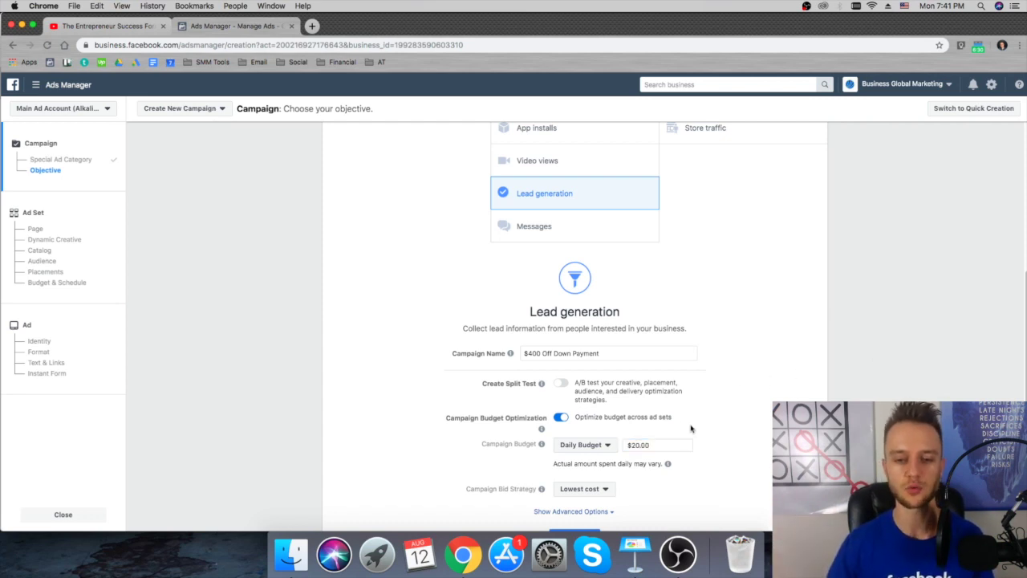
pyautogui.scroll(-2, 741, 362)
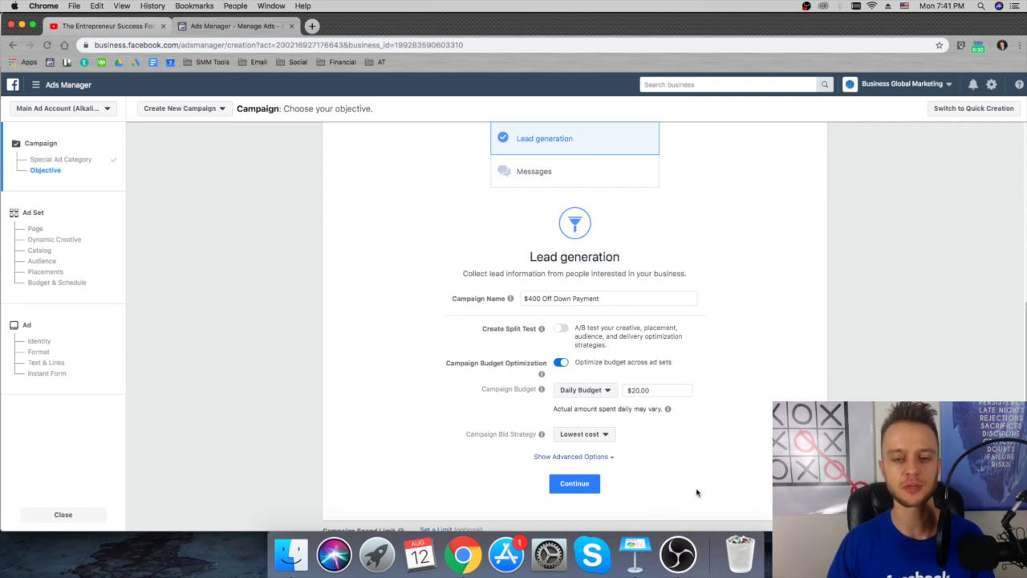
pyautogui.click(595, 485)
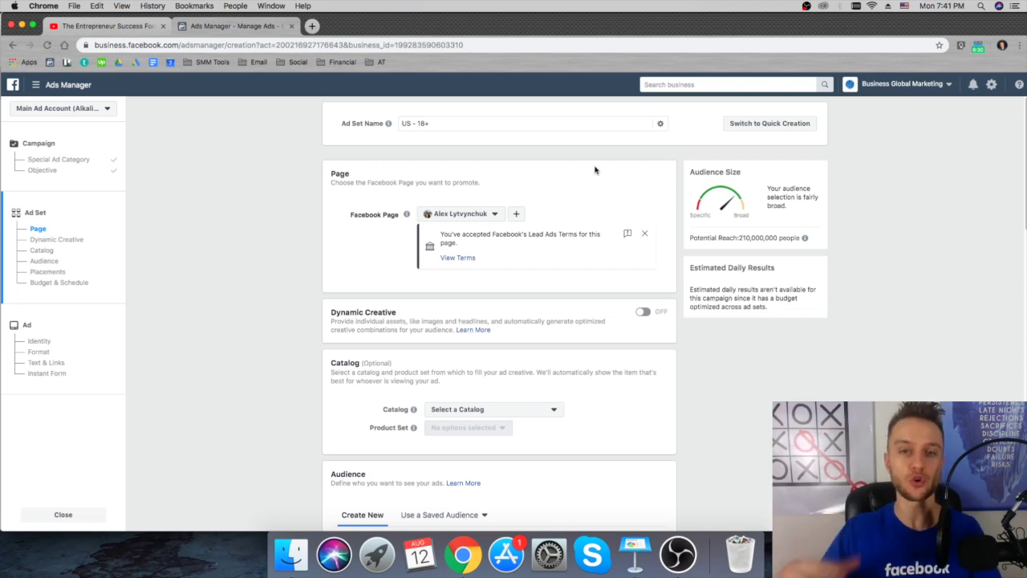
# Step: Rename the ad set as "Targeting SUV's"
pyautogui.click(472, 121)
pyautogui.press('super+a')
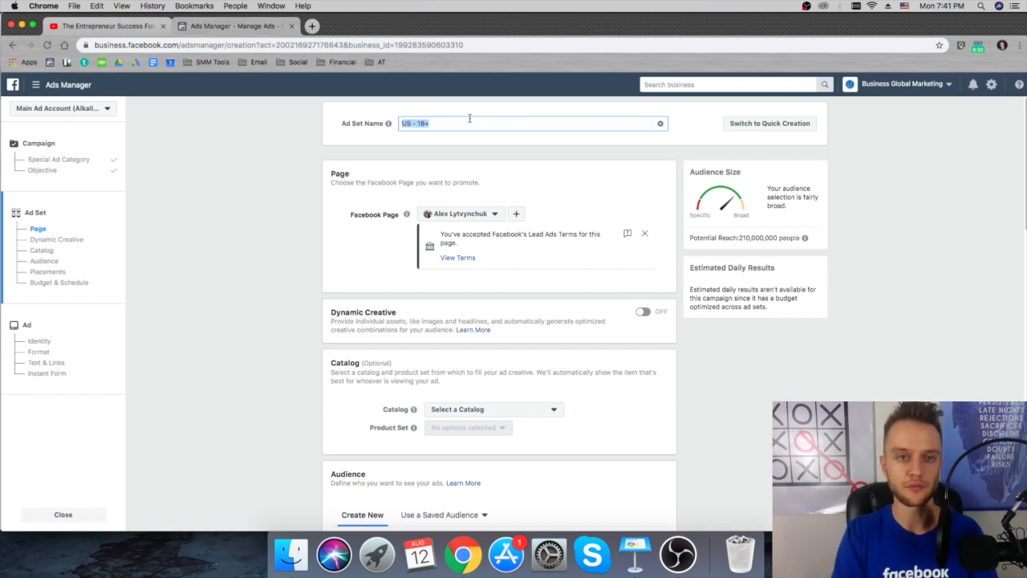
pyautogui.write('Targe')
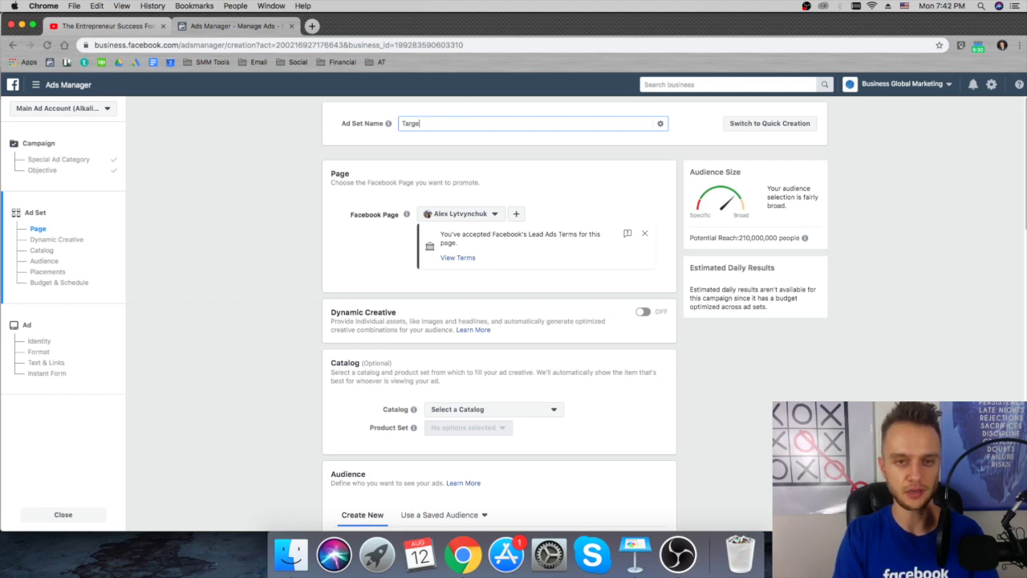
pyautogui.write('ting')
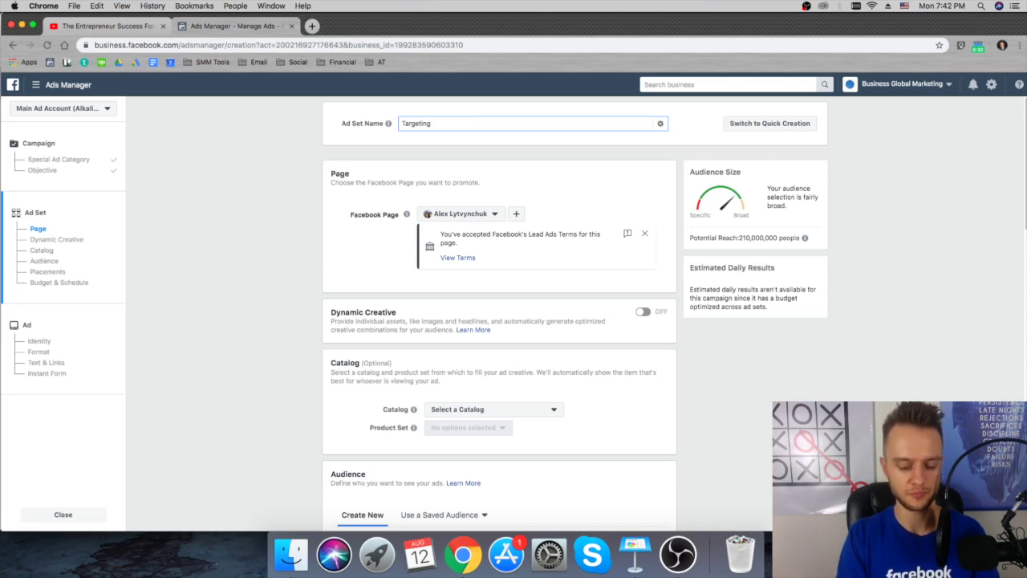
pyautogui.write('SUVS')
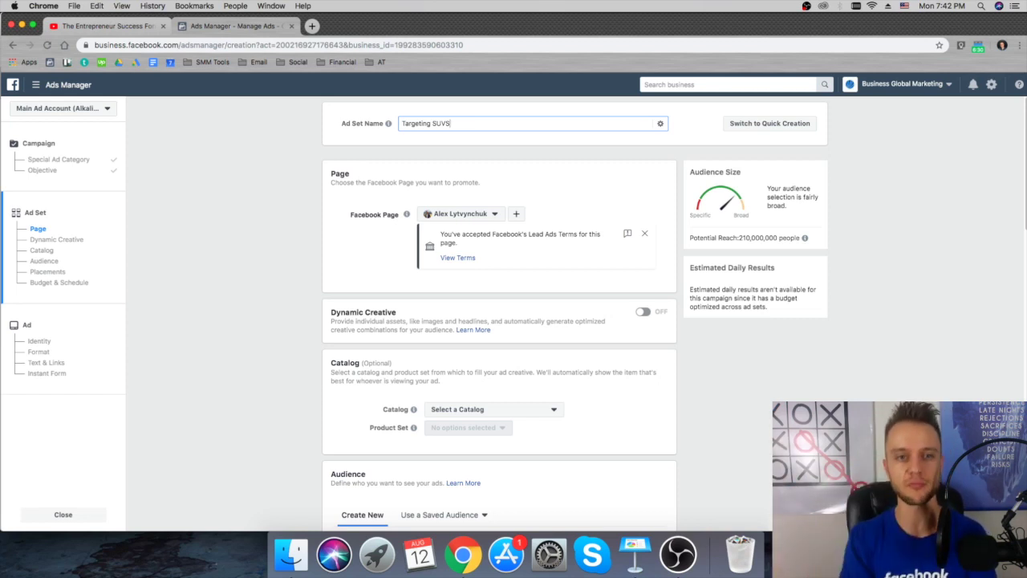
pyautogui.press('BackSpace')
pyautogui.write("'s")
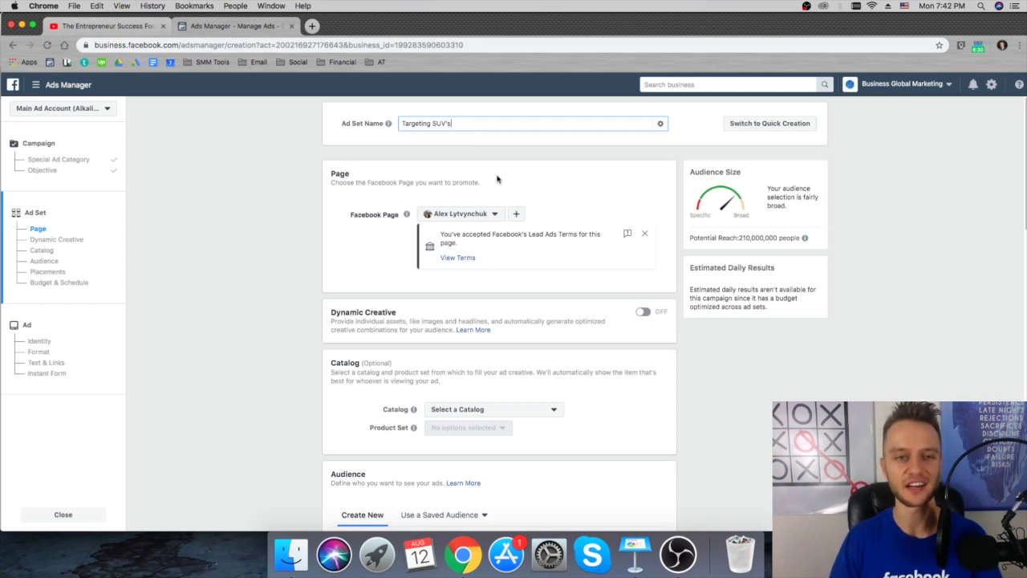
# Step: Review the ad set's Page, Dynamic Creative and Catalog sections down to the Audience settings
pyautogui.scroll(-1, 505, 151)
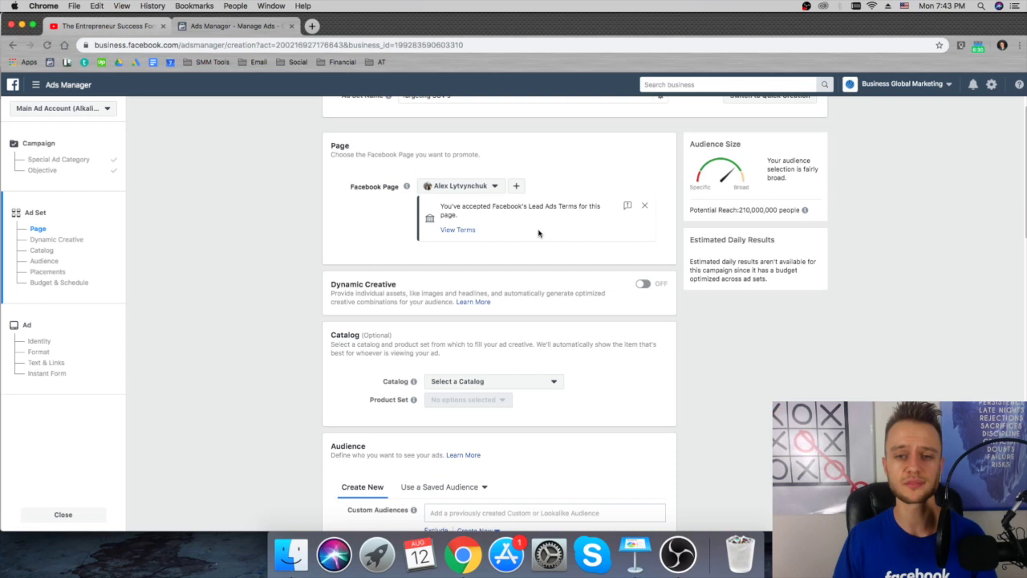
pyautogui.scroll(-2, 538, 233)
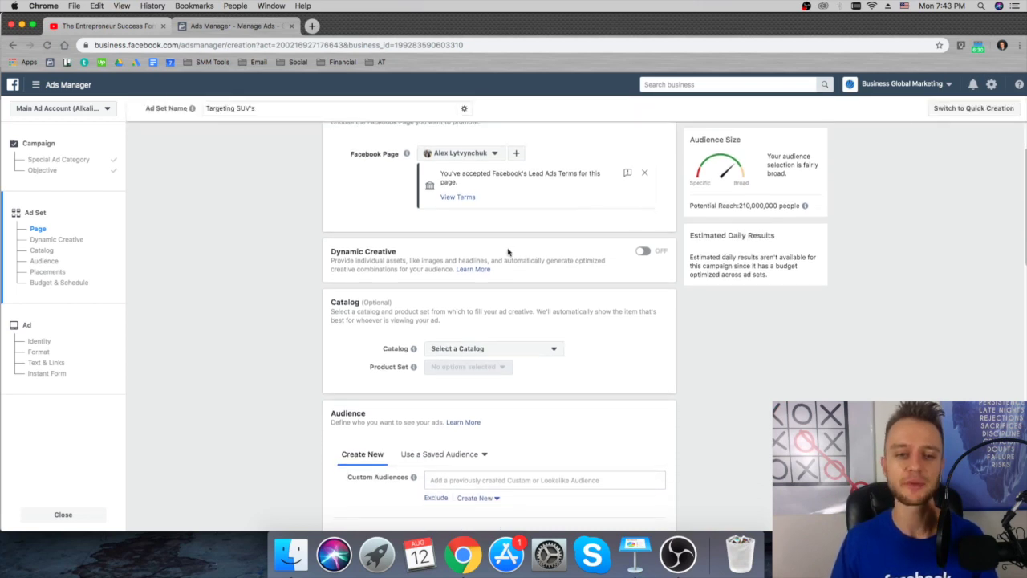
pyautogui.scroll(-1, 507, 252)
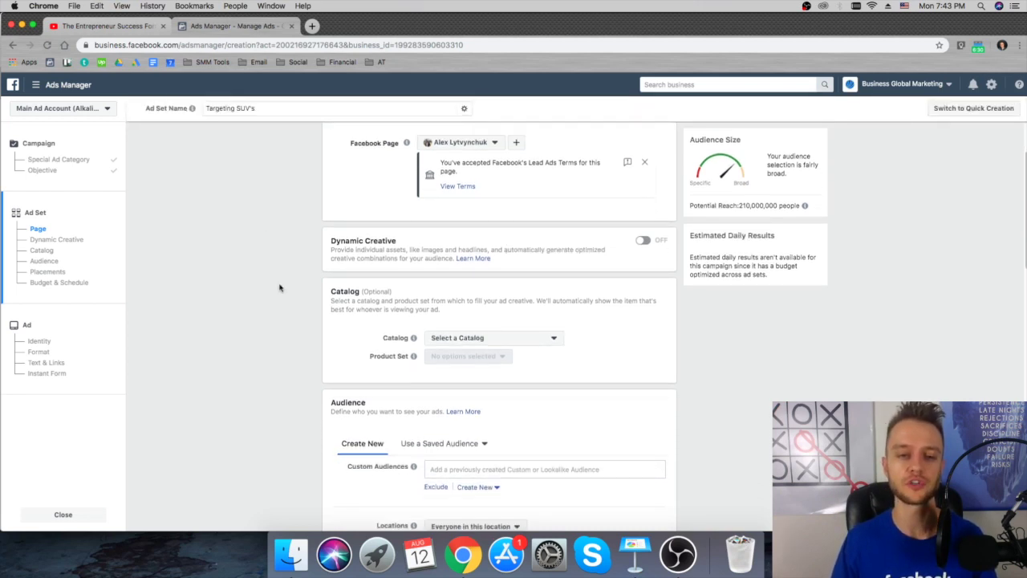
pyautogui.scroll(-2, 260, 315)
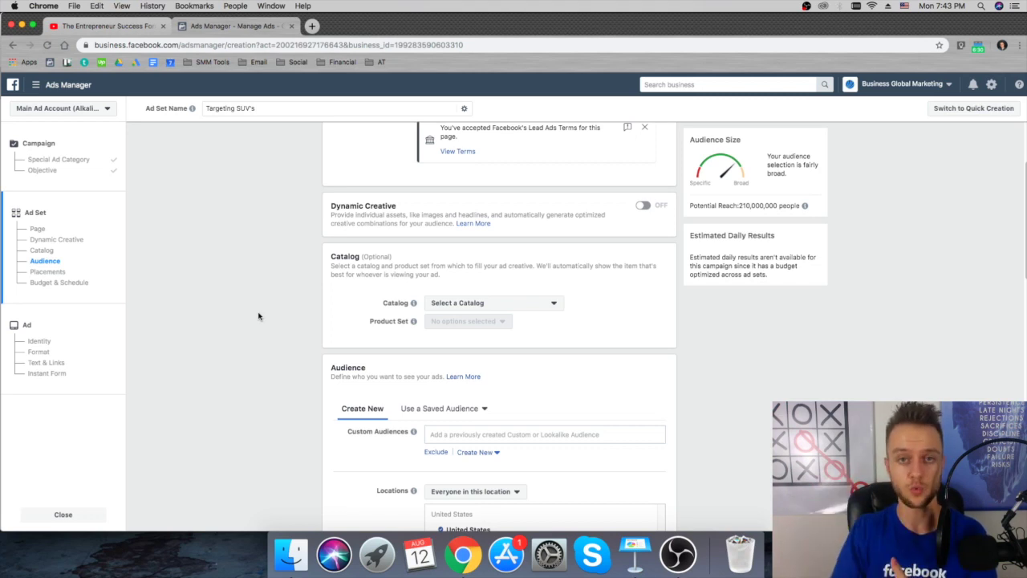
pyautogui.scroll(-1, 287, 296)
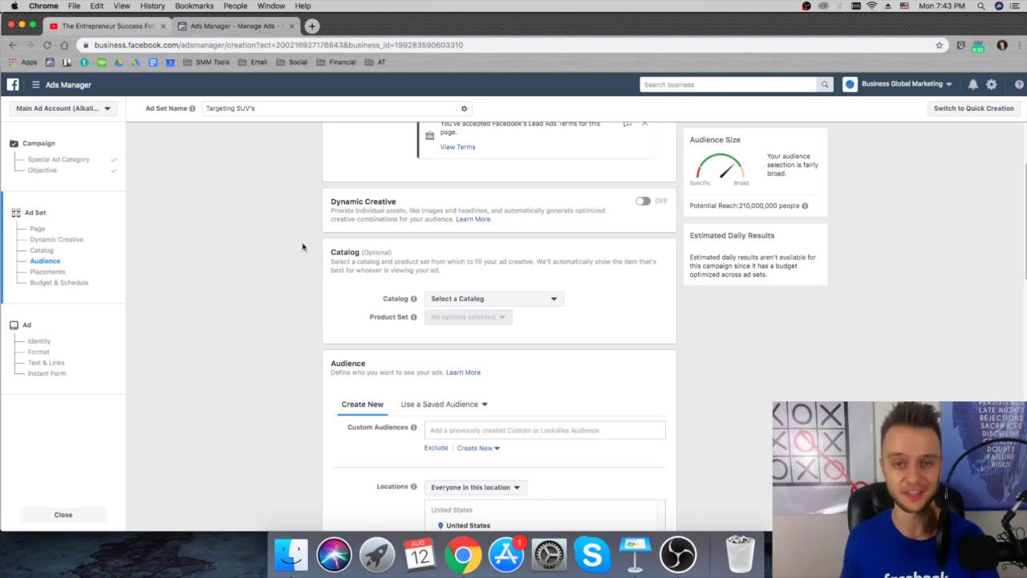
pyautogui.scroll(-3, 302, 247)
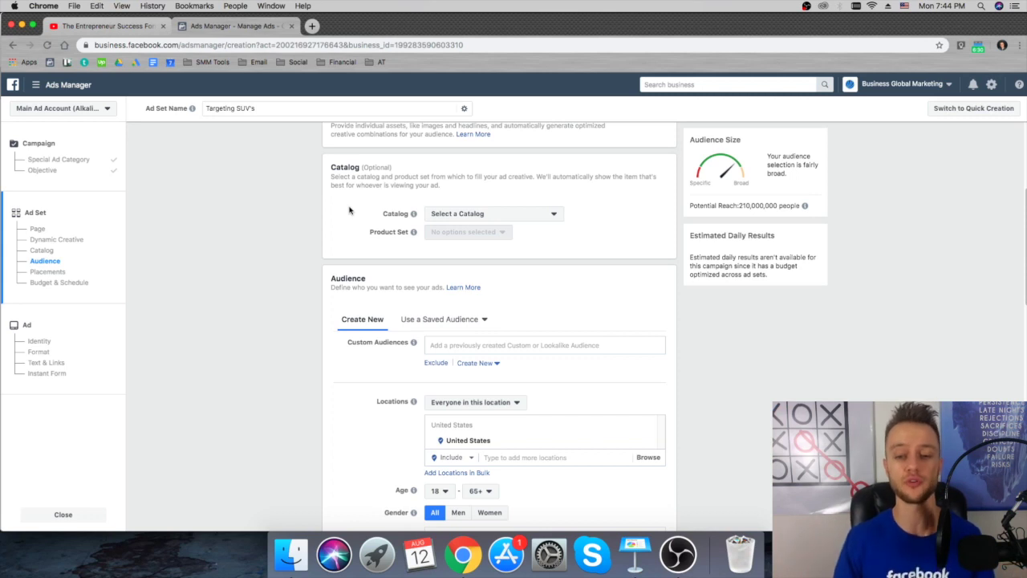
# Step: Switch to the Keynote presentation and review the two car dealership slides with proven Facebook ad examples and offers
pyautogui.click(635, 554)
pyautogui.scroll(3, 67, 190)
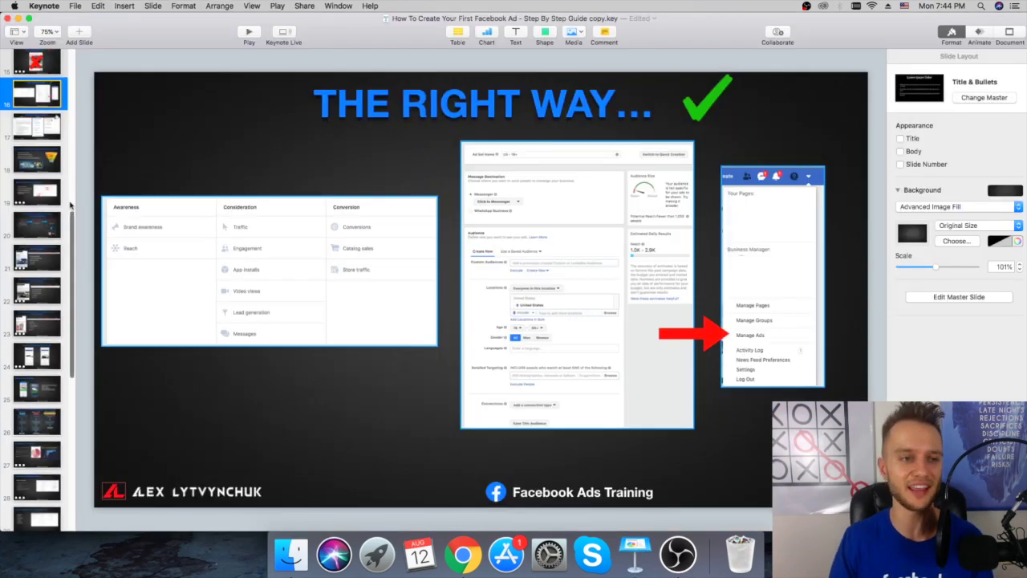
pyautogui.scroll(-2, 64, 225)
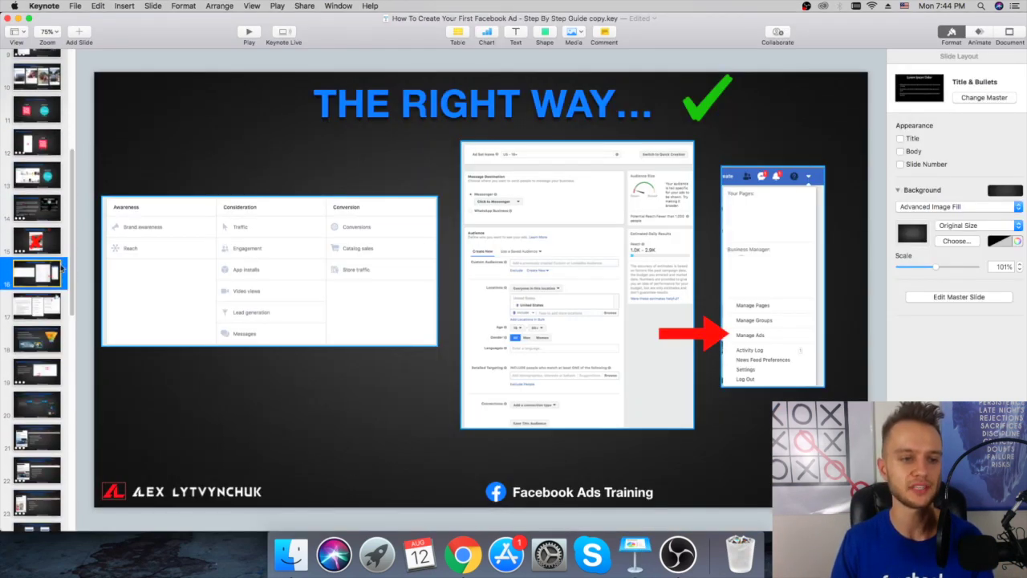
pyautogui.click(37, 431)
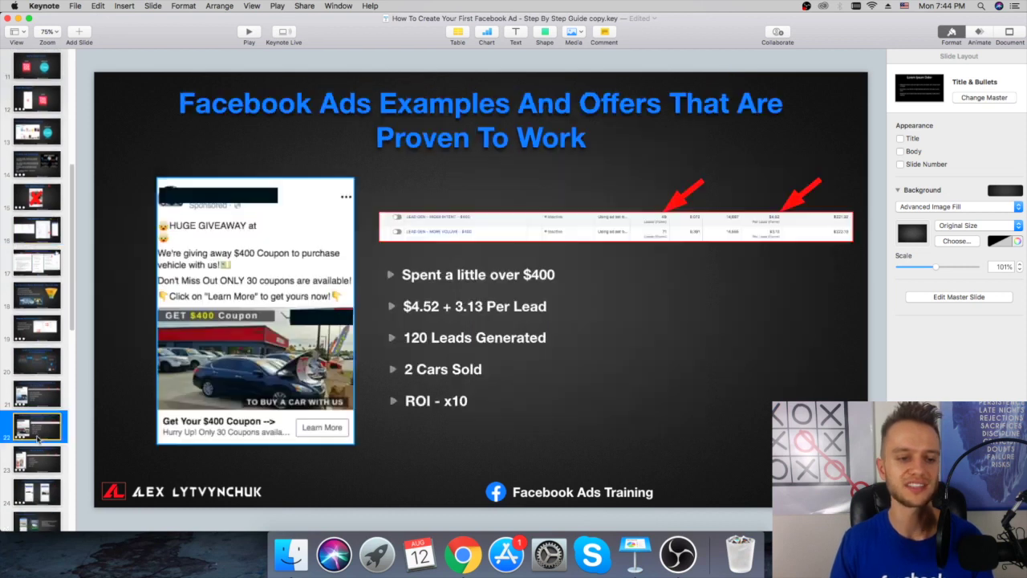
pyautogui.click(39, 397)
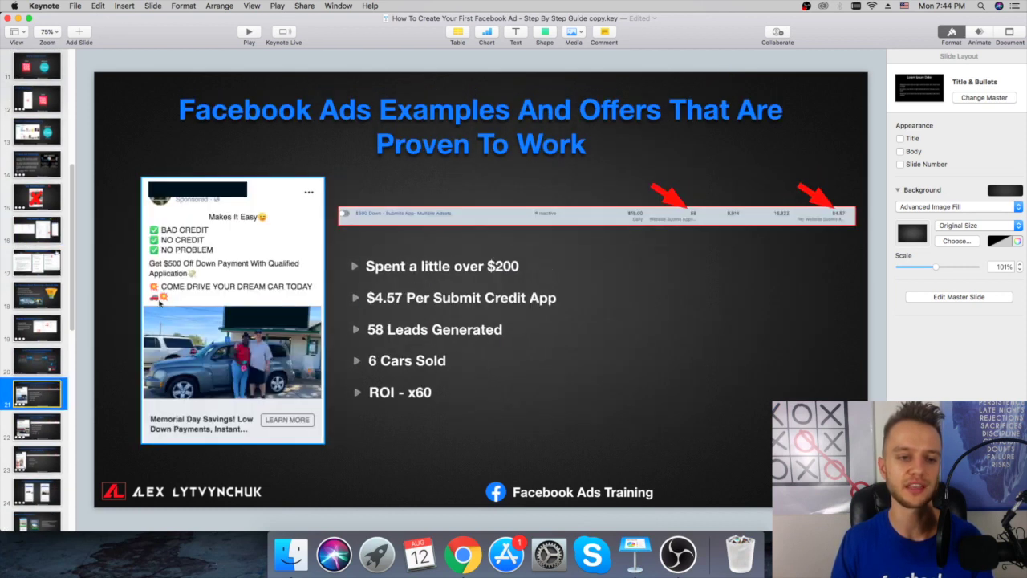
pyautogui.click(63, 431)
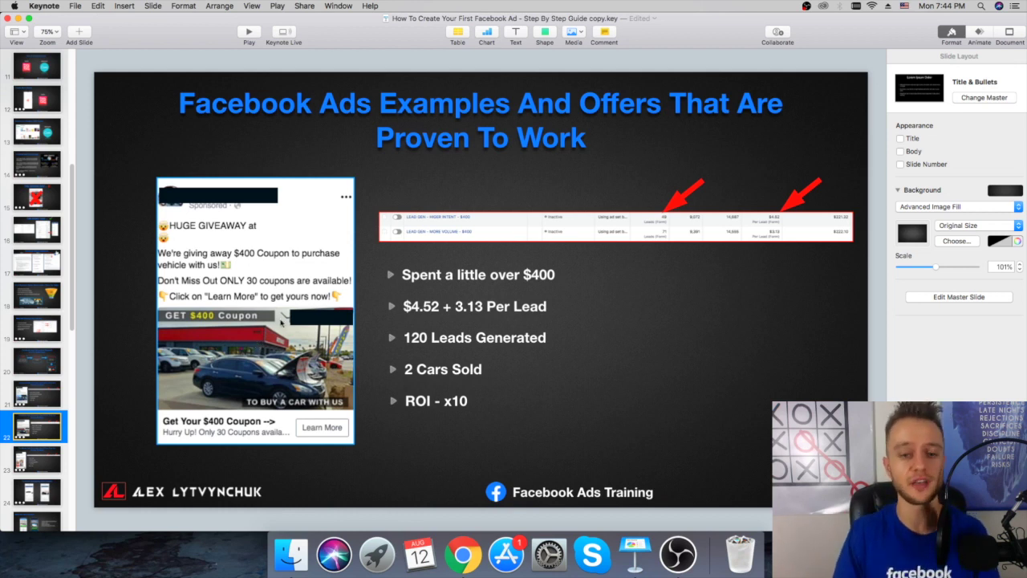
# Step: Switch back to Ads Manager in Chrome and set the audience location to the city of Austin, Texas
pyautogui.click(463, 554)
pyautogui.scroll(-1, 565, 325)
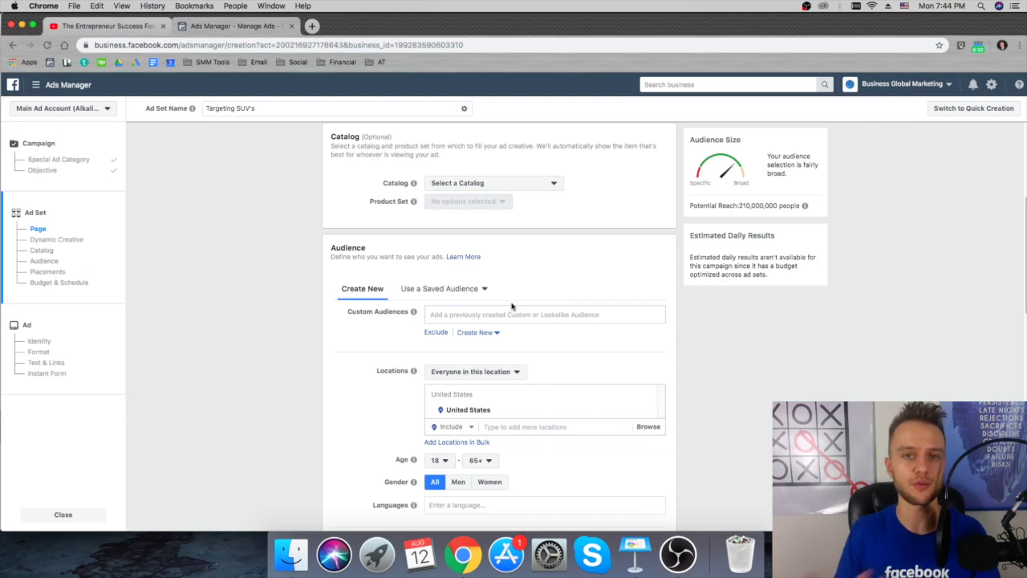
pyautogui.scroll(-3, 512, 306)
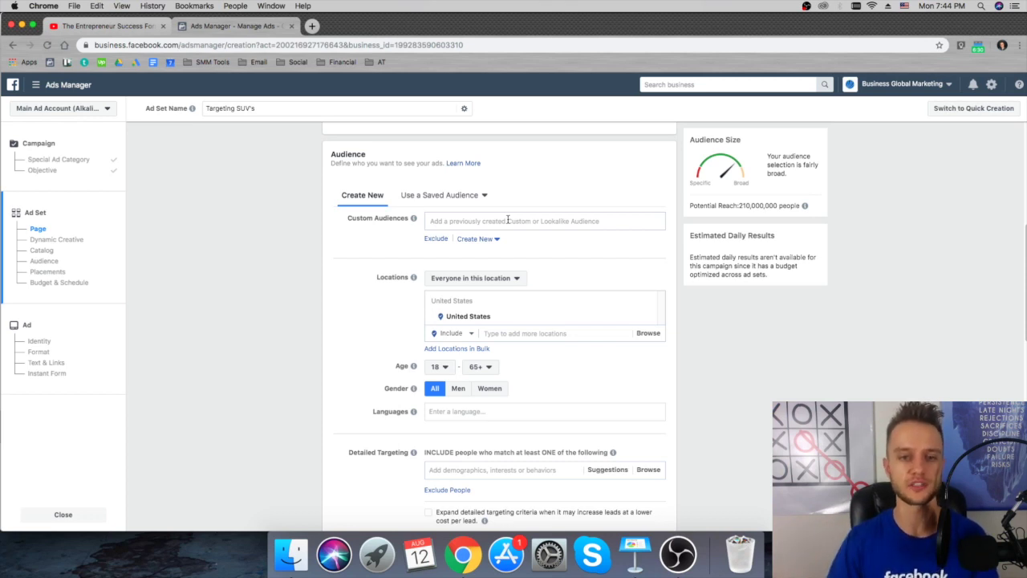
pyautogui.scroll(1, 585, 221)
pyautogui.scroll(-3, 585, 223)
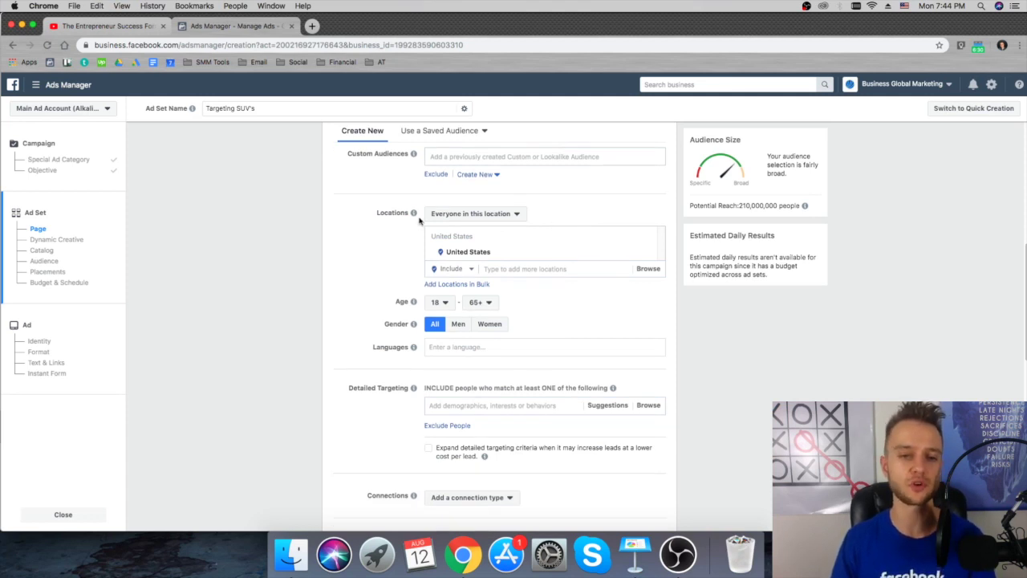
pyautogui.click(553, 268)
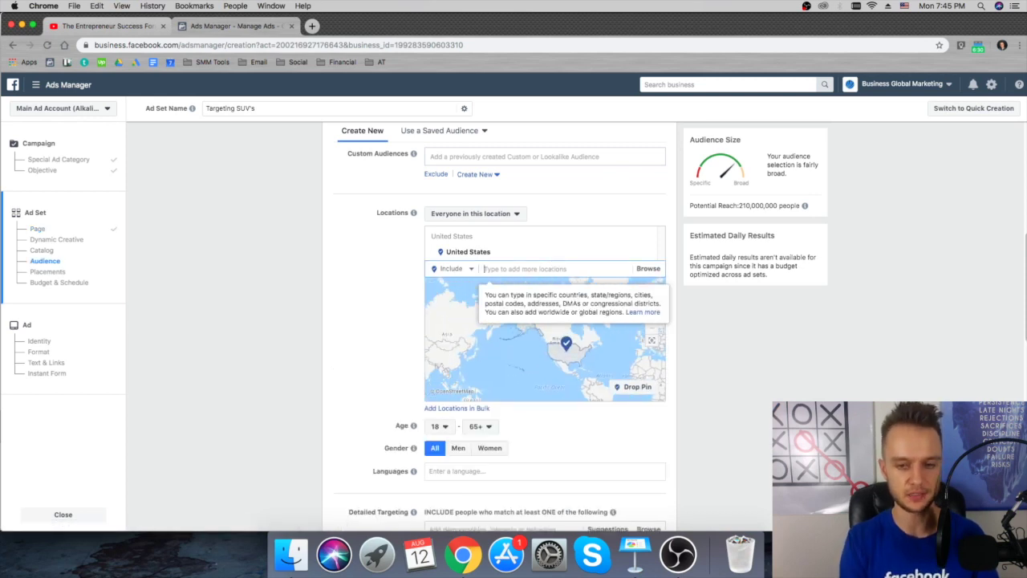
pyautogui.write('Austin')
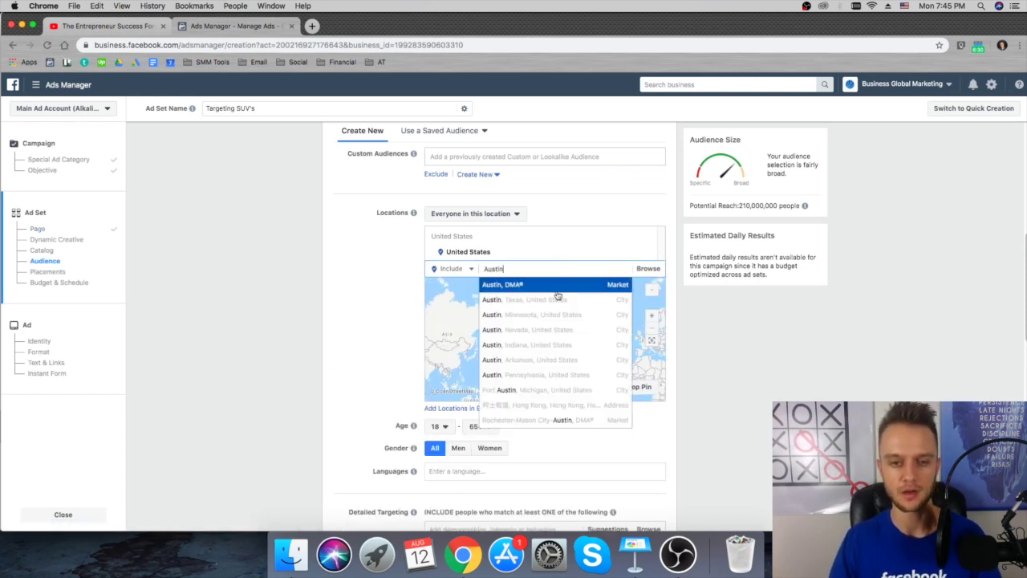
pyautogui.click(557, 299)
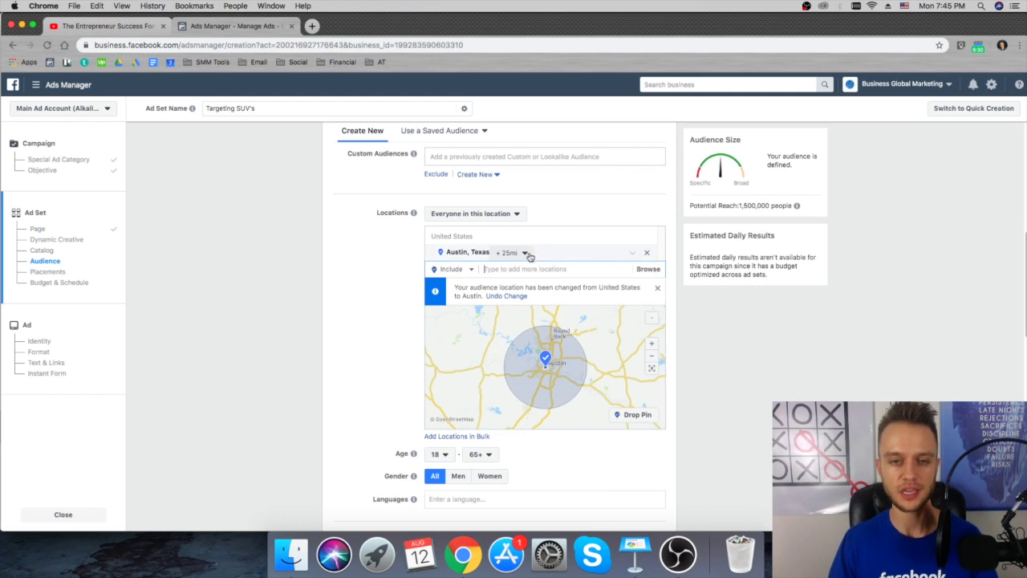
# Step: Limit the audience to people who live in this location and set the radius around Austin to 20 miles
pyautogui.click(463, 215)
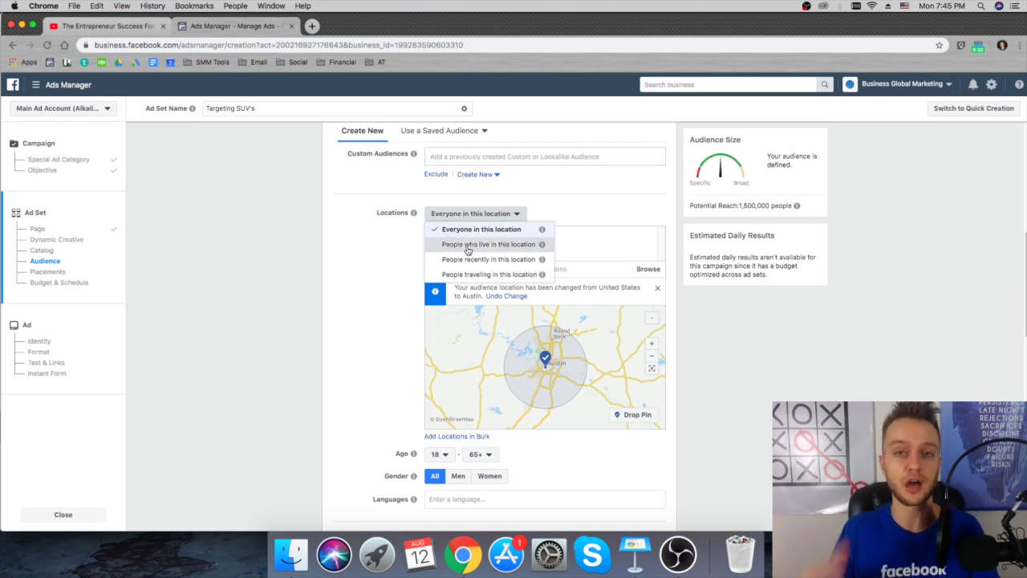
pyautogui.click(467, 245)
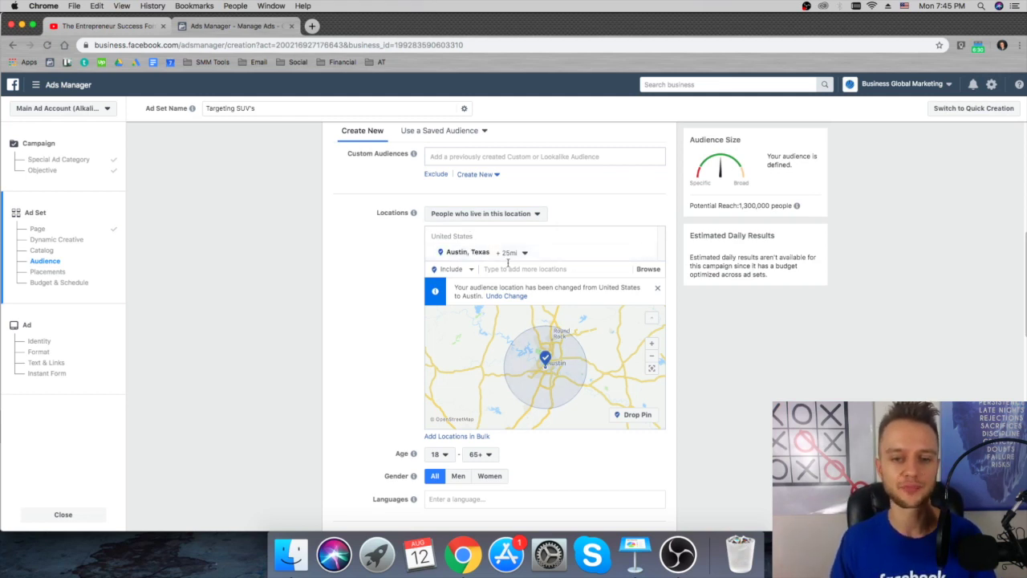
pyautogui.click(474, 270)
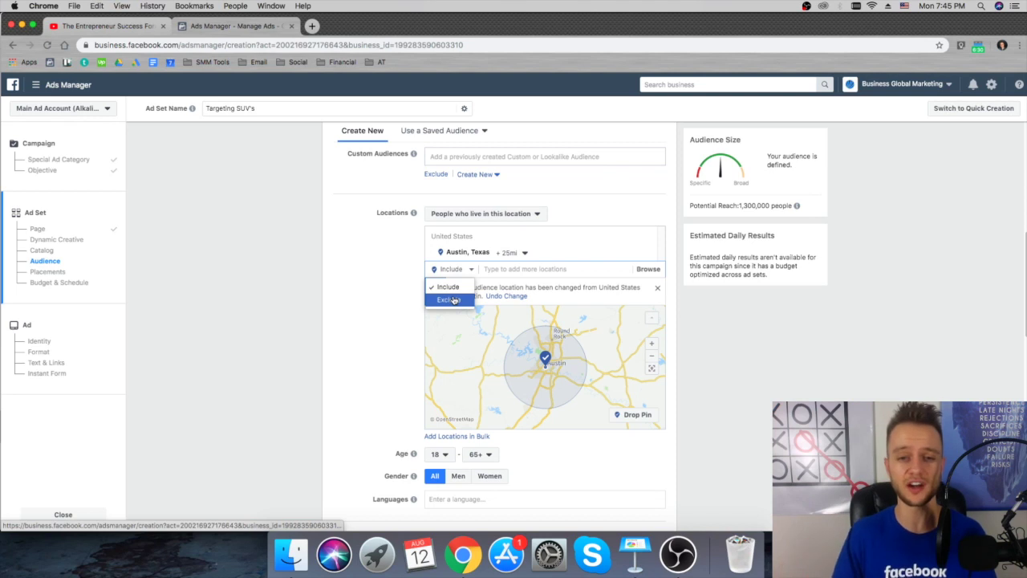
pyautogui.click(452, 268)
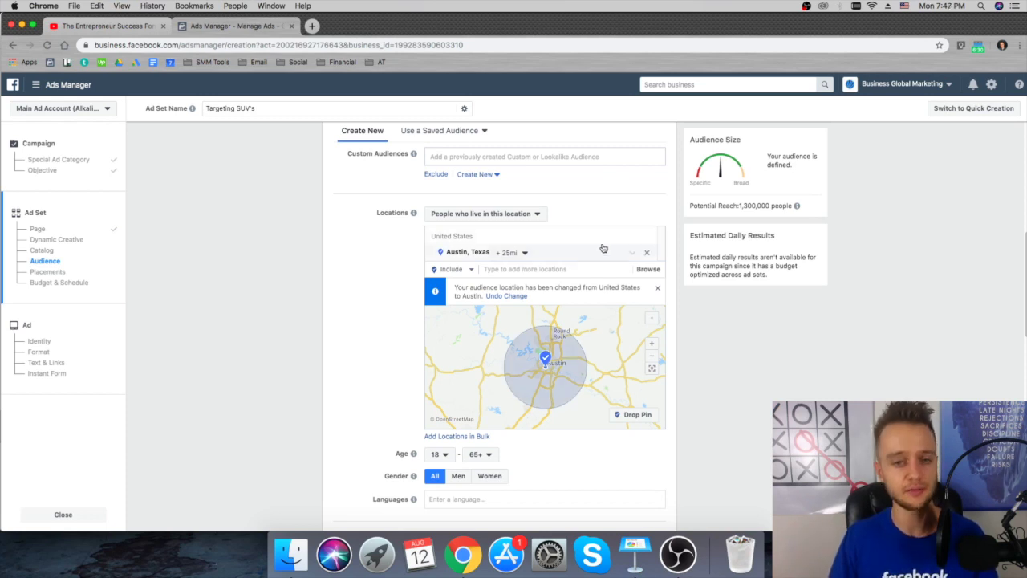
pyautogui.click(523, 254)
pyautogui.moveTo(532, 318); pyautogui.dragTo(529, 314)
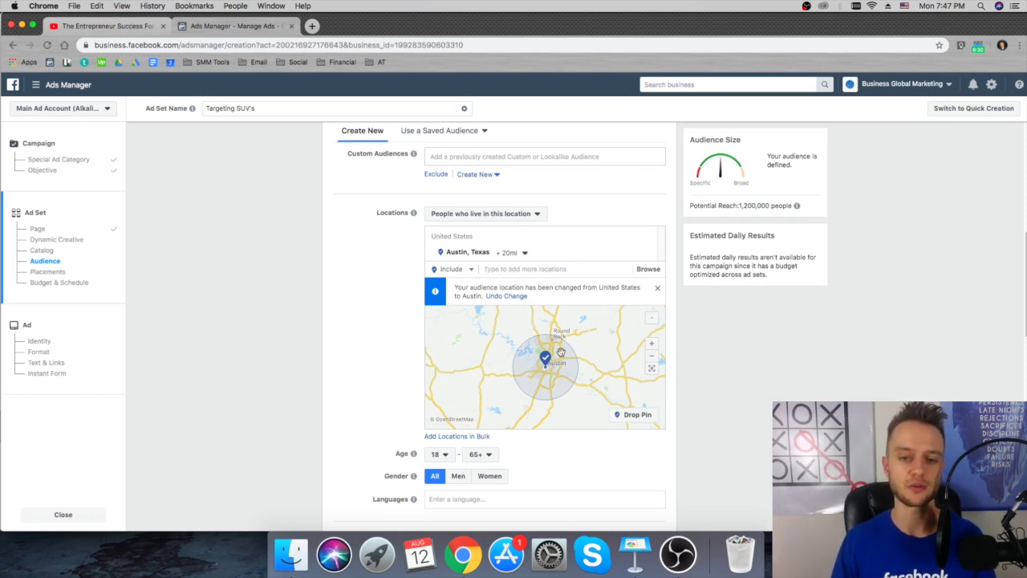
# Step: Drop an additional location pin on the map northeast of Austin and remove that pinned location again
pyautogui.click(631, 415)
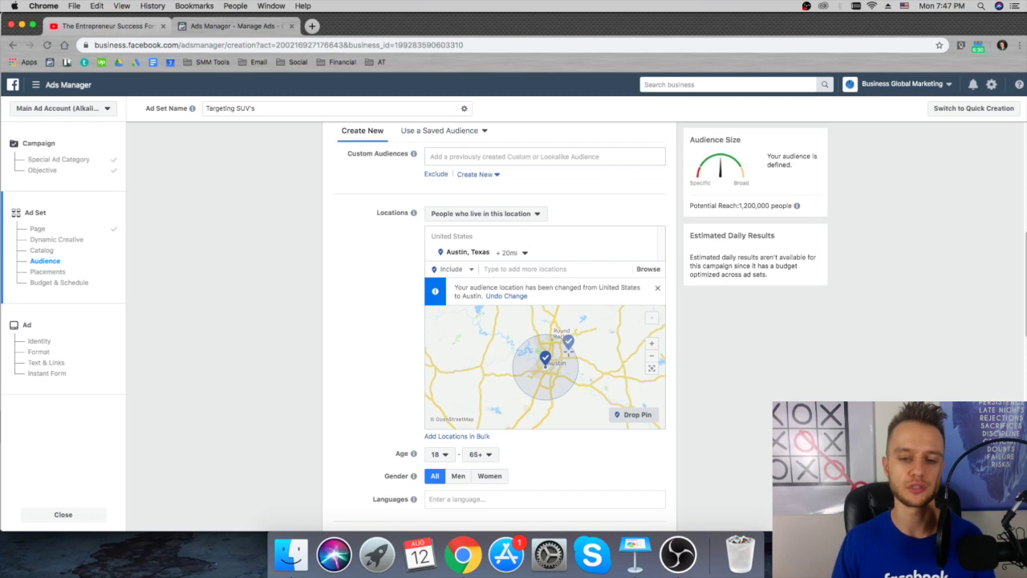
pyautogui.click(576, 351)
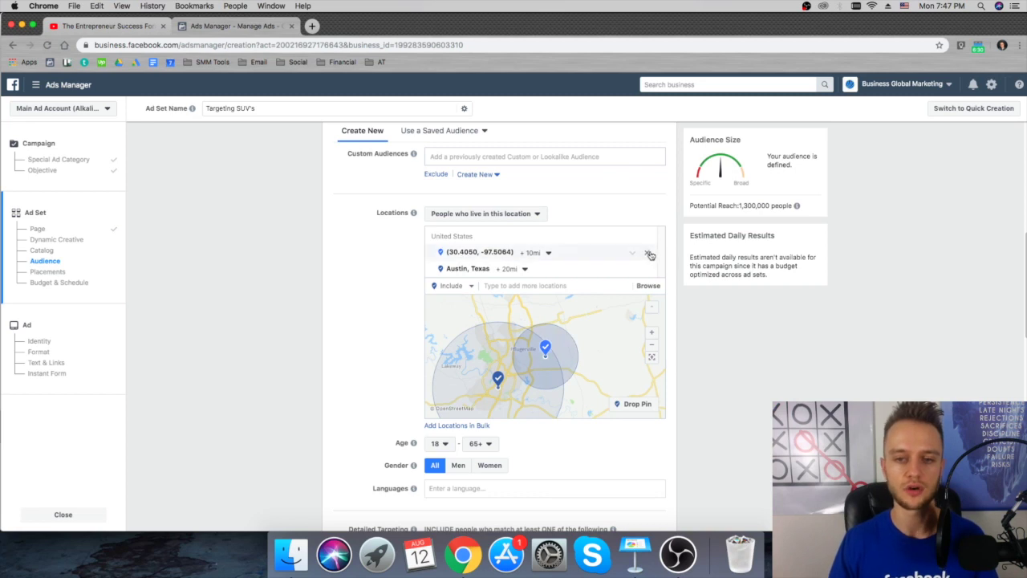
pyautogui.click(647, 252)
# Step: Set the audience's age range to 21 through 44
pyautogui.scroll(-2, 359, 372)
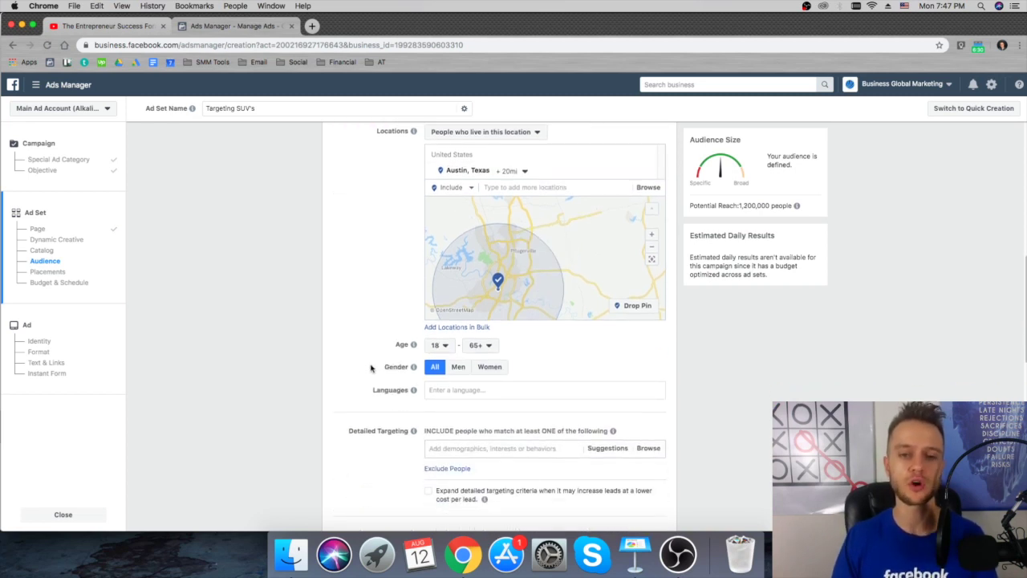
pyautogui.click(440, 354)
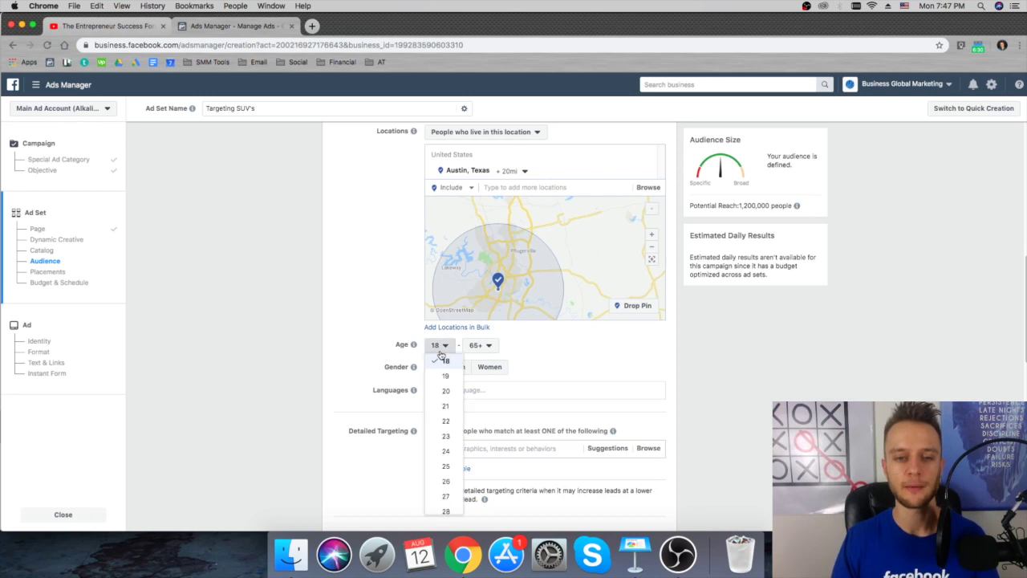
pyautogui.click(447, 408)
pyautogui.click(489, 346)
pyautogui.scroll(3, 490, 393)
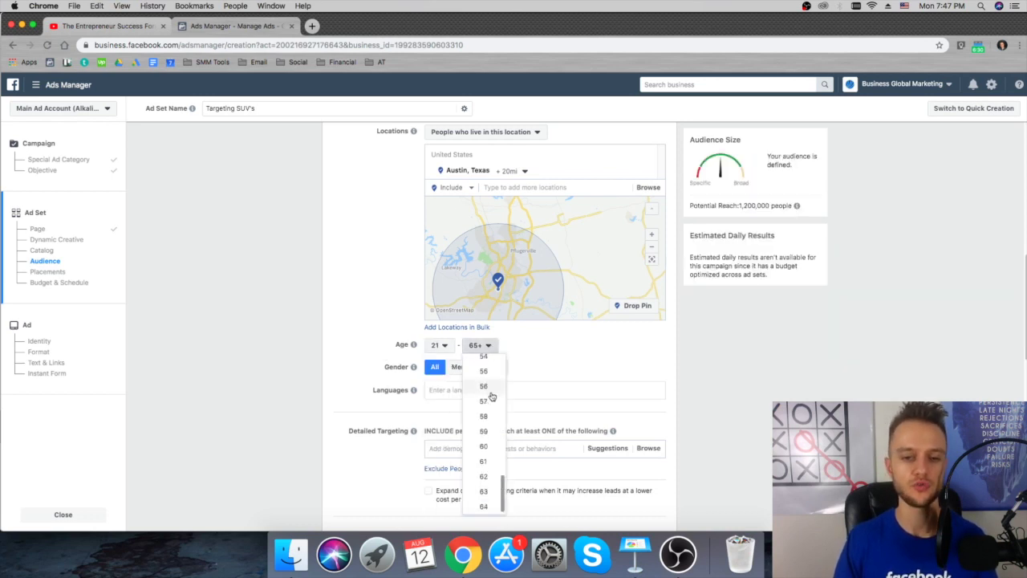
pyautogui.scroll(3, 491, 398)
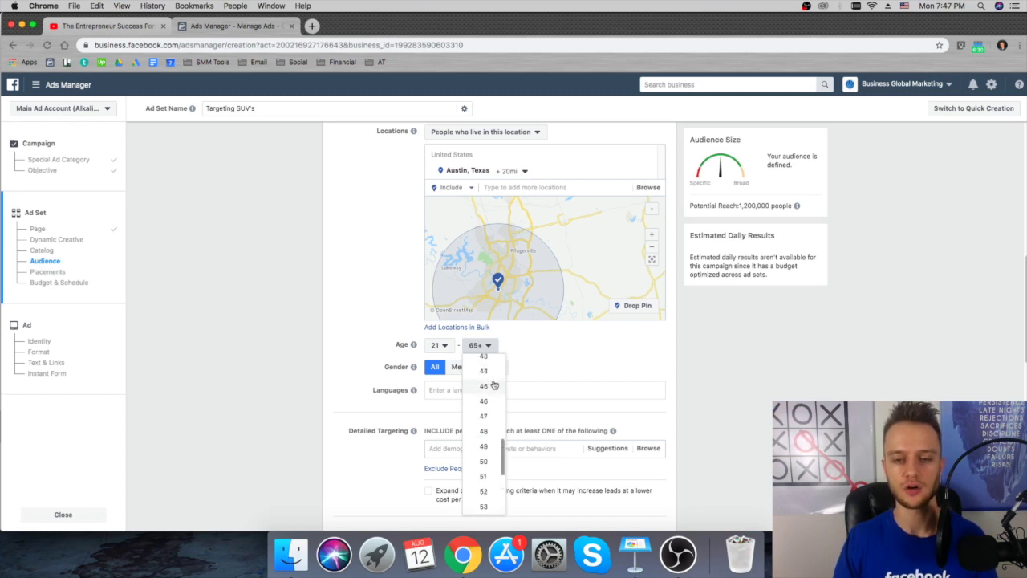
pyautogui.click(492, 382)
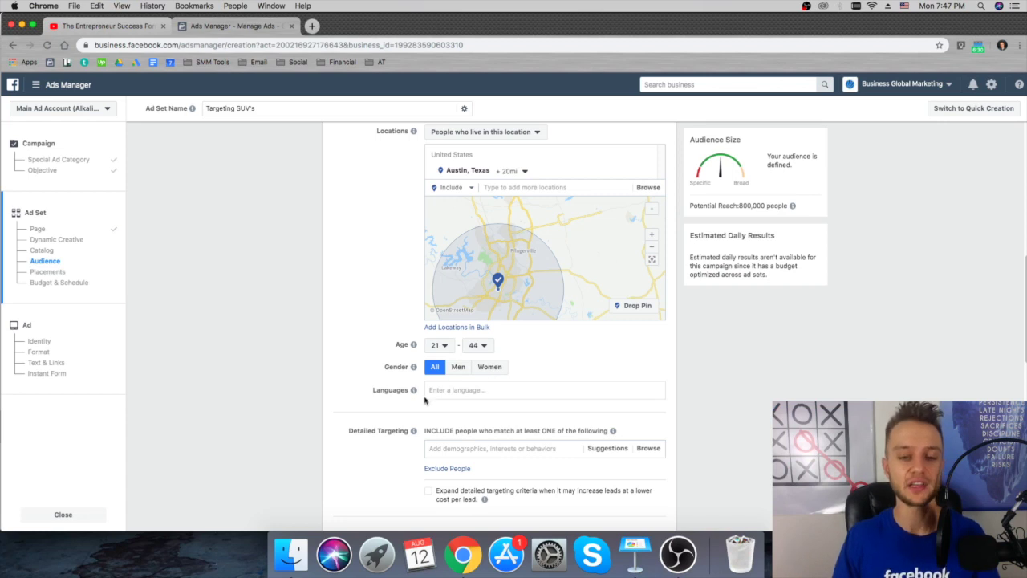
# Step: Examine the audience's gender, language, detailed targeting and connection options
pyautogui.scroll(-1, 377, 402)
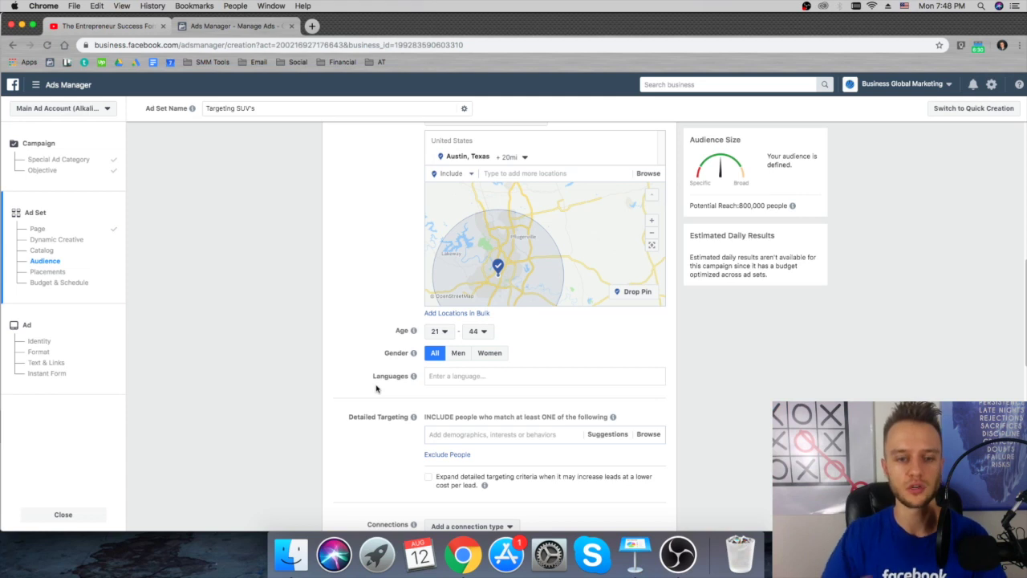
pyautogui.moveTo(413, 376)
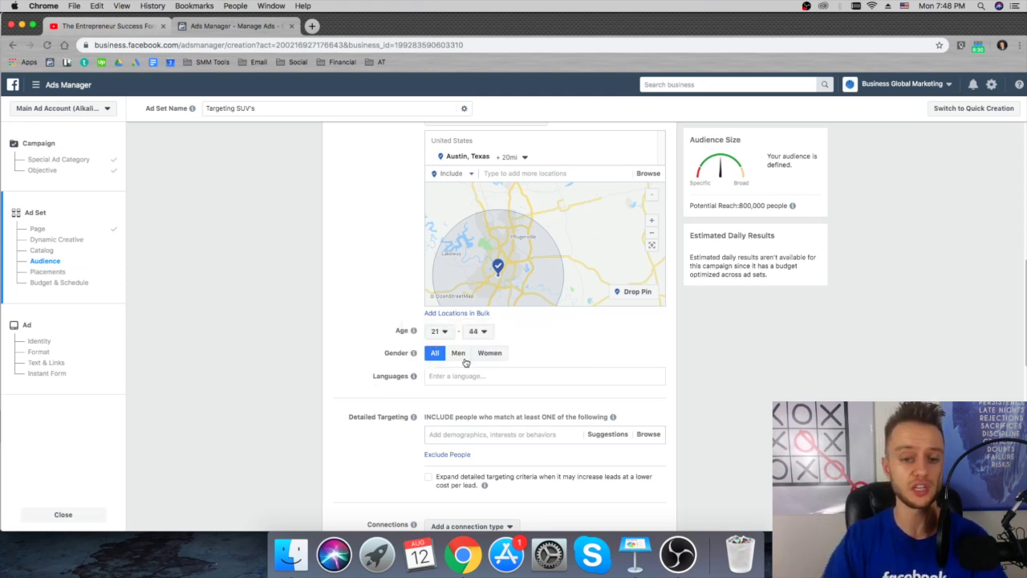
pyautogui.scroll(-2, 391, 372)
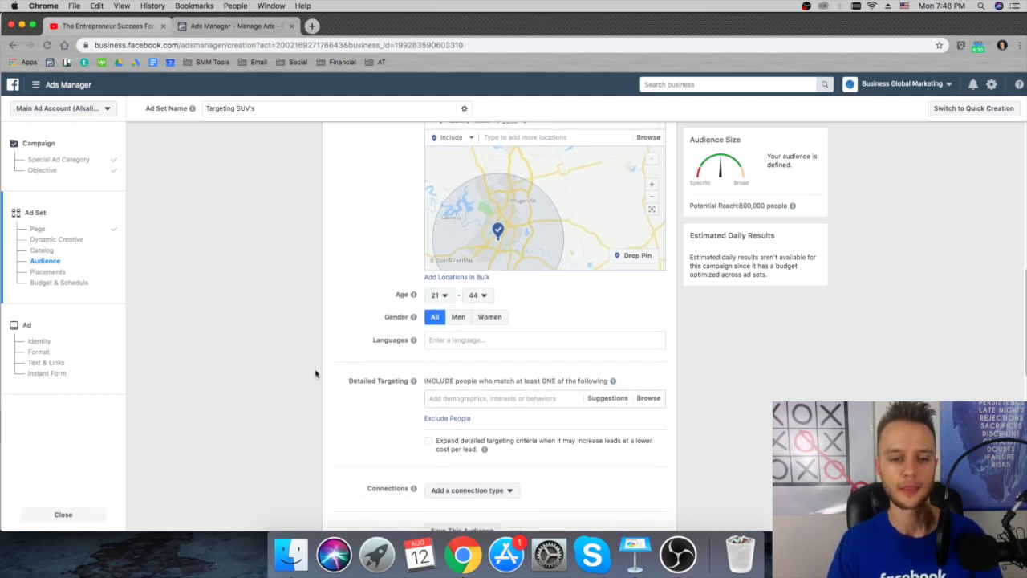
pyautogui.moveTo(414, 329)
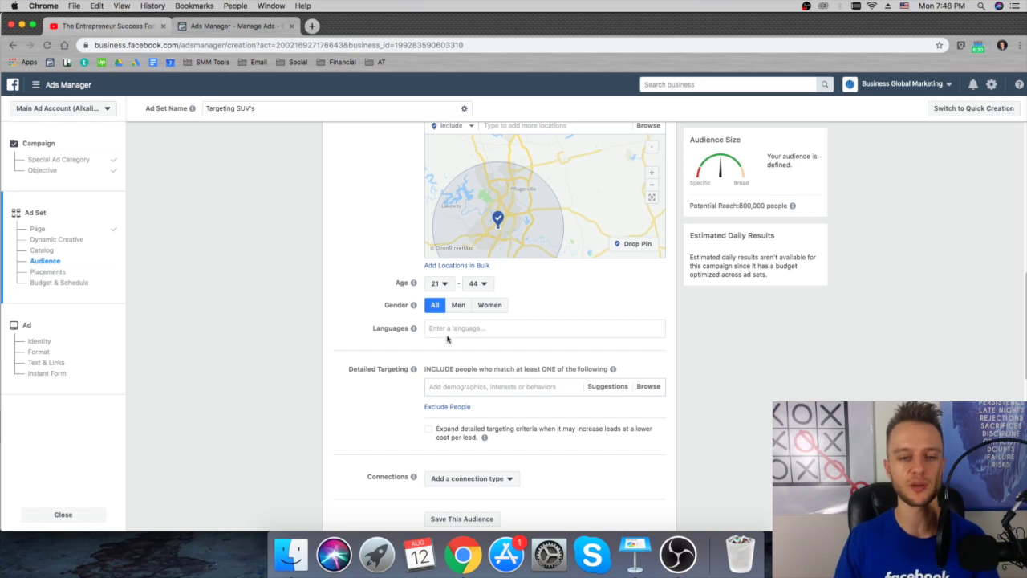
pyautogui.scroll(-1, 608, 348)
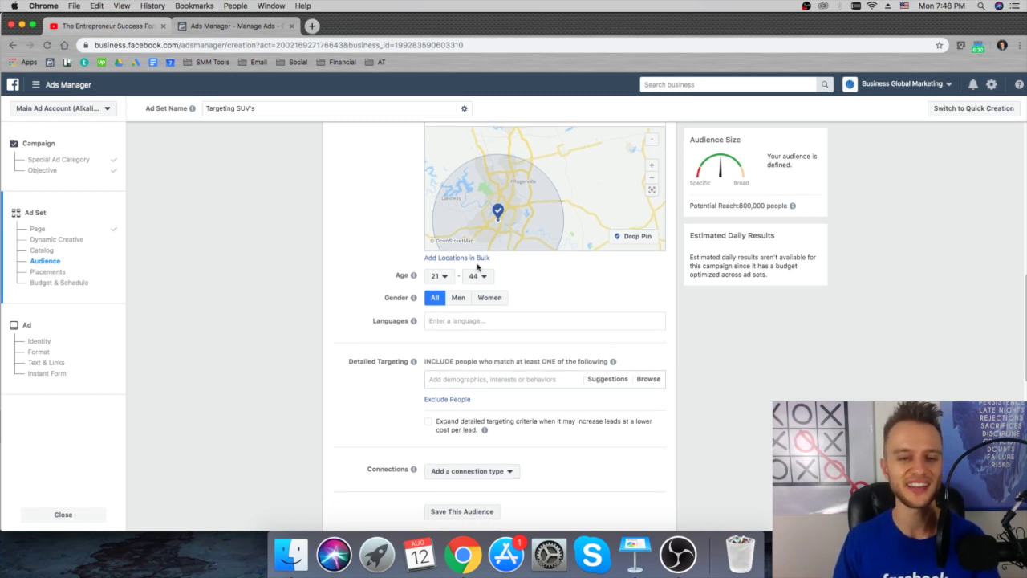
pyautogui.scroll(-3, 498, 281)
pyautogui.scroll(-1, 373, 329)
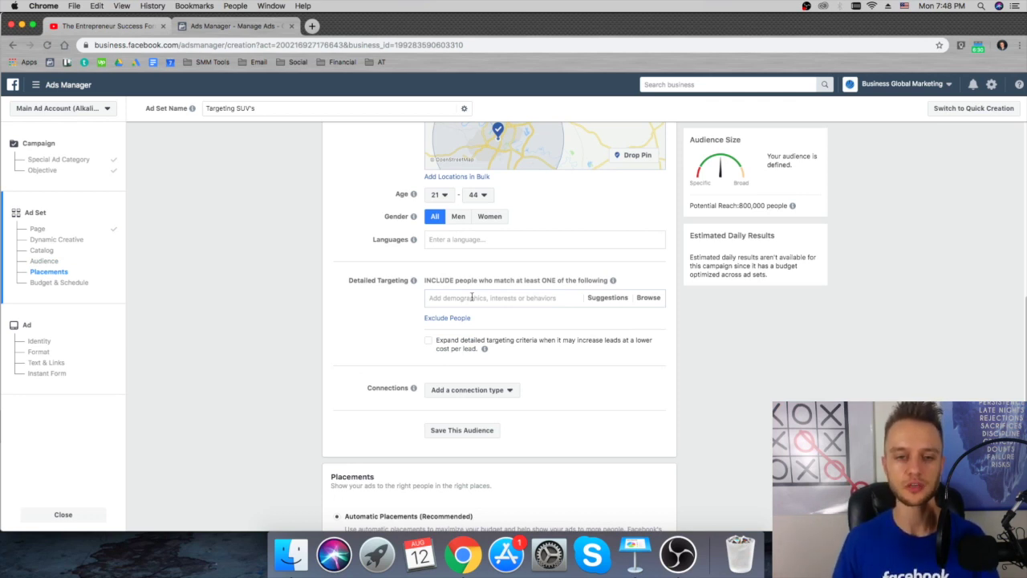
# Step: Browse the Demographics targeting categories and examine the household income options under Financial
pyautogui.click(660, 300)
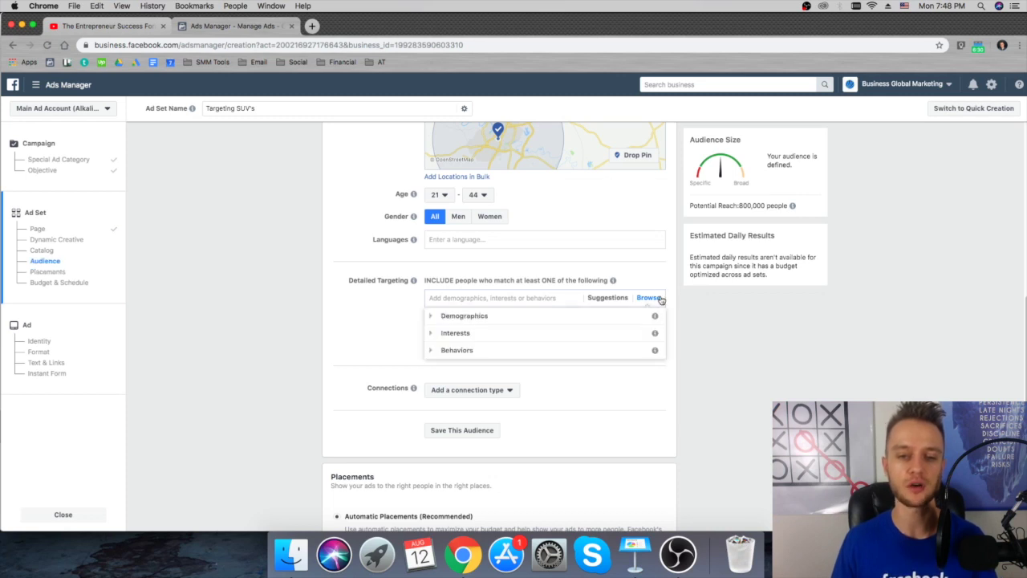
pyautogui.click(431, 321)
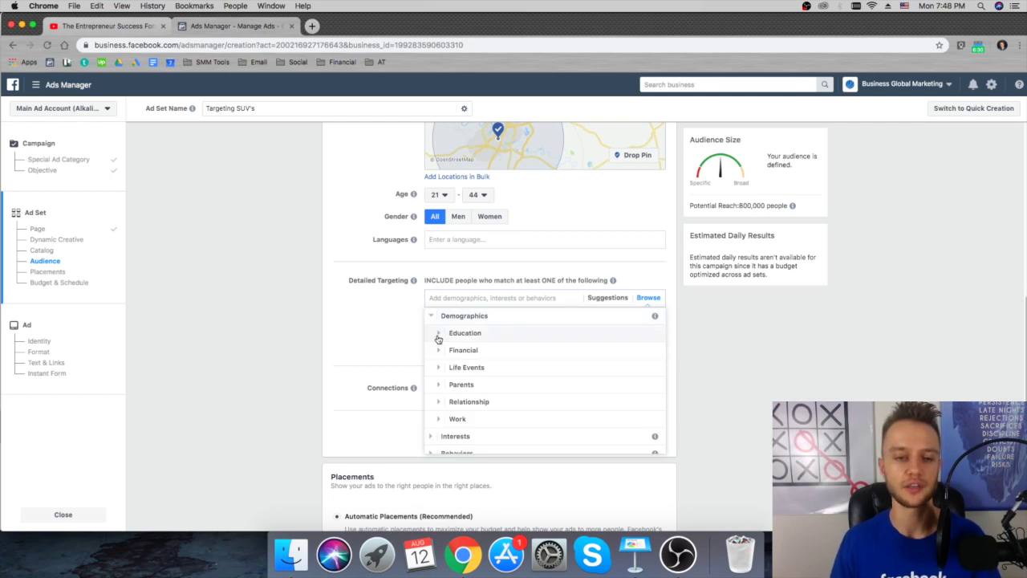
pyautogui.click(454, 350)
pyautogui.click(444, 344)
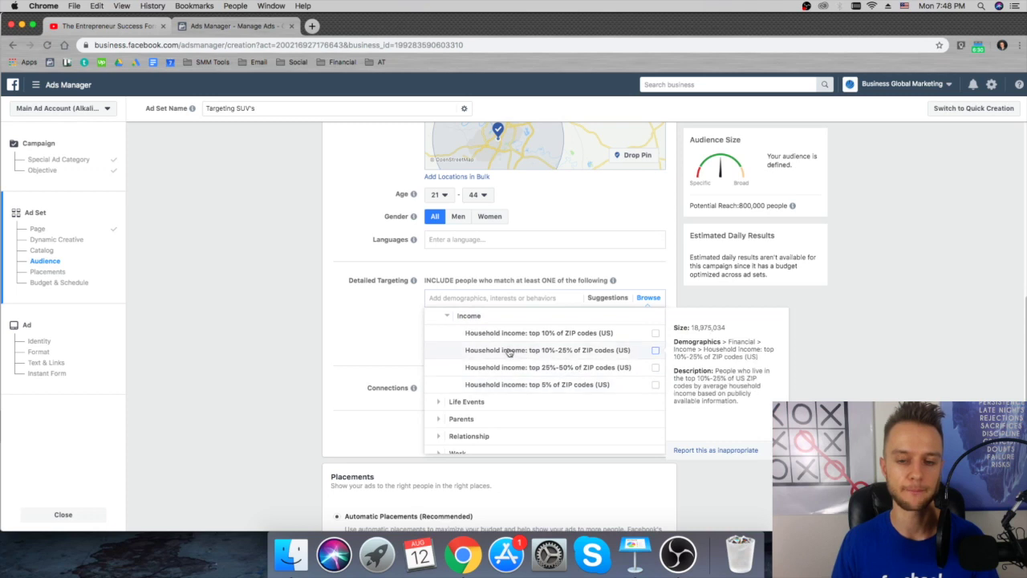
pyautogui.scroll(1, 482, 341)
pyautogui.click(460, 323)
pyautogui.scroll(2, 451, 345)
# Step: Examine the Life Events targeting options, including the Anniversary and Friends of subcategories
pyautogui.click(440, 358)
pyautogui.scroll(-2, 513, 385)
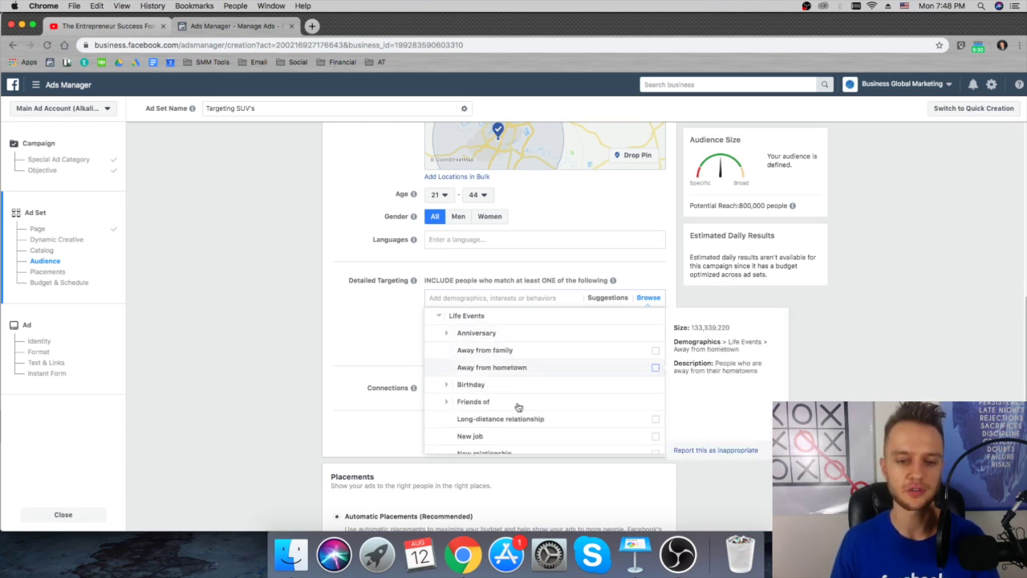
pyautogui.click(447, 324)
pyautogui.scroll(-1, 450, 327)
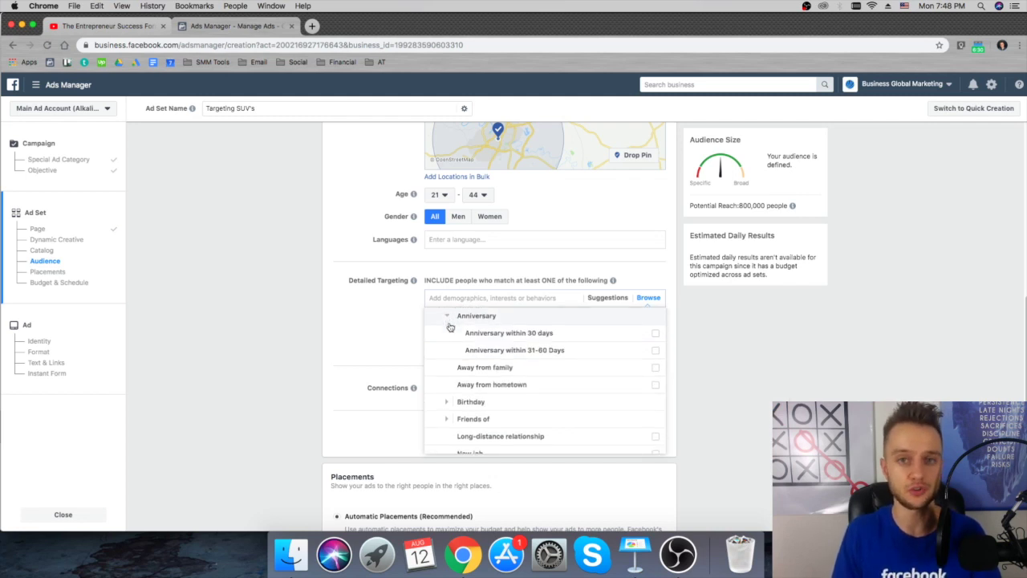
pyautogui.scroll(1, 450, 327)
pyautogui.click(446, 332)
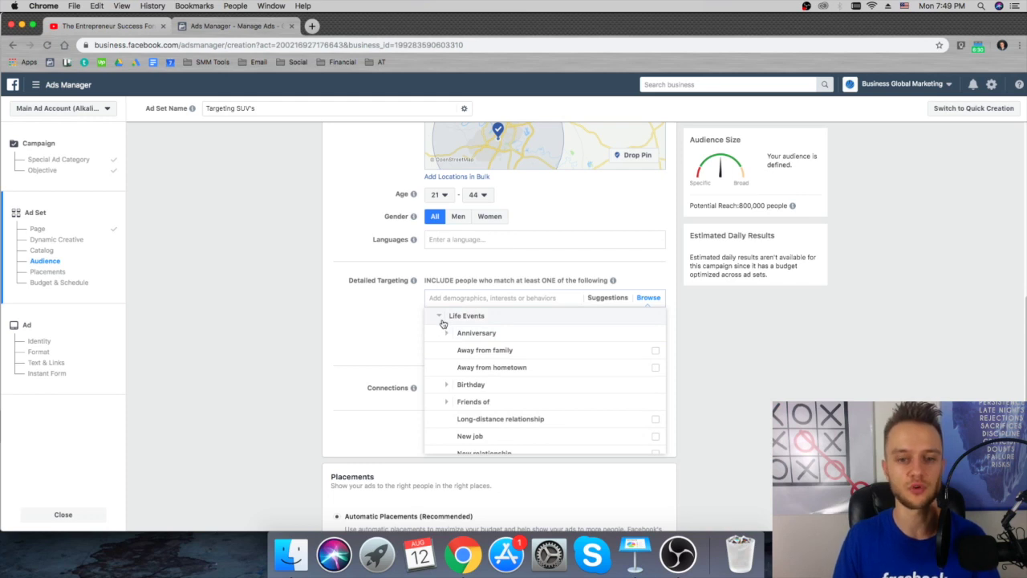
pyautogui.click(447, 406)
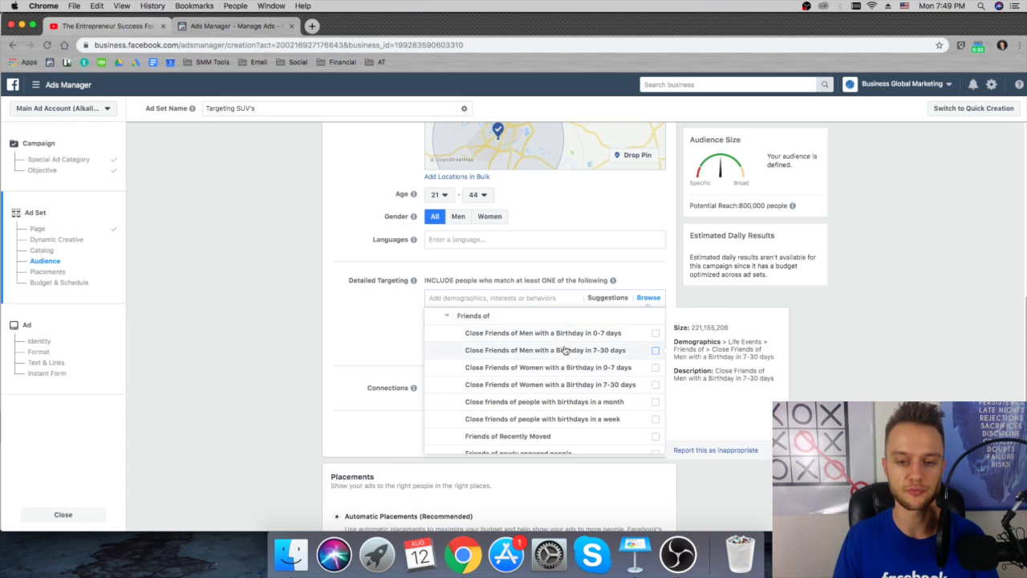
pyautogui.click(450, 318)
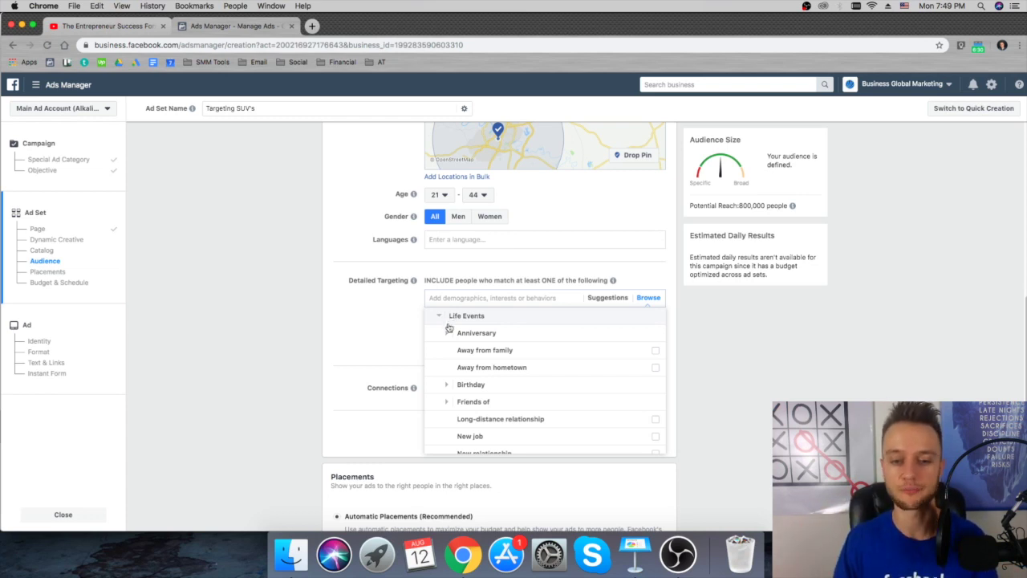
pyautogui.click(440, 318)
pyautogui.scroll(-1, 500, 383)
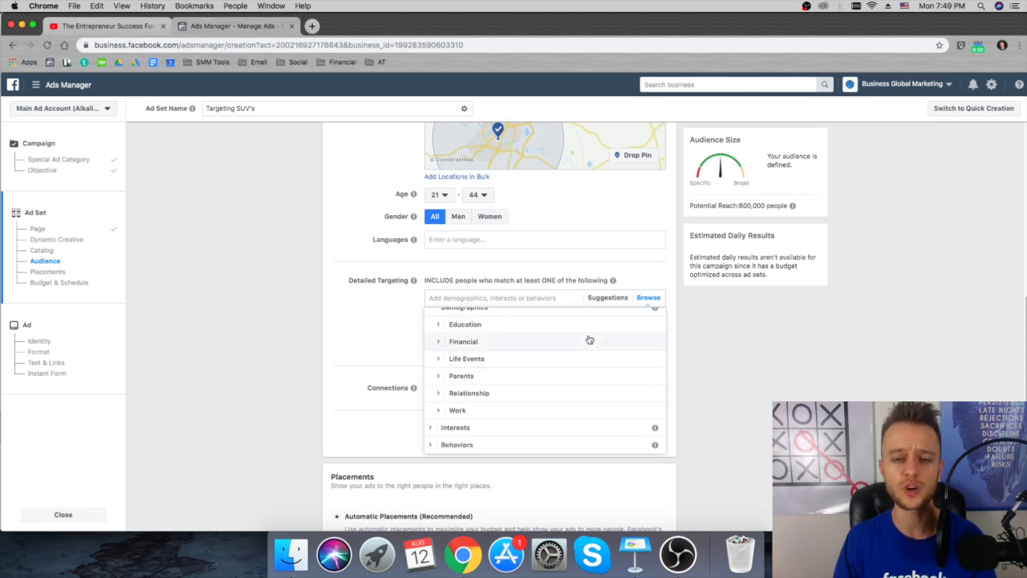
# Step: Examine the Interests targeting categories, including the Fitness and wellness options, and close the category list
pyautogui.click(431, 429)
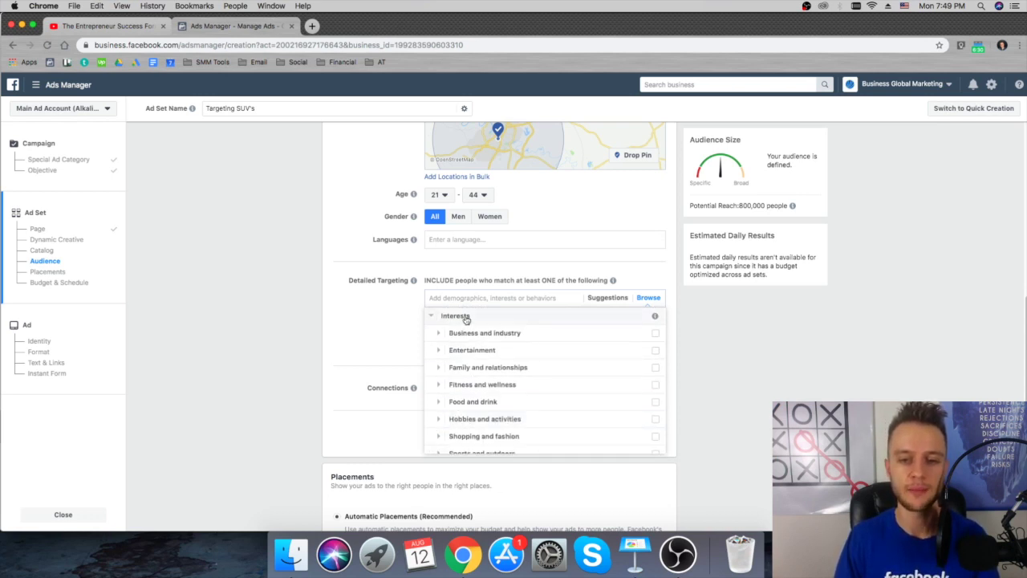
pyautogui.scroll(-1, 470, 428)
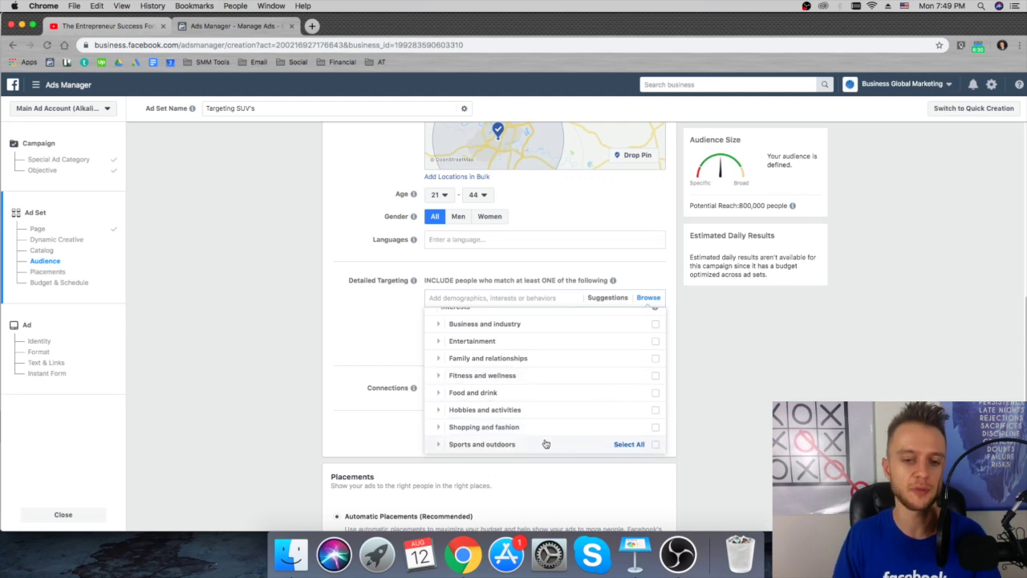
pyautogui.scroll(-2, 481, 434)
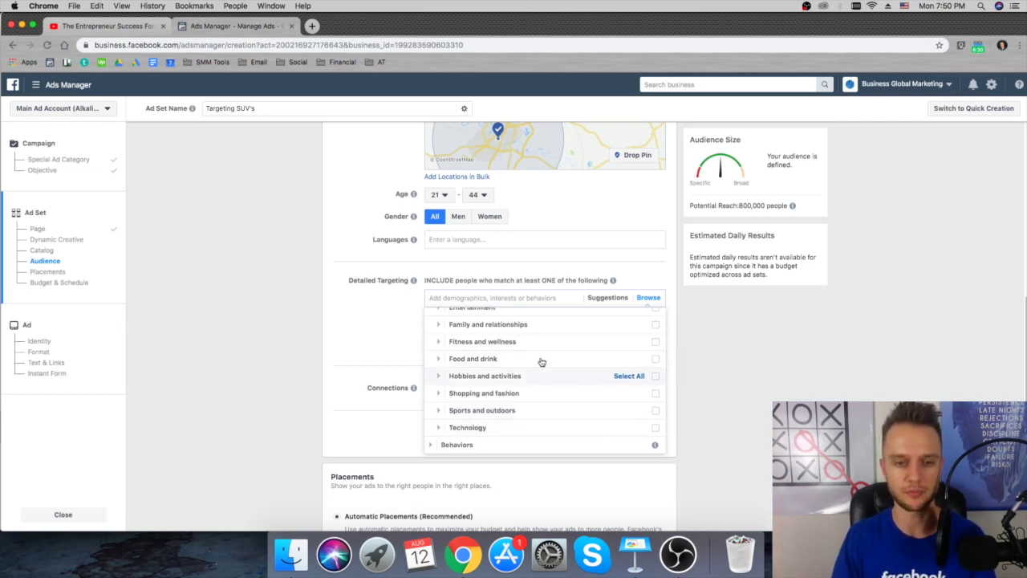
pyautogui.click(437, 342)
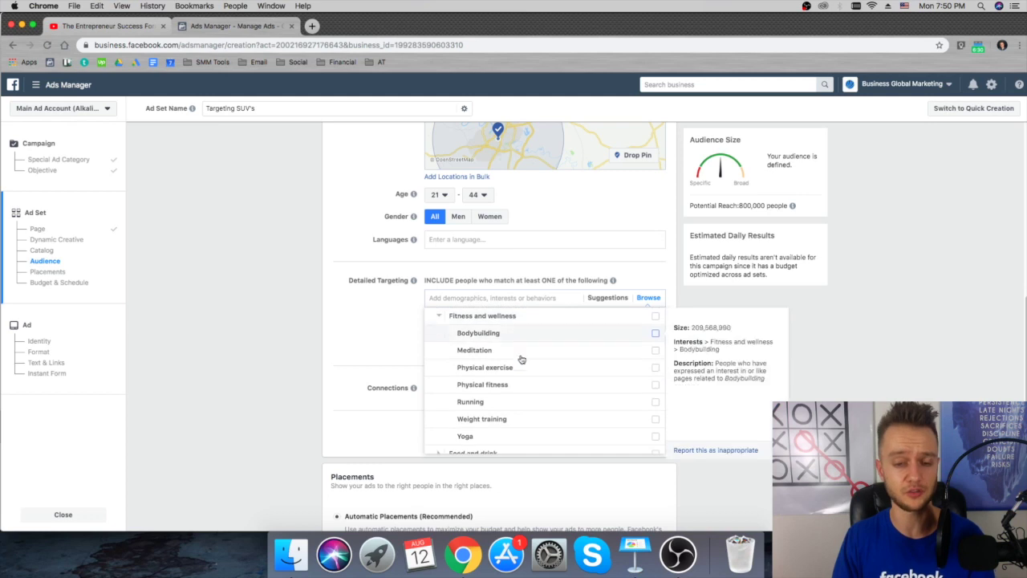
pyautogui.scroll(-2, 560, 402)
pyautogui.scroll(-1, 560, 401)
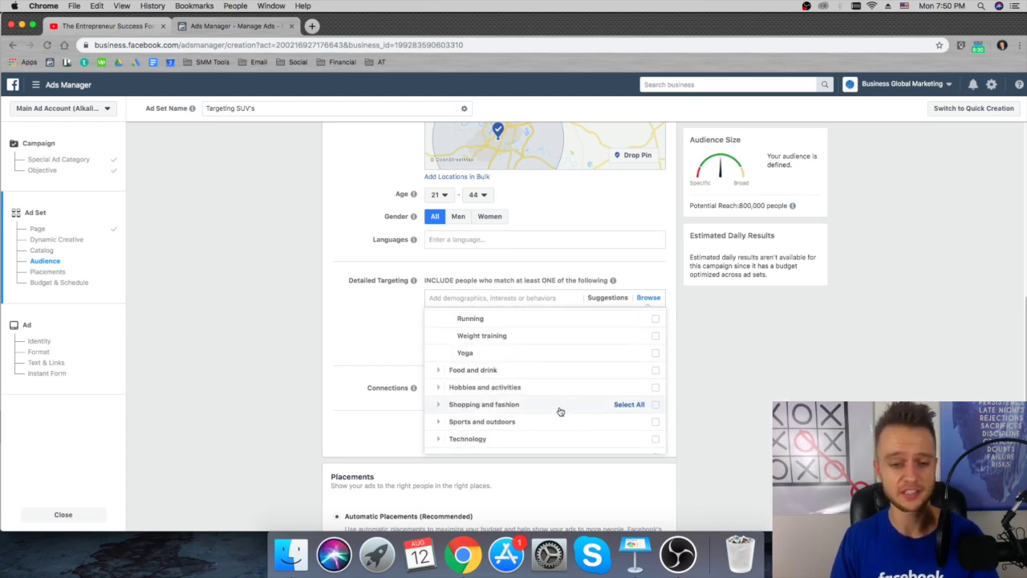
pyautogui.click(646, 299)
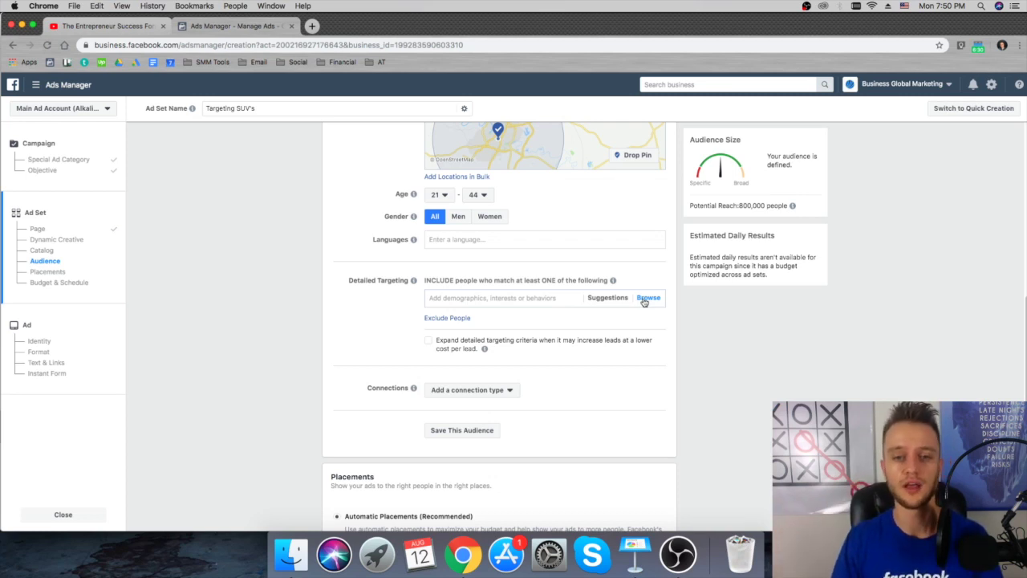
# Step: Search detailed targeting for "used cars" and add the Used car interest to the included audience
pyautogui.click(565, 298)
pyautogui.write('used cars')
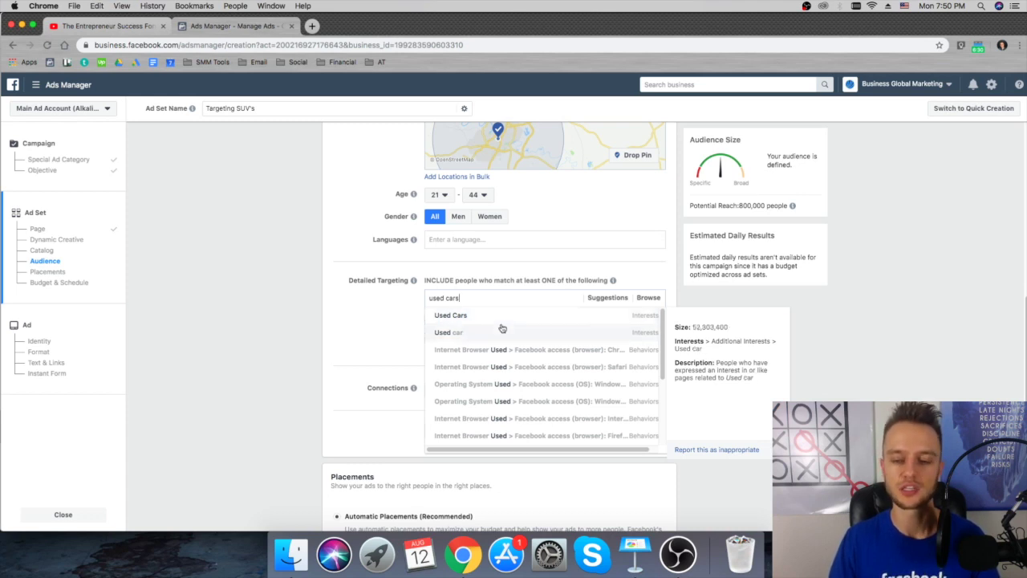
pyautogui.click(562, 331)
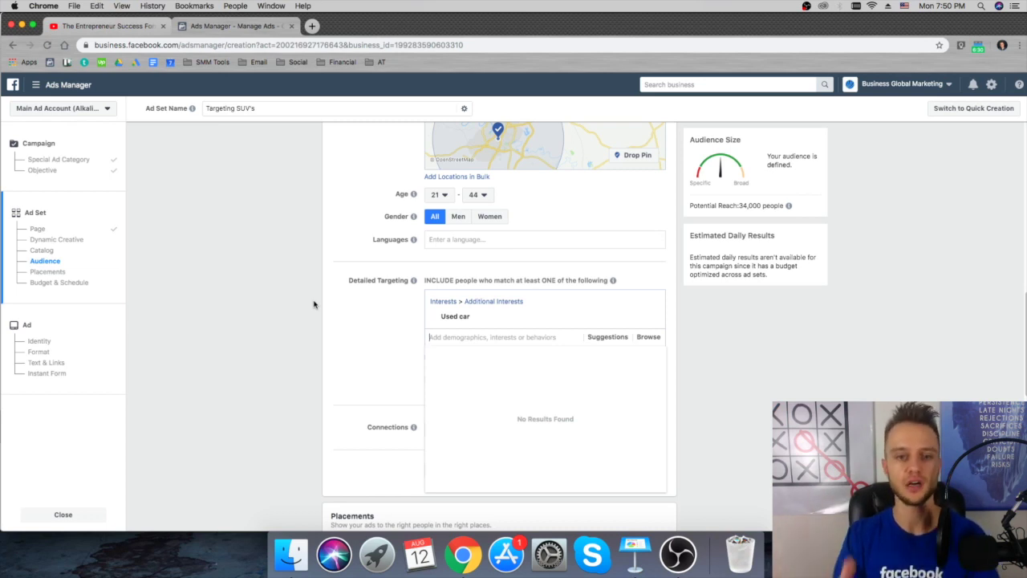
# Step: Add the suggested interests Used Cars, Cars.com, Edmunds.com, Kelley Blue Book, AutoTrader.com and TrueCar to the detailed targeting
pyautogui.moveTo(603, 314)
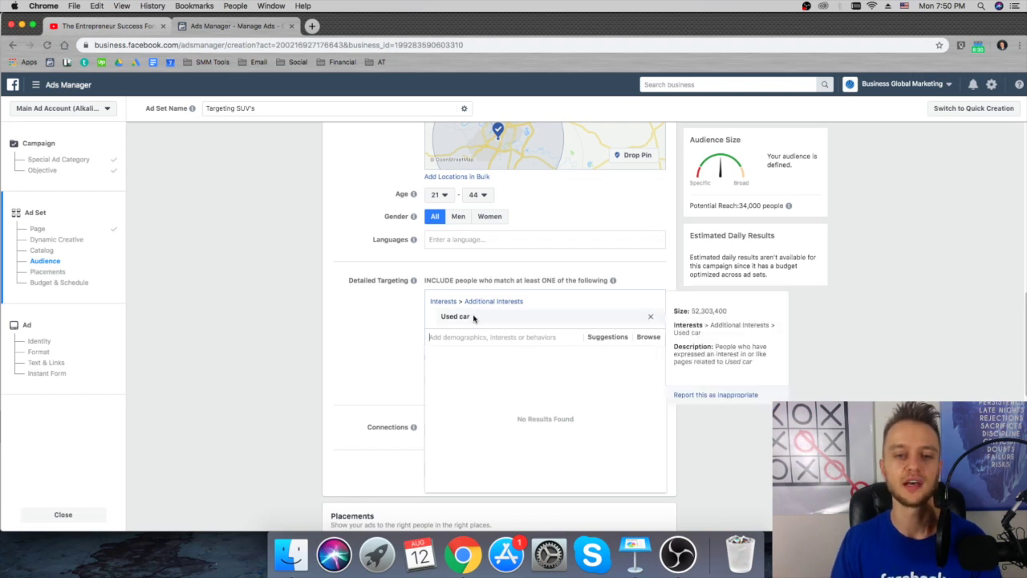
pyautogui.click(610, 345)
pyautogui.moveTo(481, 358)
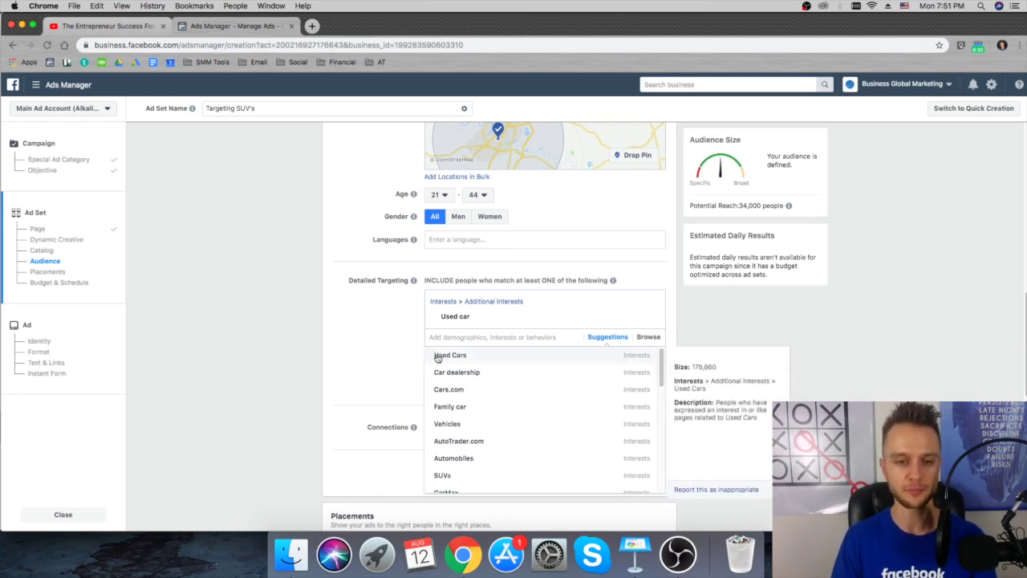
pyautogui.click(439, 357)
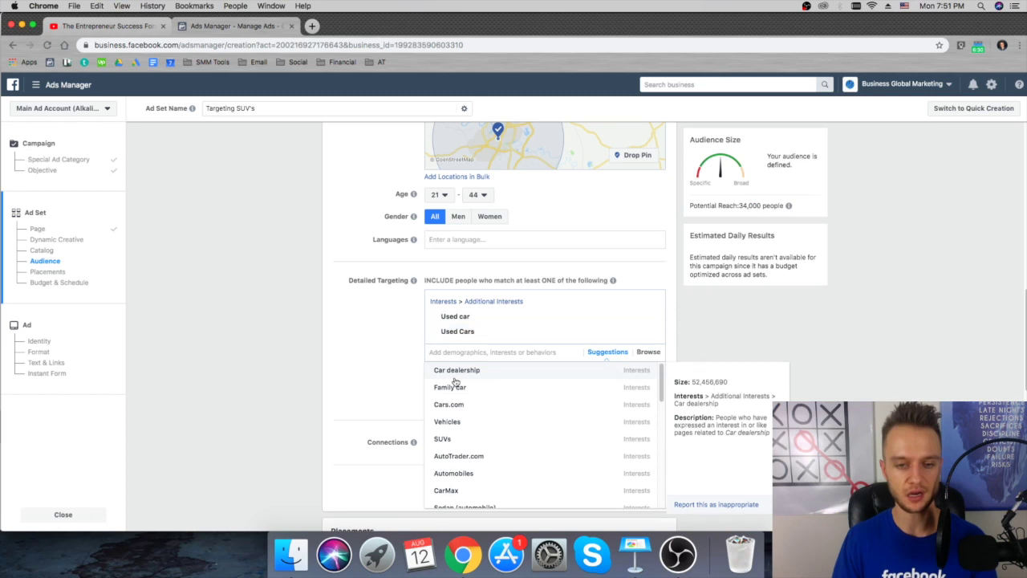
pyautogui.click(453, 405)
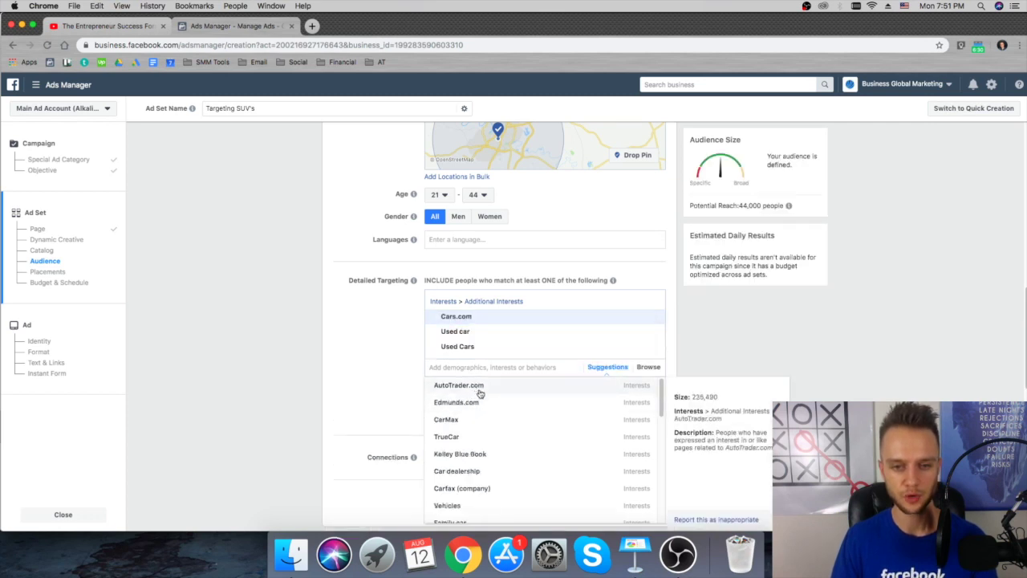
pyautogui.click(467, 398)
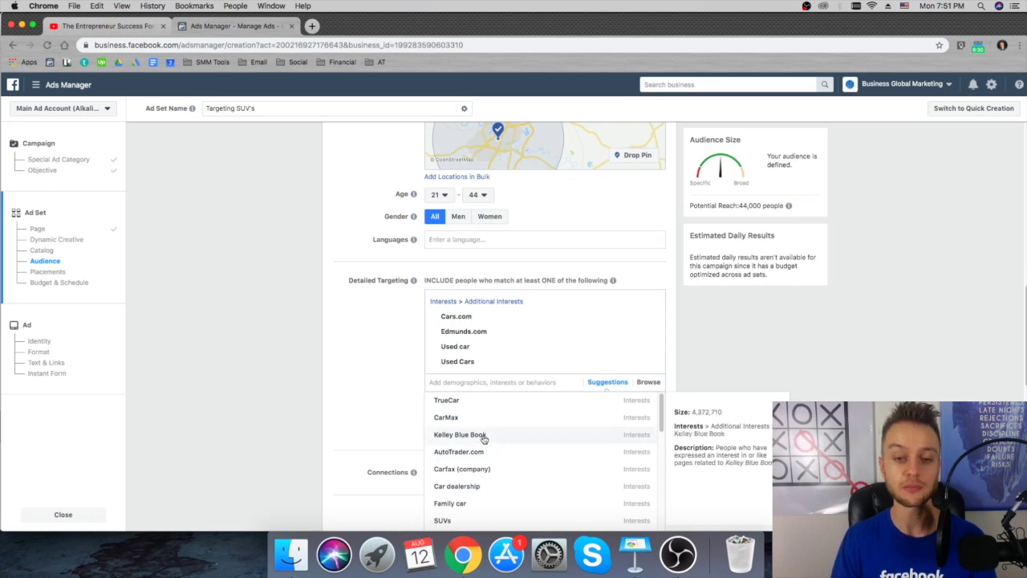
pyautogui.click(481, 435)
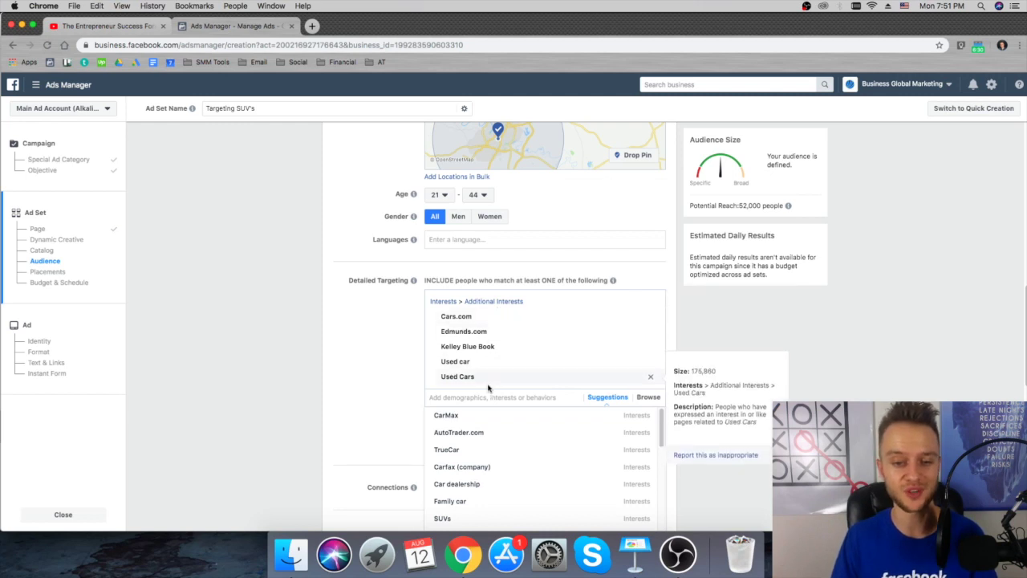
pyautogui.click(474, 432)
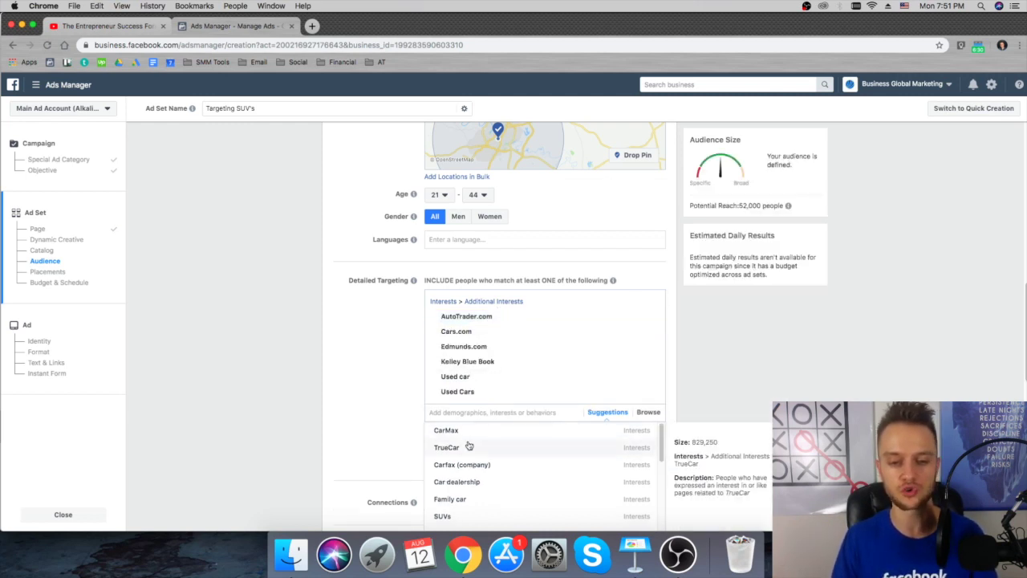
pyautogui.click(463, 447)
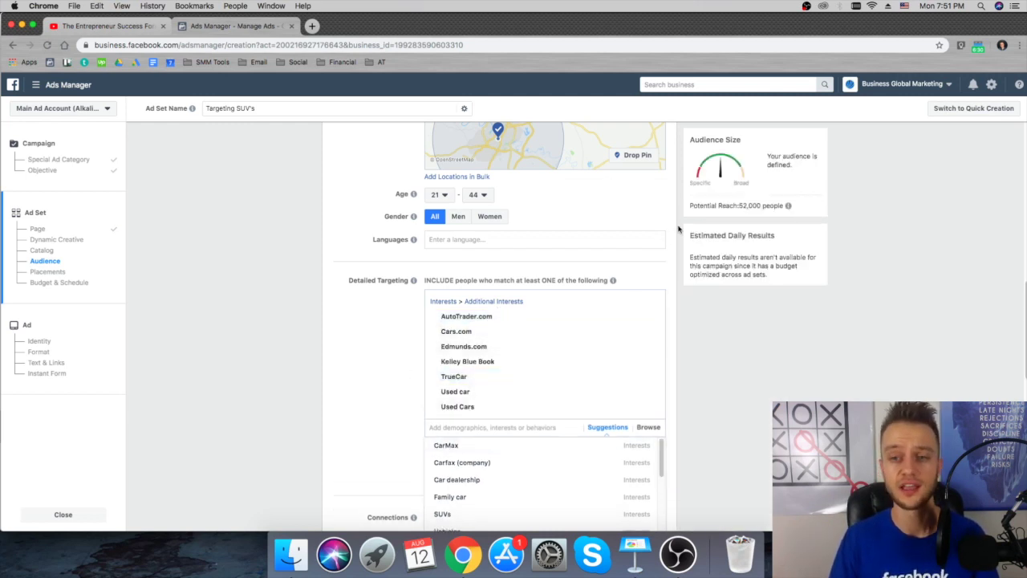
pyautogui.moveTo(787, 207)
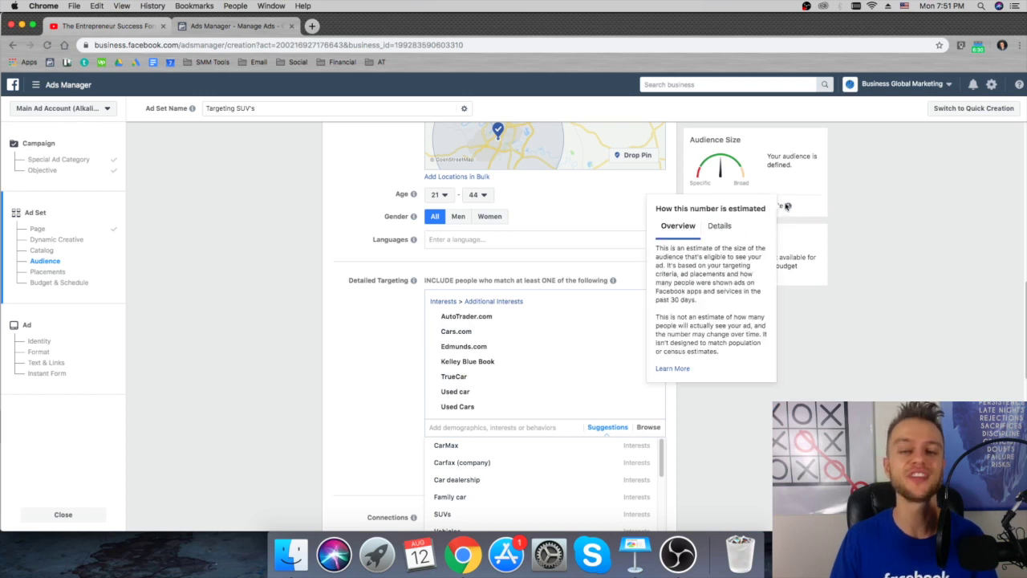
pyautogui.click(380, 320)
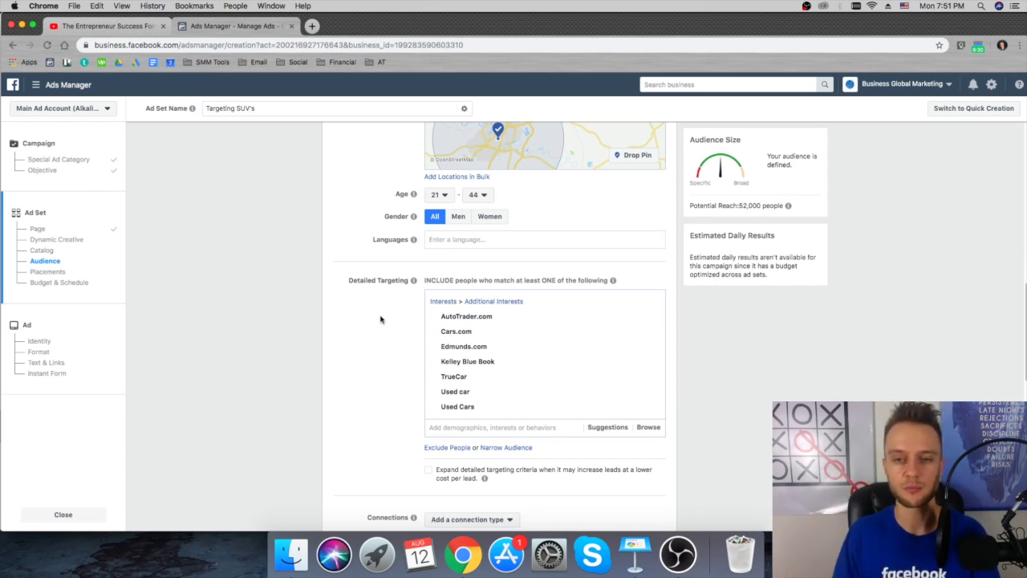
# Step: Narrow the audience so that people must also match the SUVs interest under Vehicles
pyautogui.scroll(-1, 352, 370)
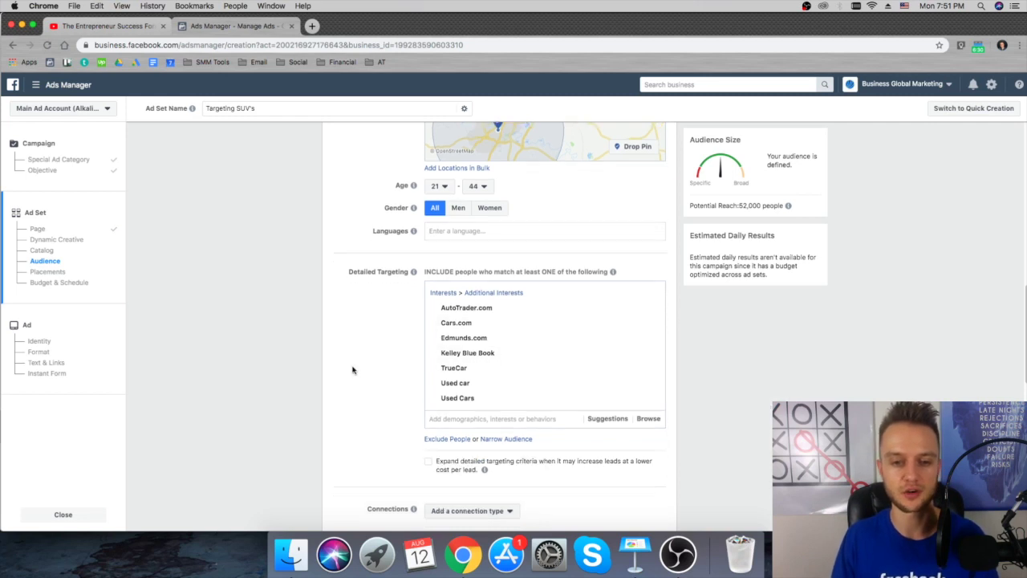
pyautogui.scroll(2, 357, 365)
pyautogui.scroll(-1, 365, 363)
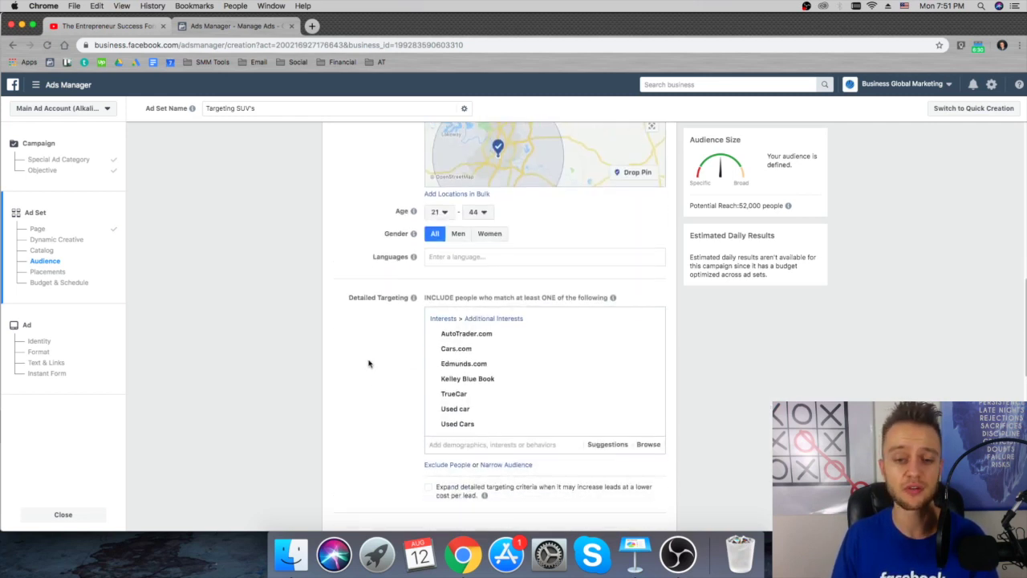
pyautogui.scroll(-1, 368, 364)
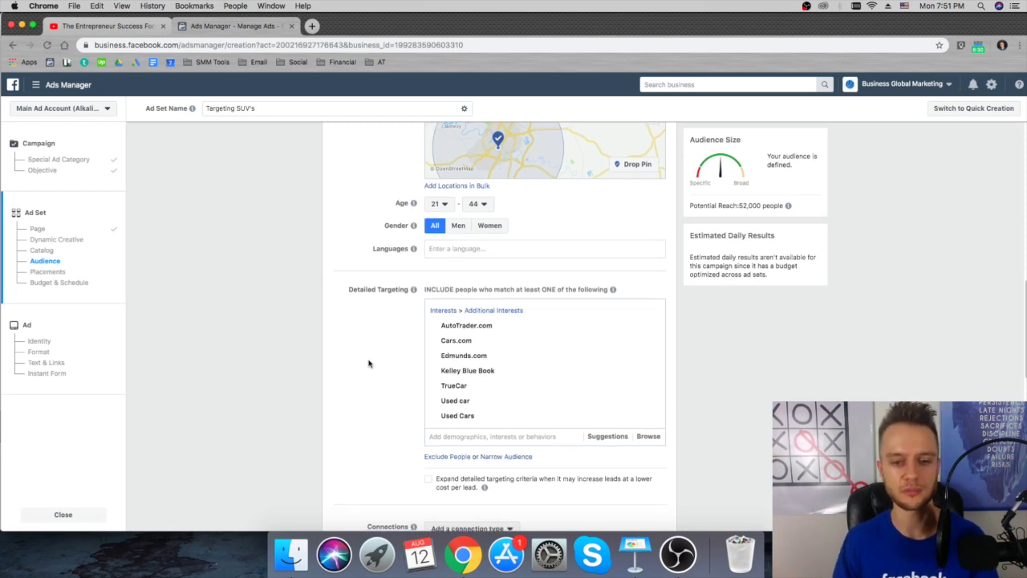
pyautogui.scroll(-2, 368, 364)
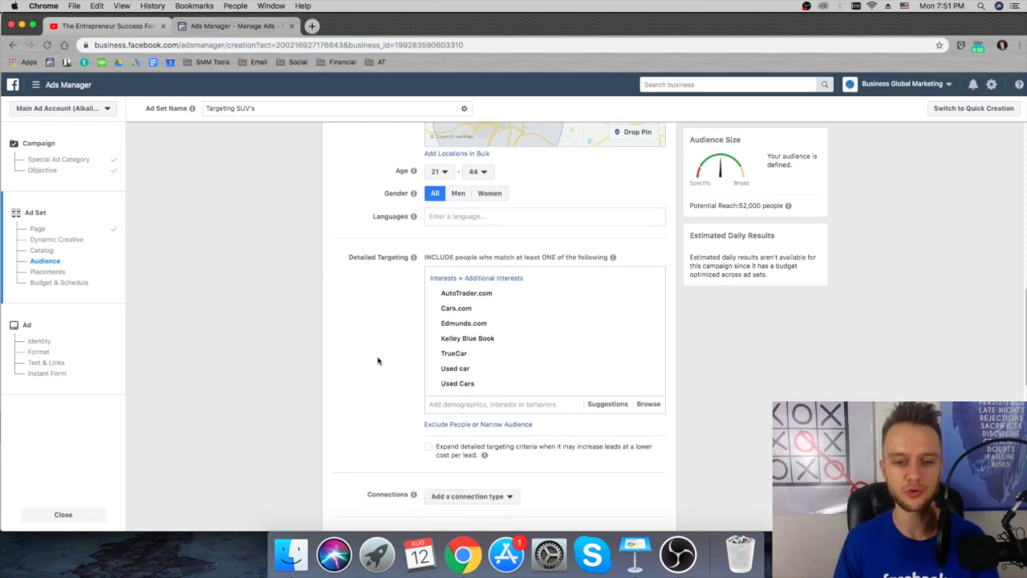
pyautogui.click(486, 403)
pyautogui.scroll(-2, 425, 359)
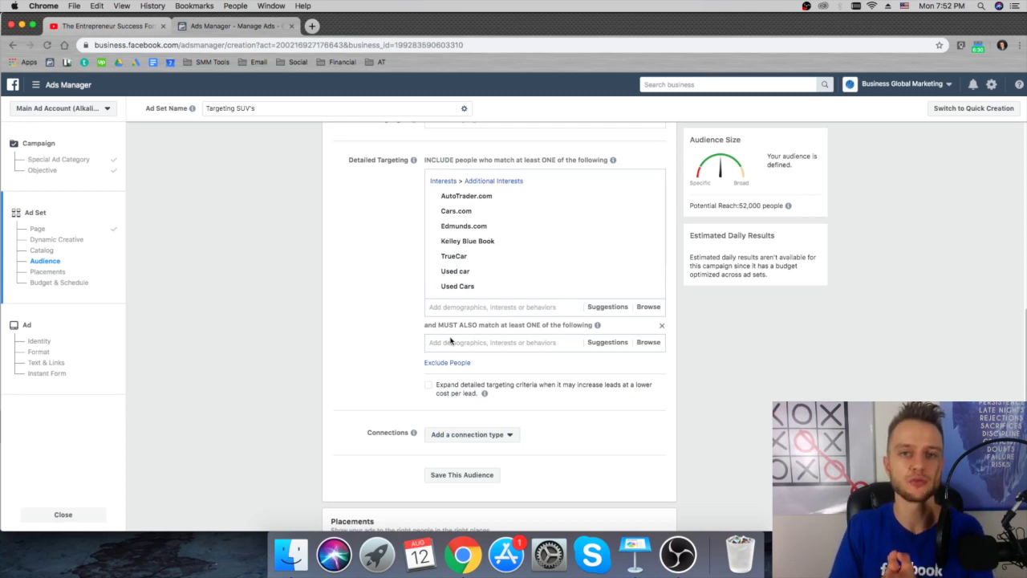
pyautogui.click(451, 342)
pyautogui.write('SUV')
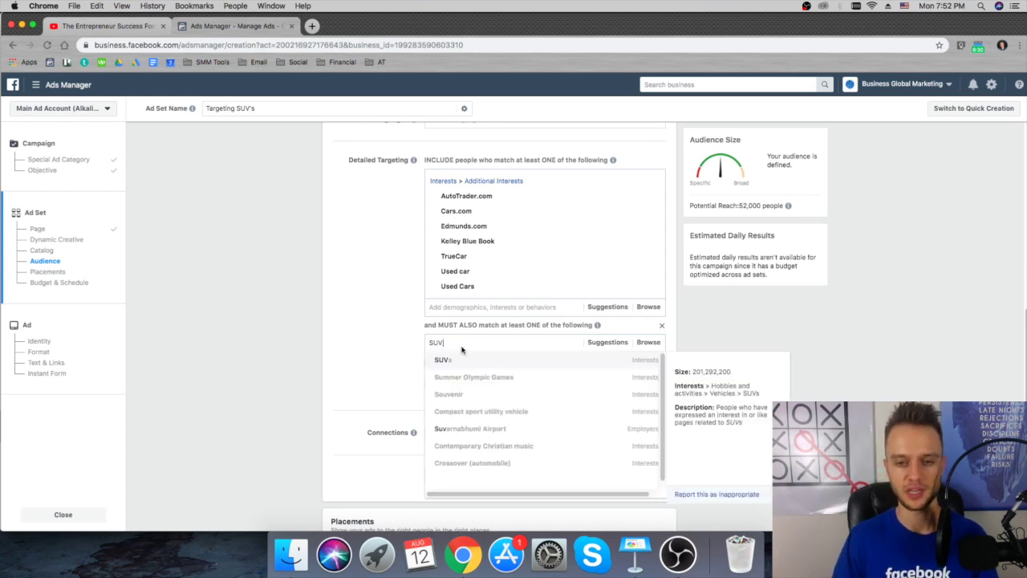
pyautogui.click(468, 359)
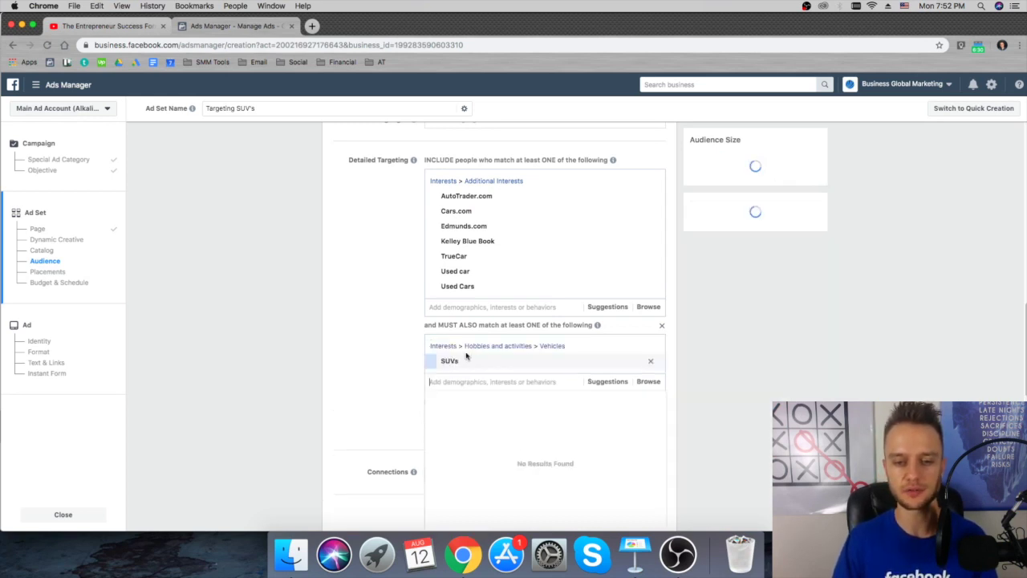
pyautogui.click(355, 318)
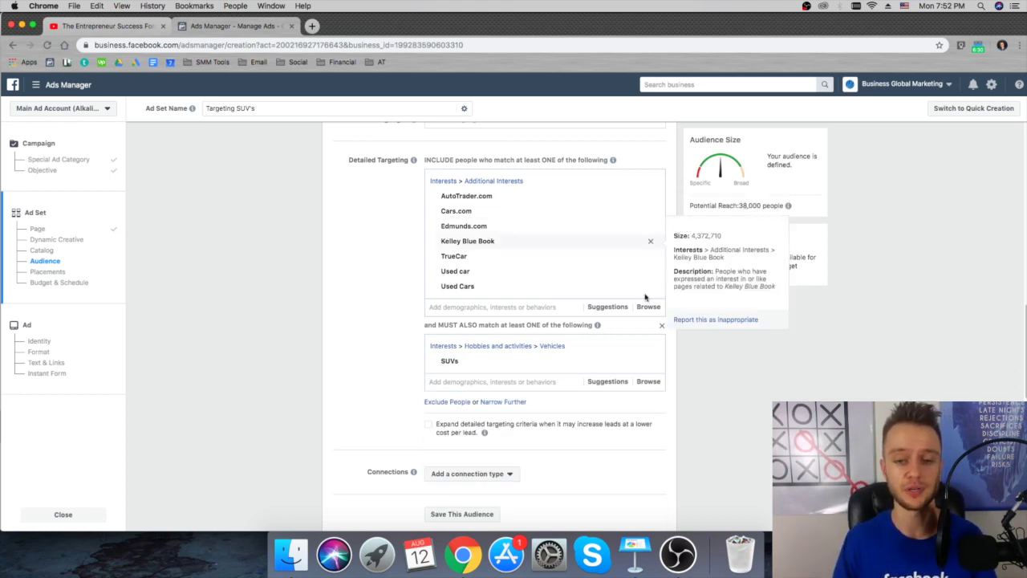
# Step: Examine the suggested interests for the must-also-match group that contains SUVs
pyautogui.click(607, 382)
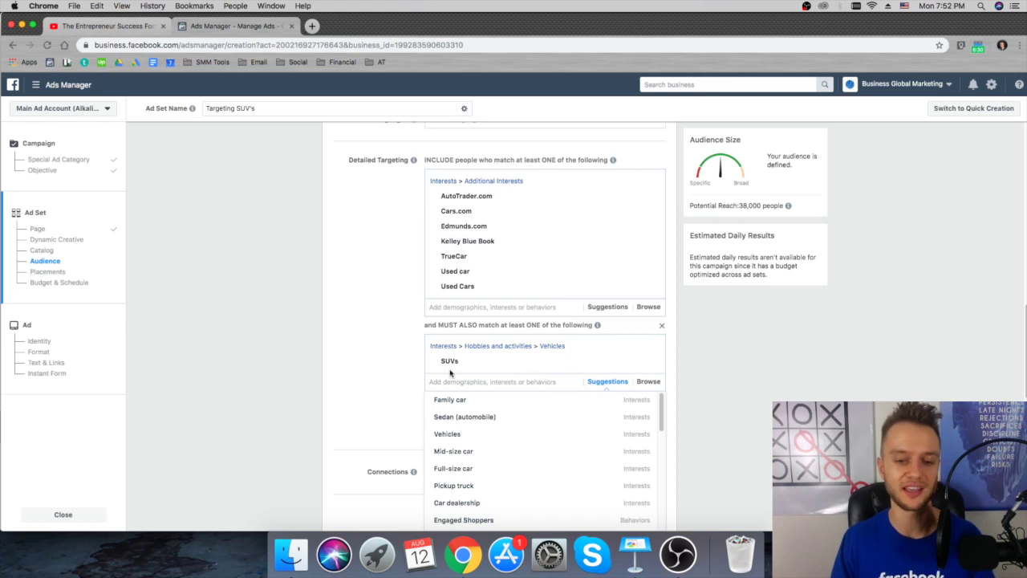
pyautogui.scroll(-2, 383, 369)
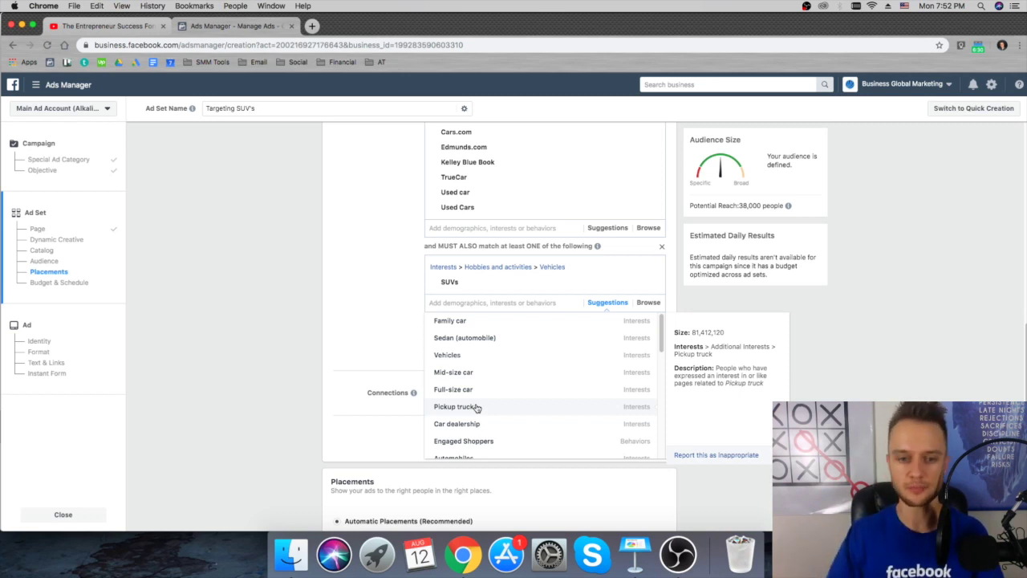
pyautogui.scroll(-4, 475, 408)
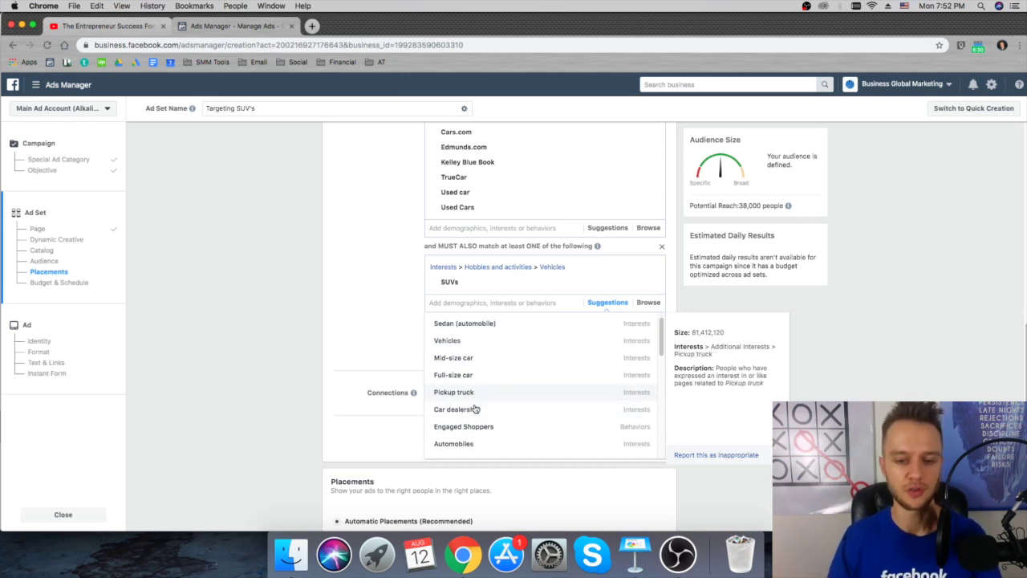
pyautogui.scroll(-2, 470, 438)
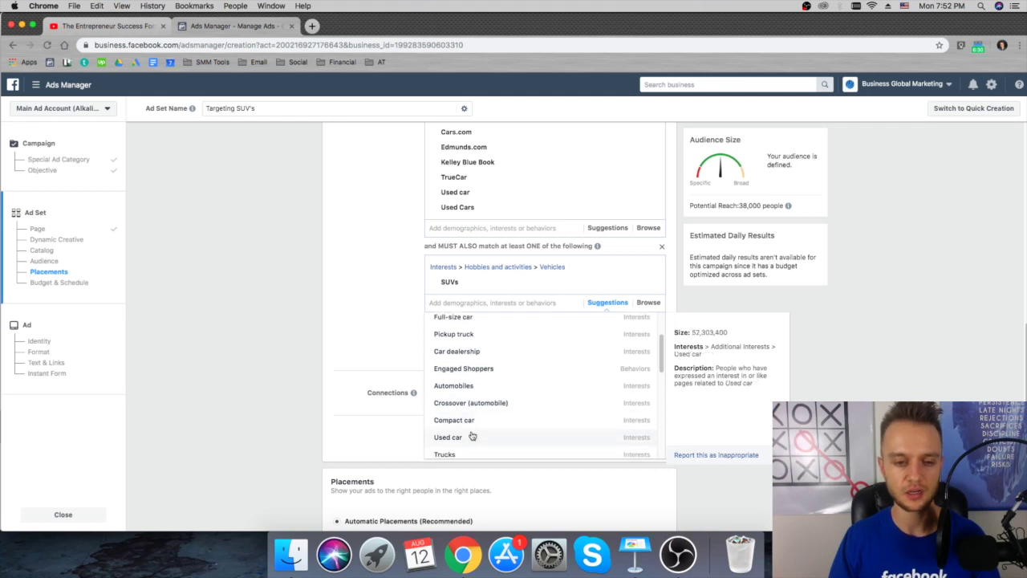
pyautogui.scroll(-3, 475, 439)
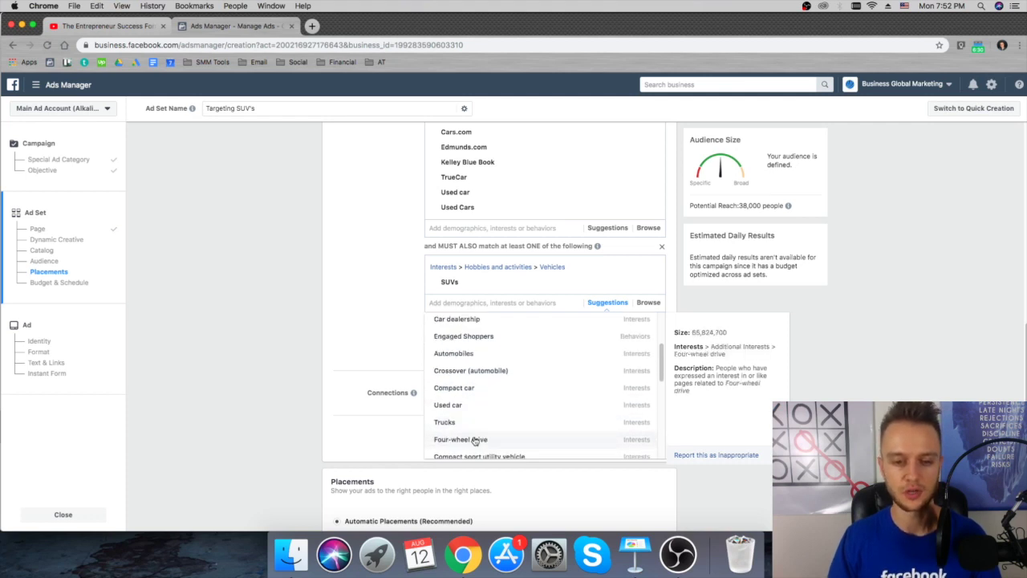
pyautogui.scroll(2, 488, 430)
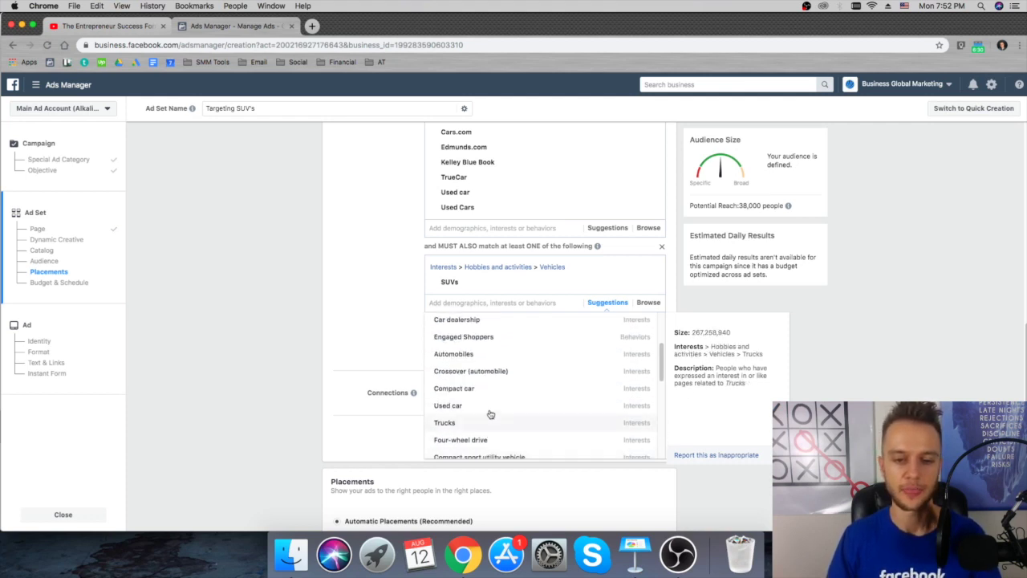
# Step: Add the Toyota and Toyota Yaris interests to the must-also-match group alongside SUVs
pyautogui.click(470, 300)
pyautogui.write('toyota')
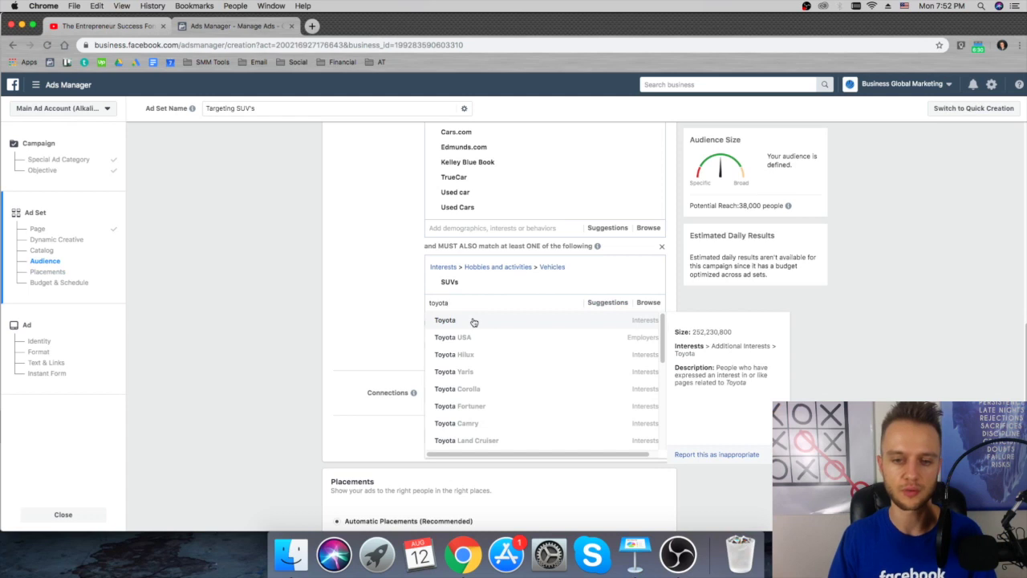
pyautogui.click(473, 321)
pyautogui.click(608, 334)
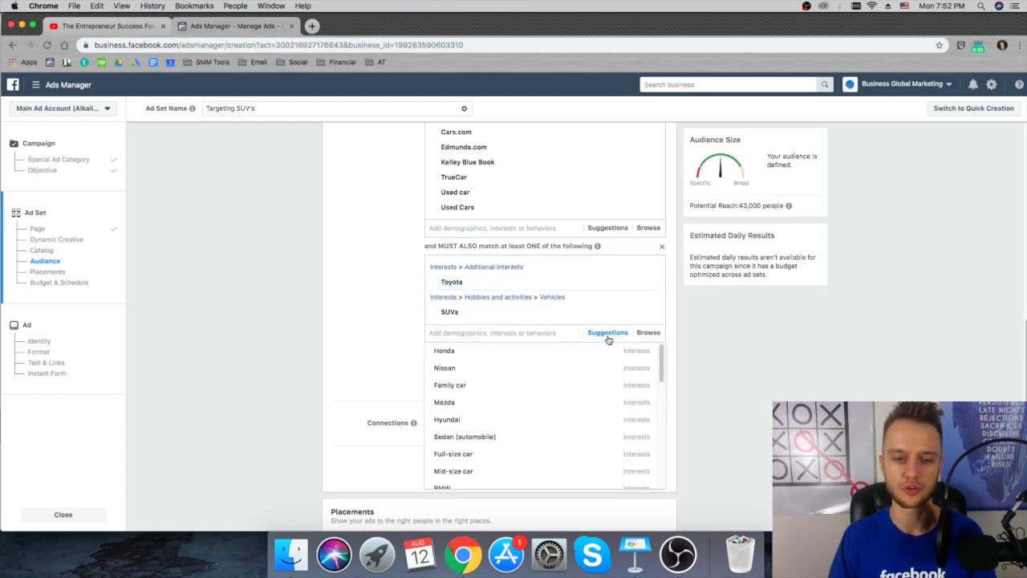
pyautogui.click(509, 333)
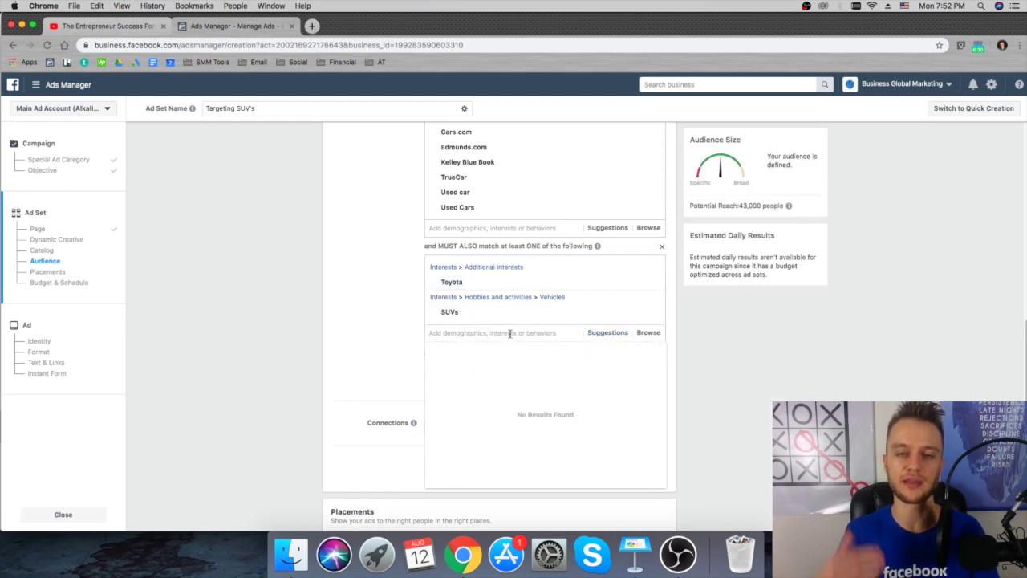
pyautogui.write('toyota yaris')
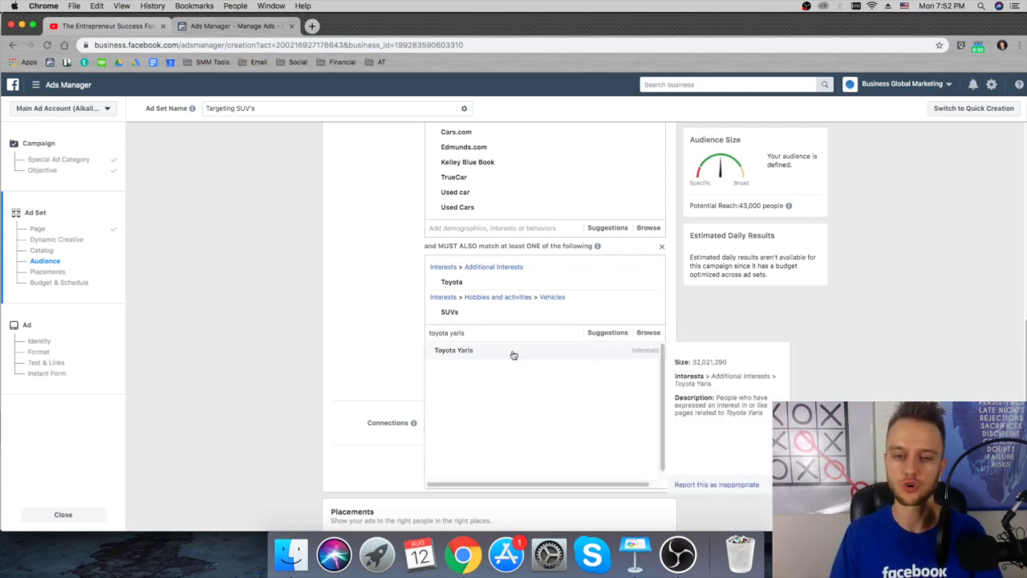
pyautogui.click(514, 355)
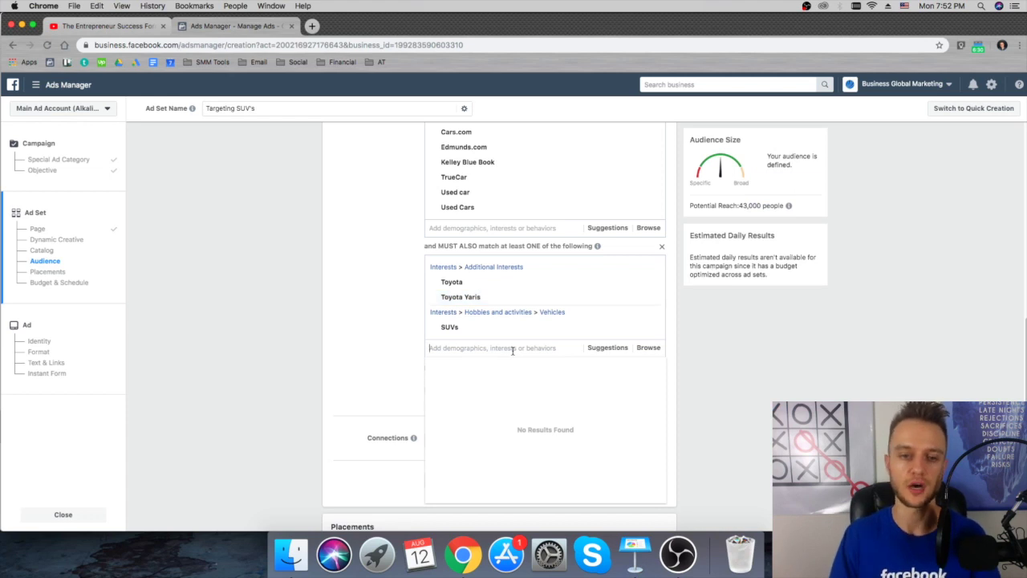
# Step: Remove the Toyota and Toyota Yaris interests from the must-also-match group
pyautogui.scroll(2, 411, 320)
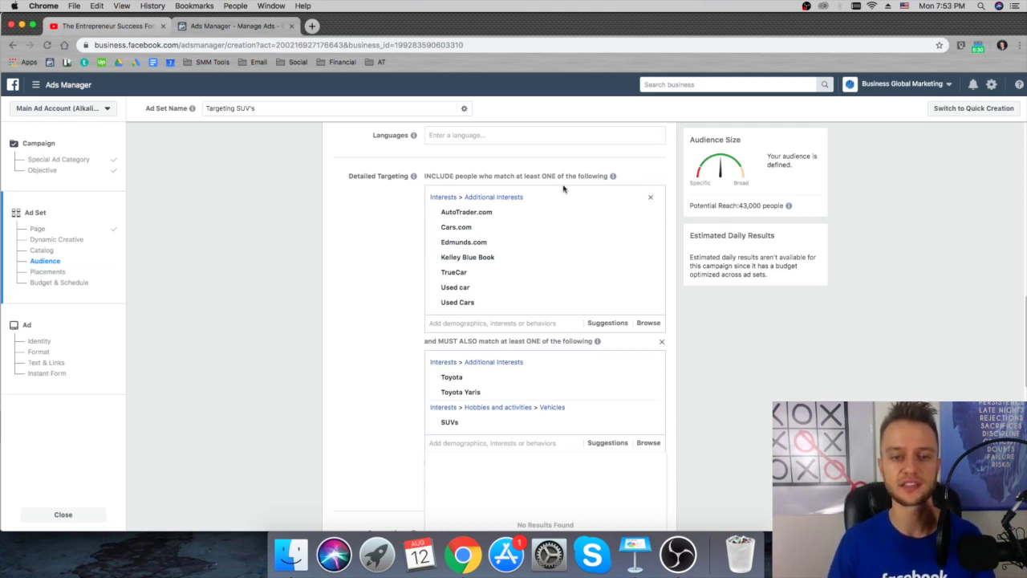
pyautogui.moveTo(649, 375)
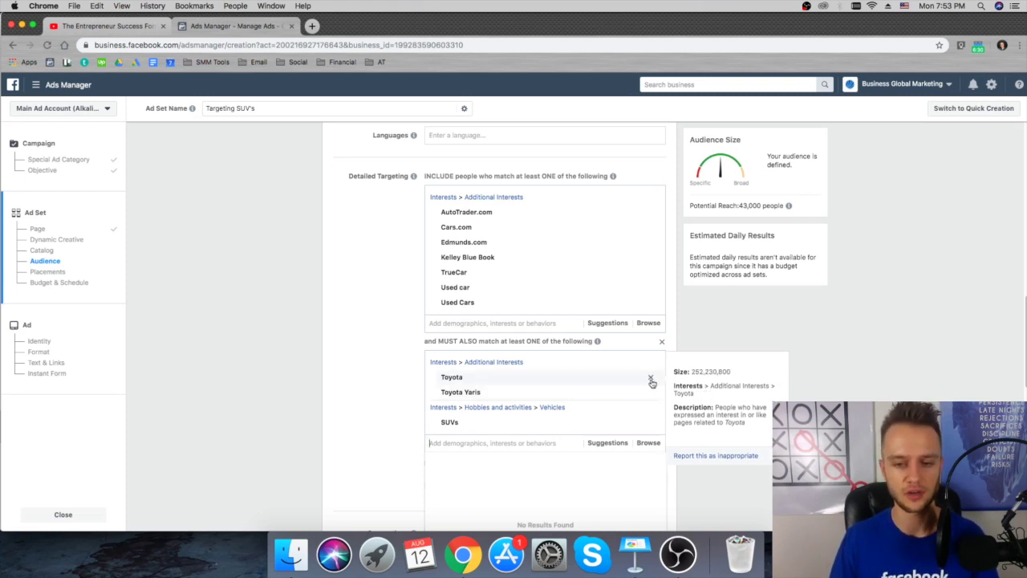
pyautogui.click(651, 377)
pyautogui.click(651, 377)
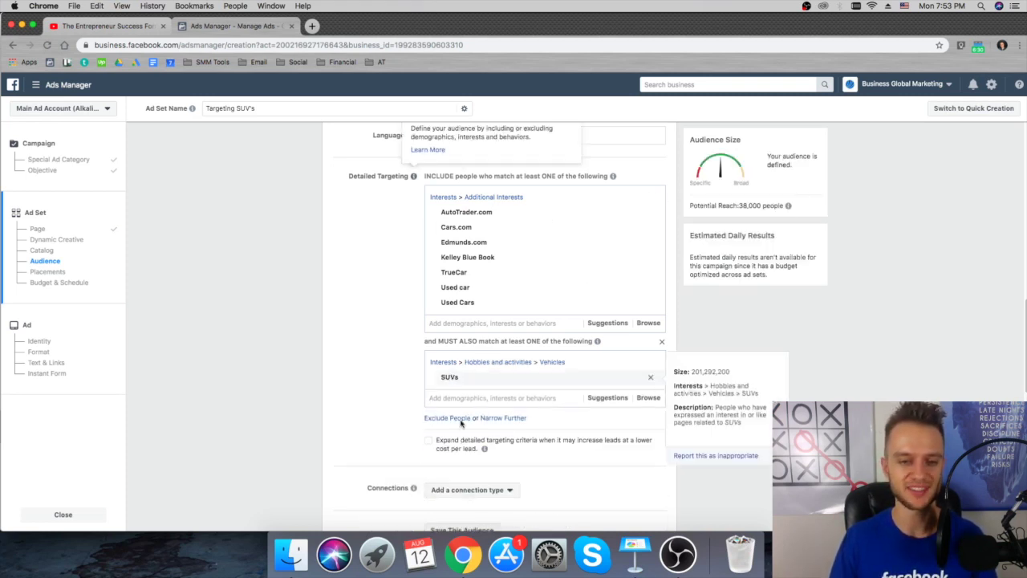
# Step: Review the interest suggestions for the SUVs group once more and close the list without adding any
pyautogui.click(606, 399)
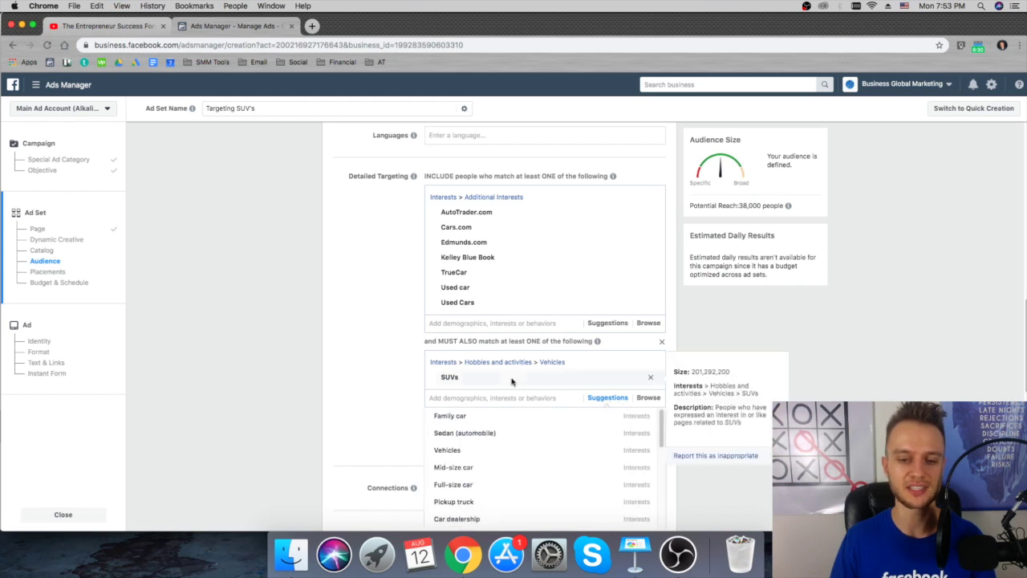
pyautogui.scroll(-3, 482, 401)
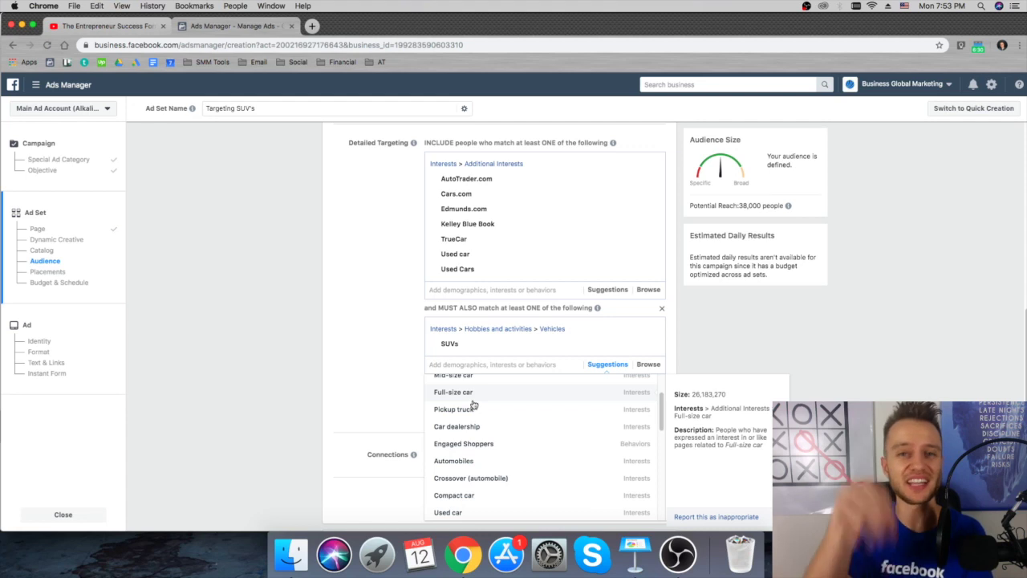
pyautogui.click(388, 382)
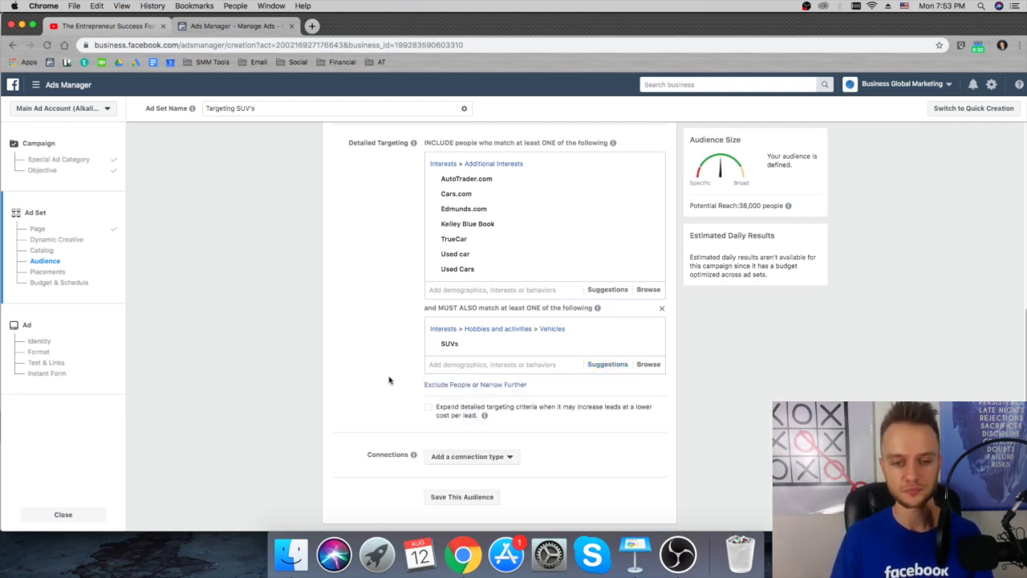
# Step: Turn on the expansion of detailed targeting criteria for lower-cost leads, check the potential reach, and turn it off again
pyautogui.scroll(-1, 449, 345)
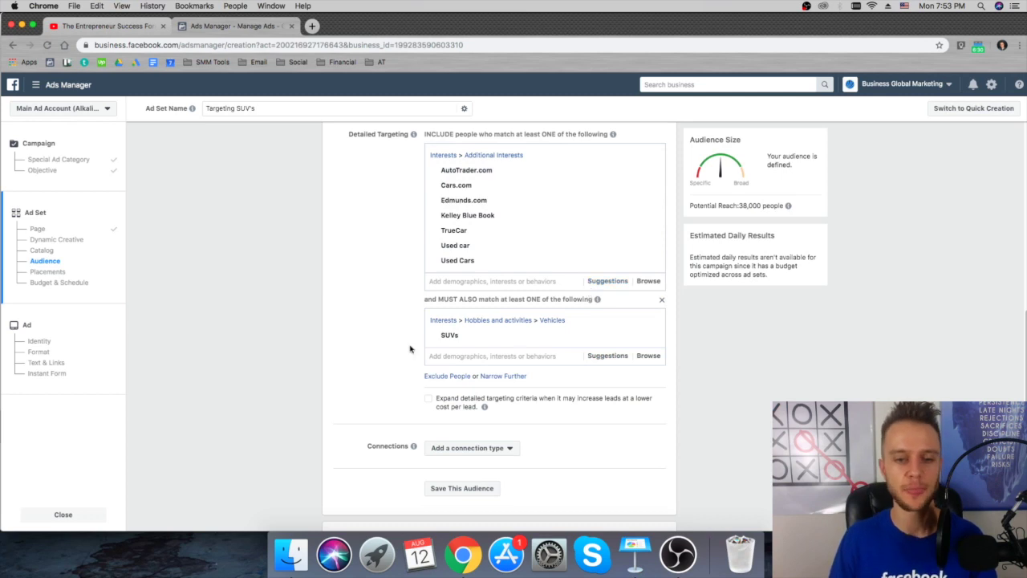
pyautogui.scroll(-1, 413, 349)
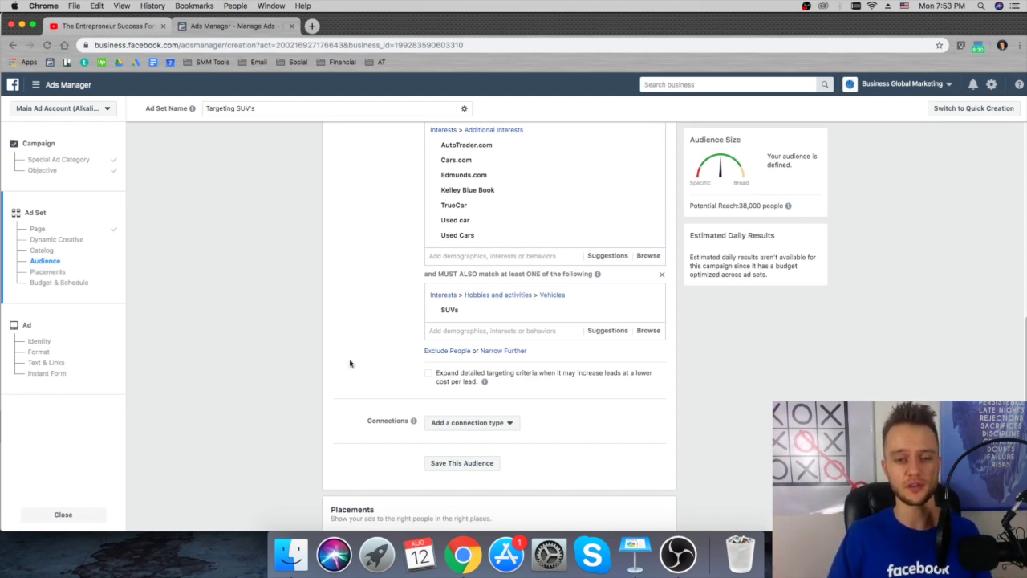
pyautogui.click(427, 374)
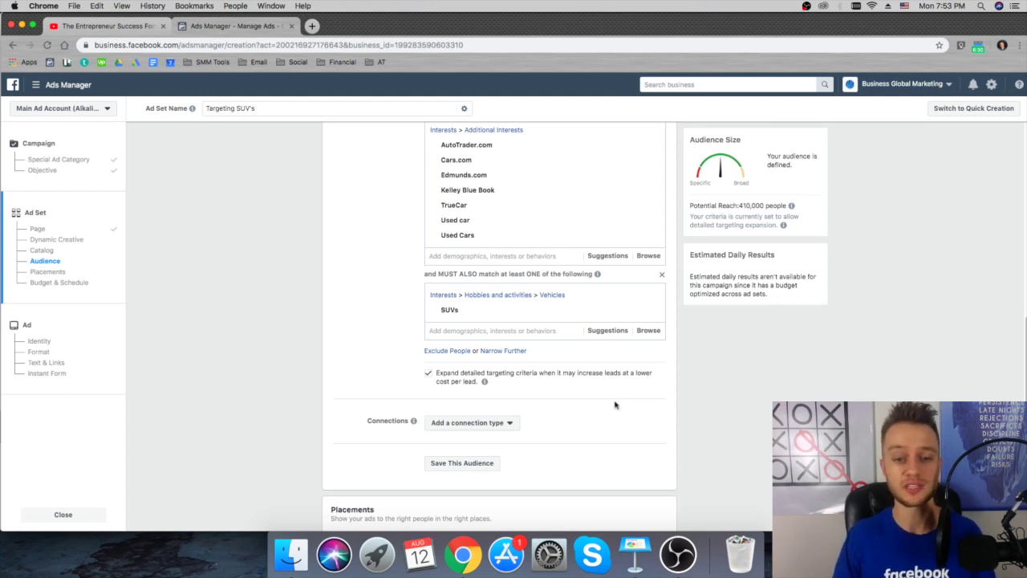
pyautogui.click(428, 373)
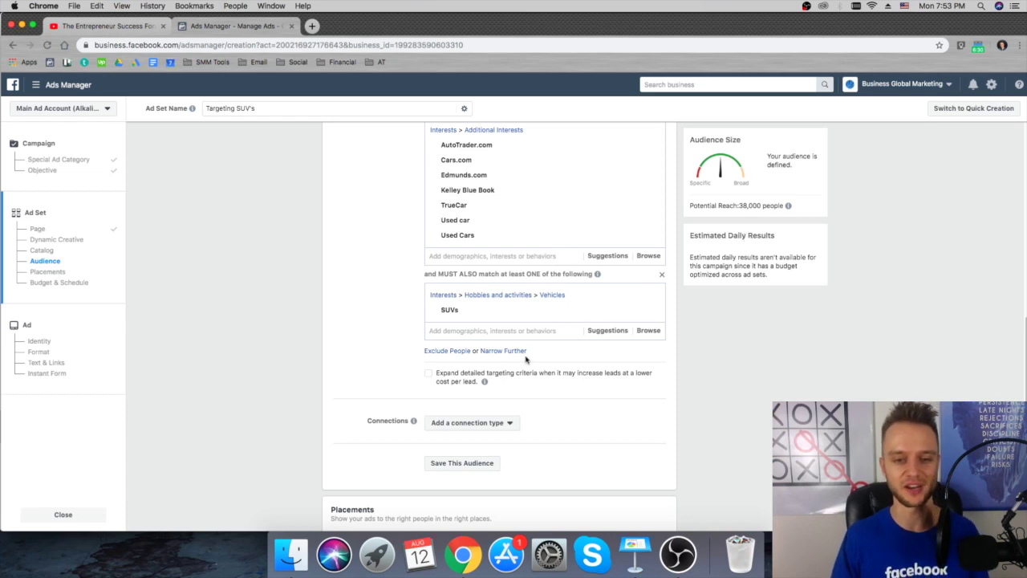
# Step: Examine the available connection types for Facebook Pages and apps, and close the list without choosing one
pyautogui.scroll(-1, 401, 376)
pyautogui.scroll(-5, 399, 376)
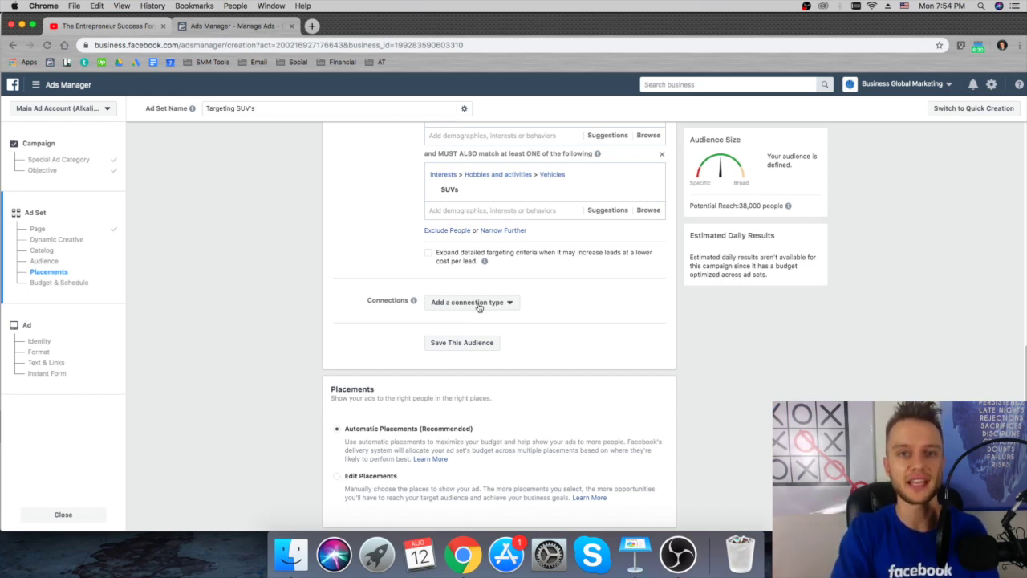
pyautogui.click(479, 305)
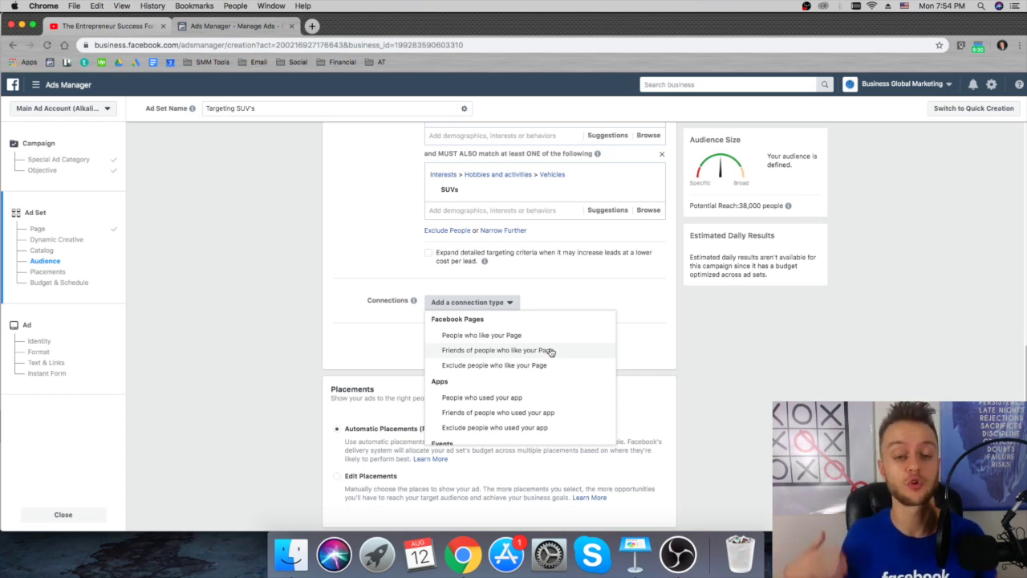
pyautogui.click(656, 300)
# Step: Switch the ad set to manually edited placements, limit devices to Mobile, and exclude the Instagram platform
pyautogui.scroll(-2, 642, 329)
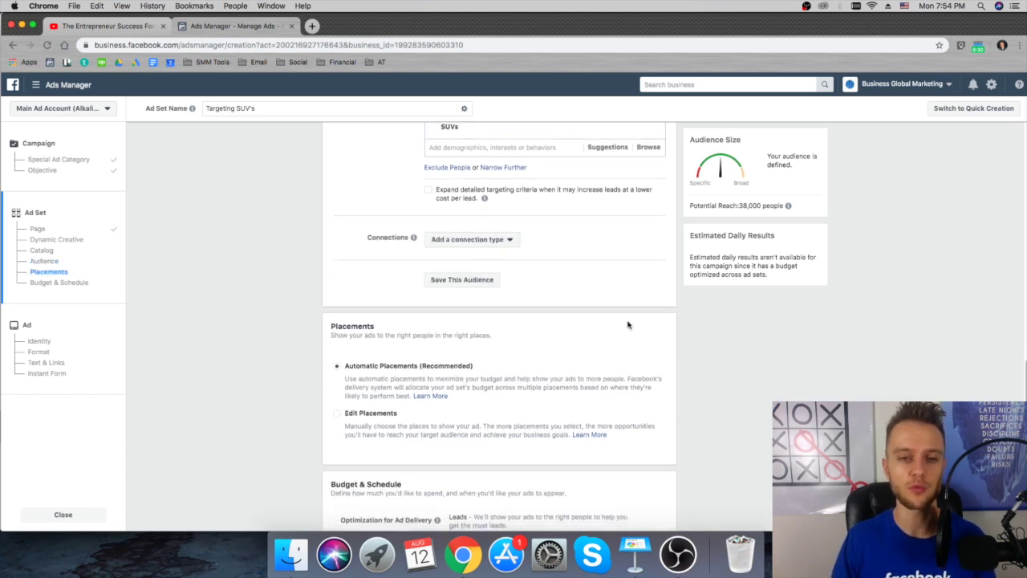
pyautogui.scroll(-3, 606, 310)
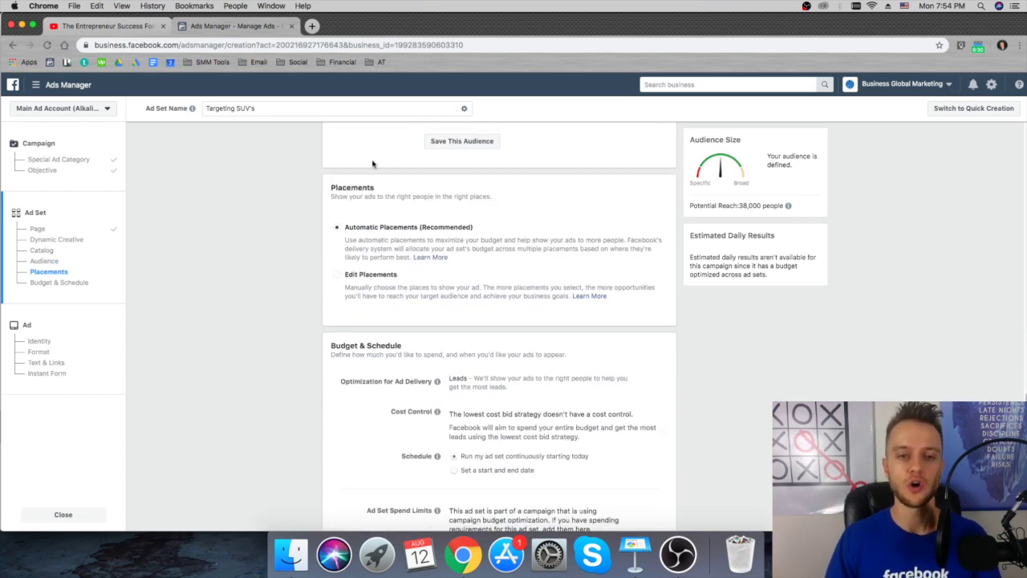
pyautogui.click(336, 278)
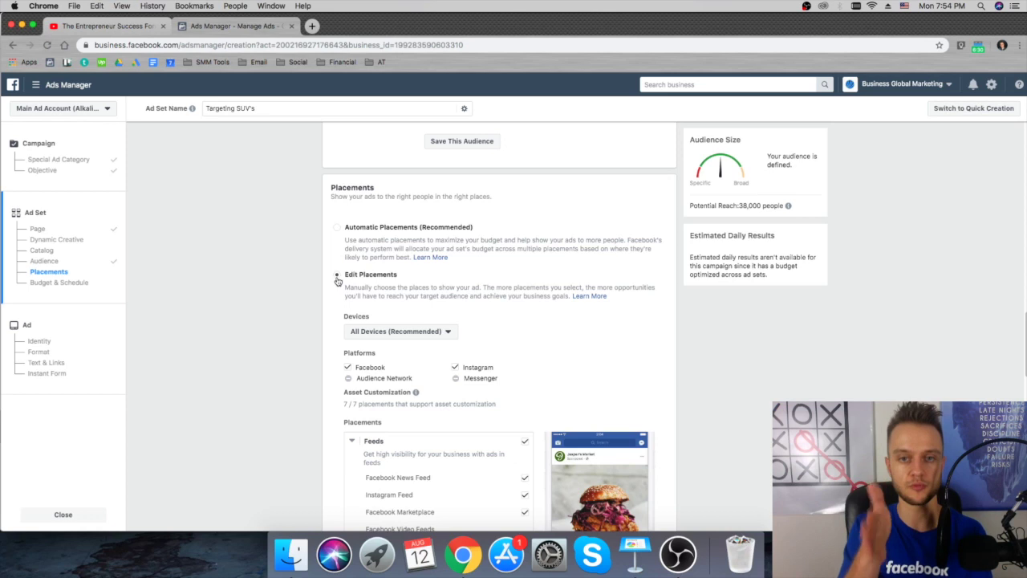
pyautogui.scroll(-2, 322, 272)
pyautogui.scroll(-1, 305, 265)
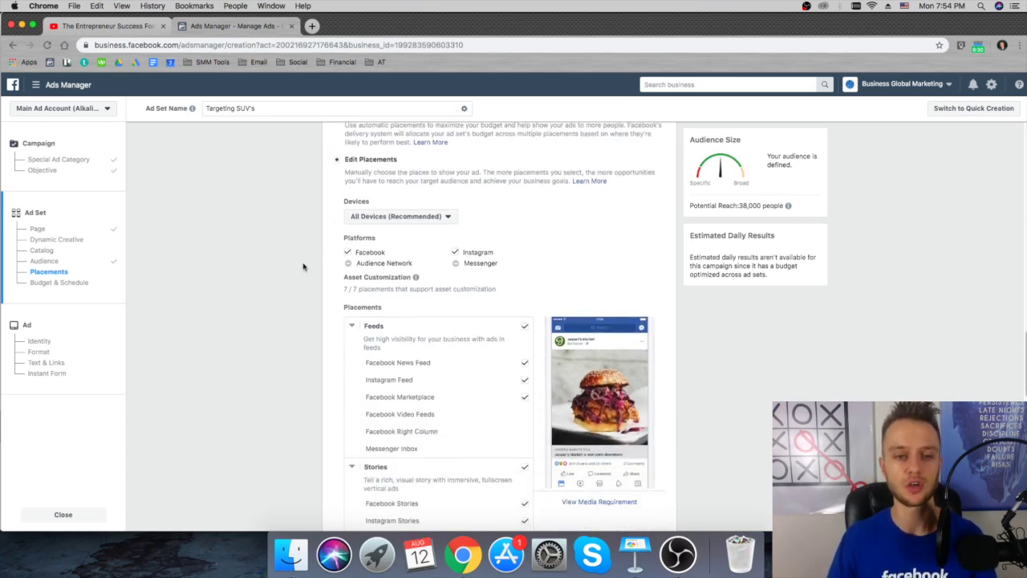
pyautogui.click(387, 216)
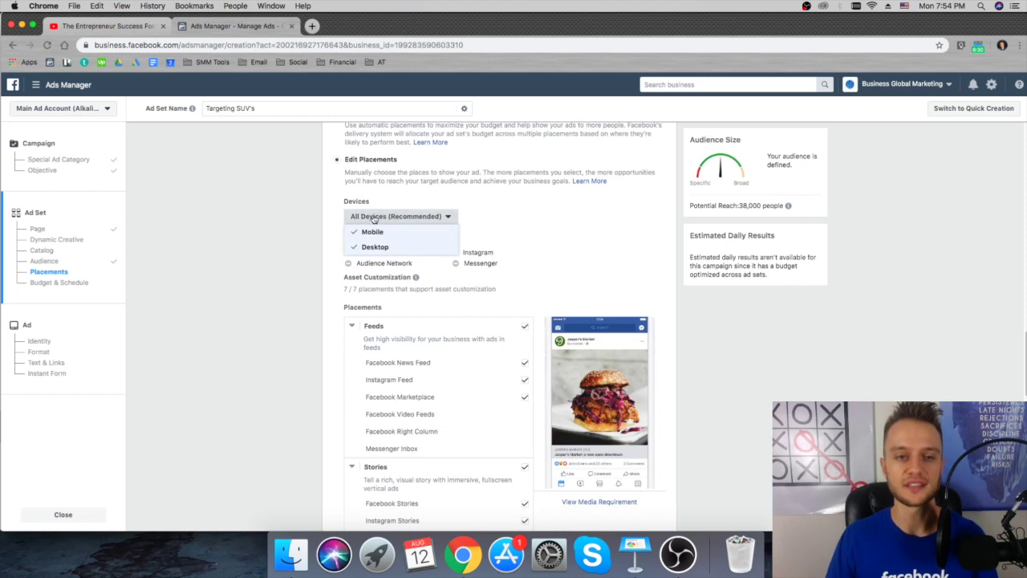
pyautogui.click(364, 249)
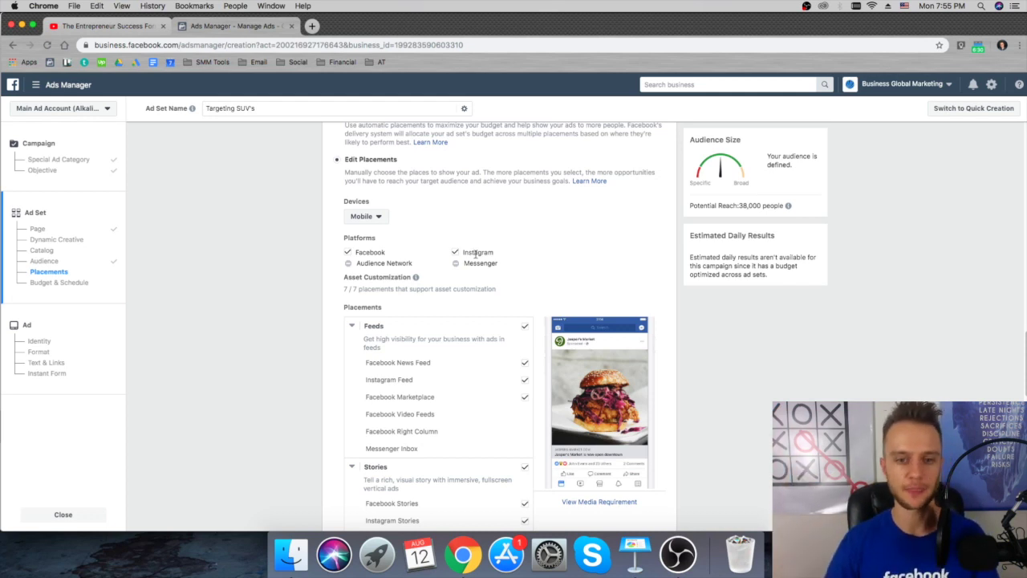
pyautogui.click(457, 253)
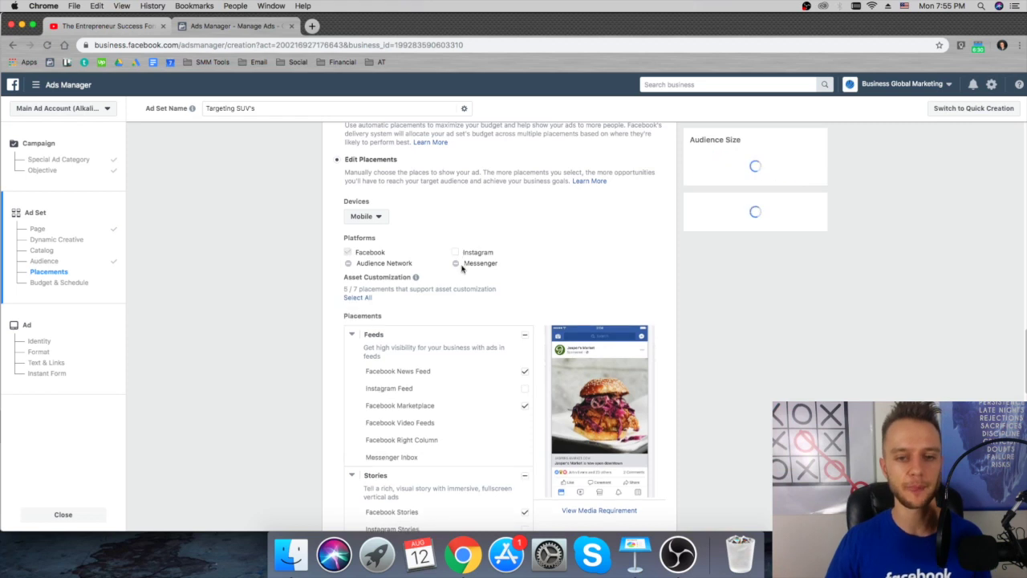
# Step: Exclude the Facebook Stories, In-Stream and In-Article placements from the ad set
pyautogui.scroll(-5, 507, 270)
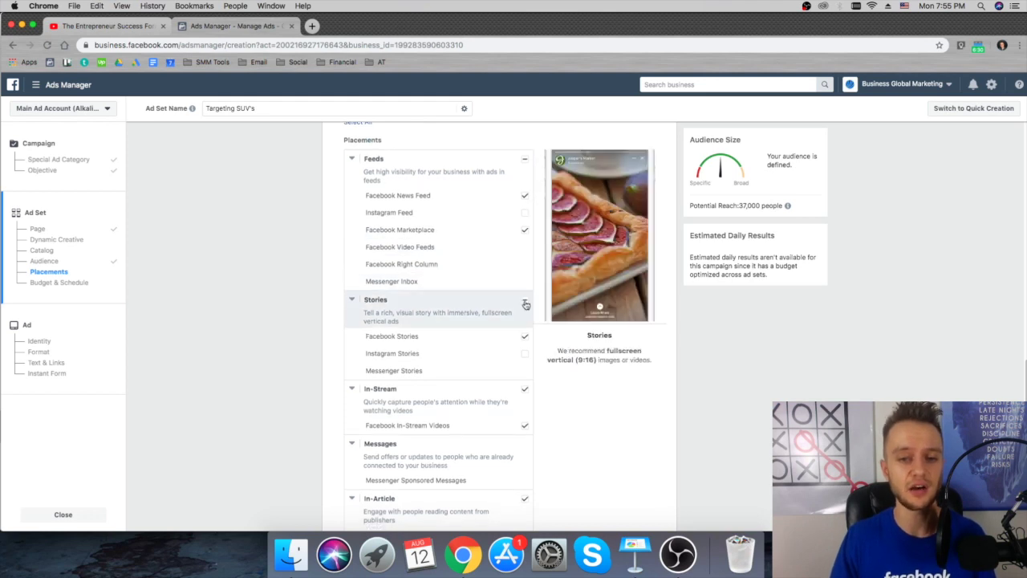
pyautogui.click(526, 337)
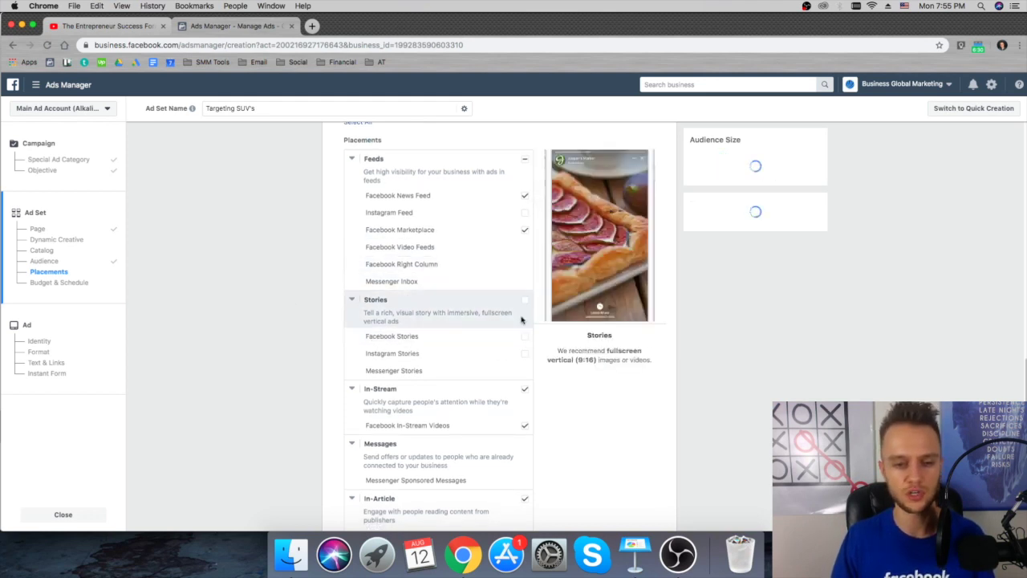
pyautogui.scroll(-2, 502, 323)
pyautogui.scroll(-1, 522, 344)
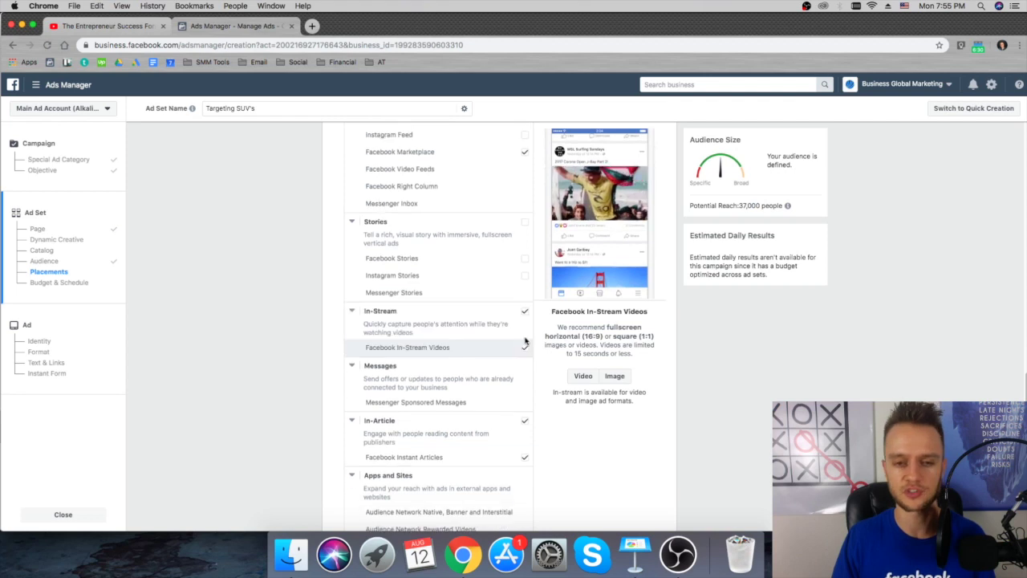
pyautogui.click(524, 314)
pyautogui.scroll(-1, 539, 369)
pyautogui.click(492, 403)
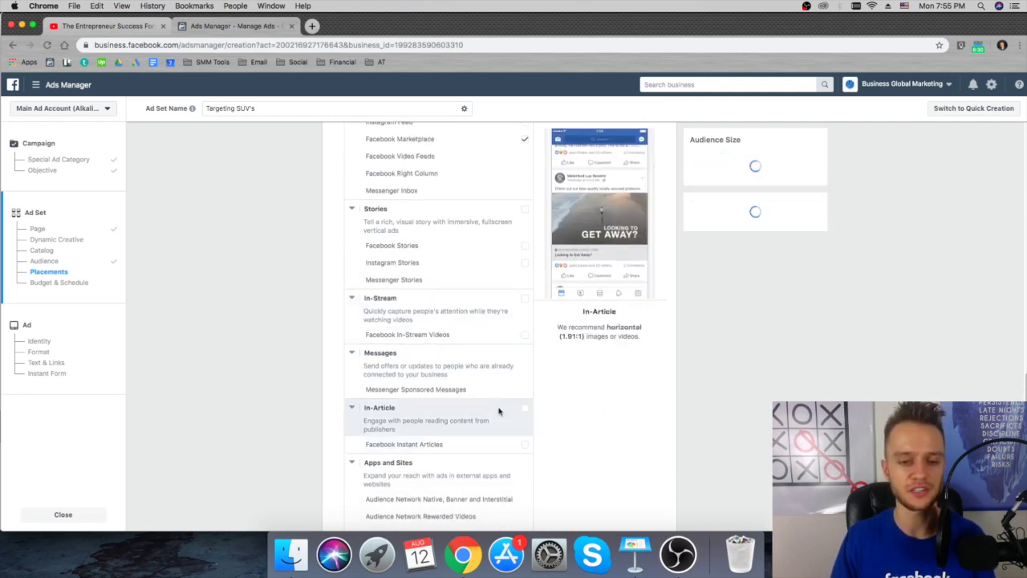
pyautogui.scroll(3, 496, 398)
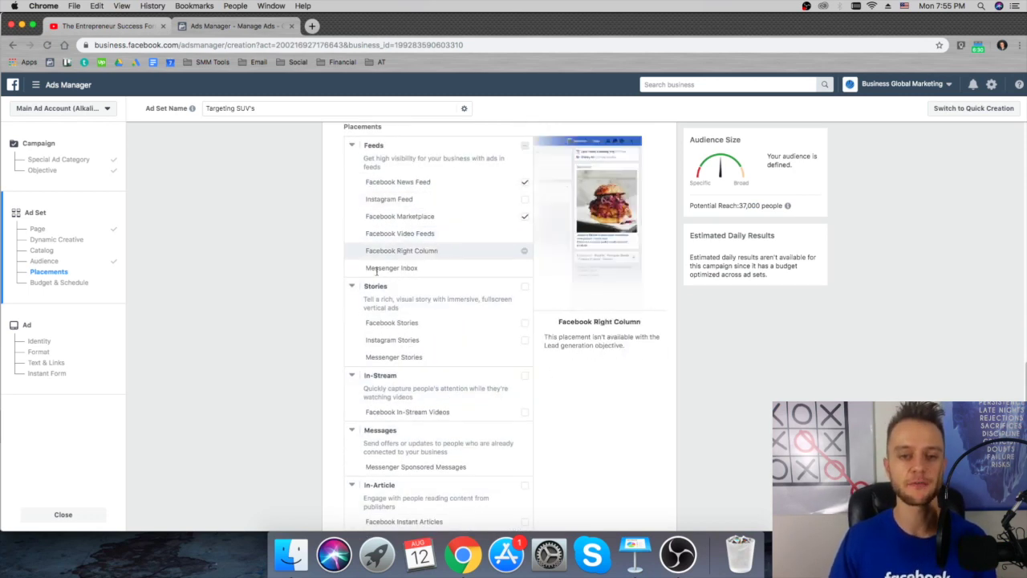
# Step: Keep the default mobile device, budget and schedule settings of the ad set and continue to the ad setup
pyautogui.scroll(-10, 376, 271)
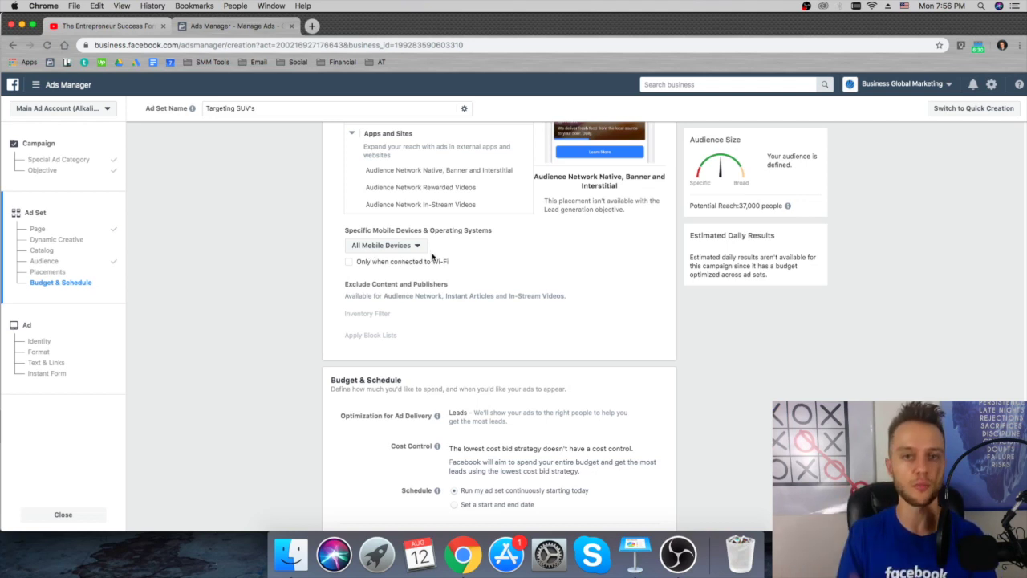
pyautogui.scroll(-3, 502, 291)
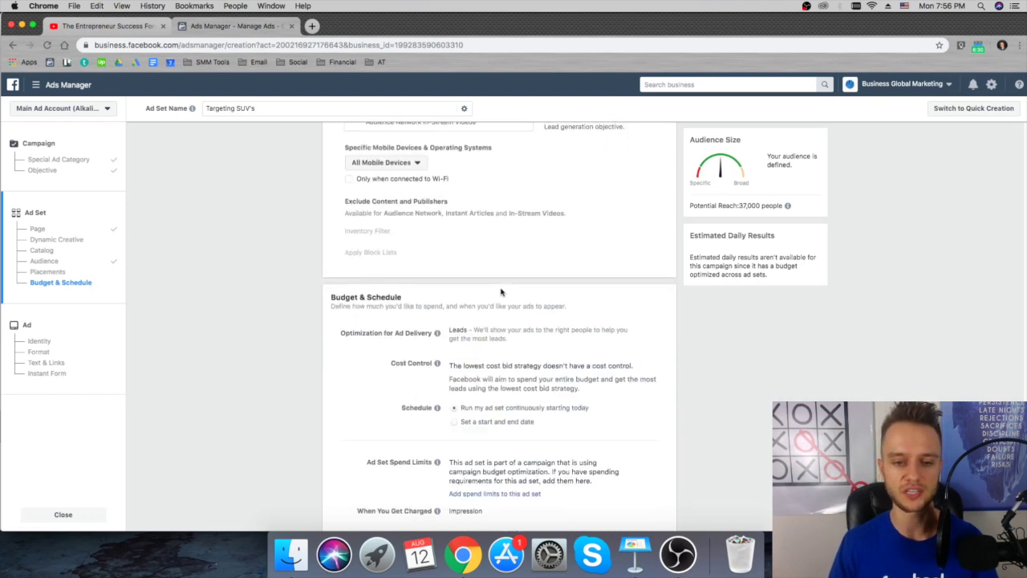
pyautogui.scroll(-3, 370, 361)
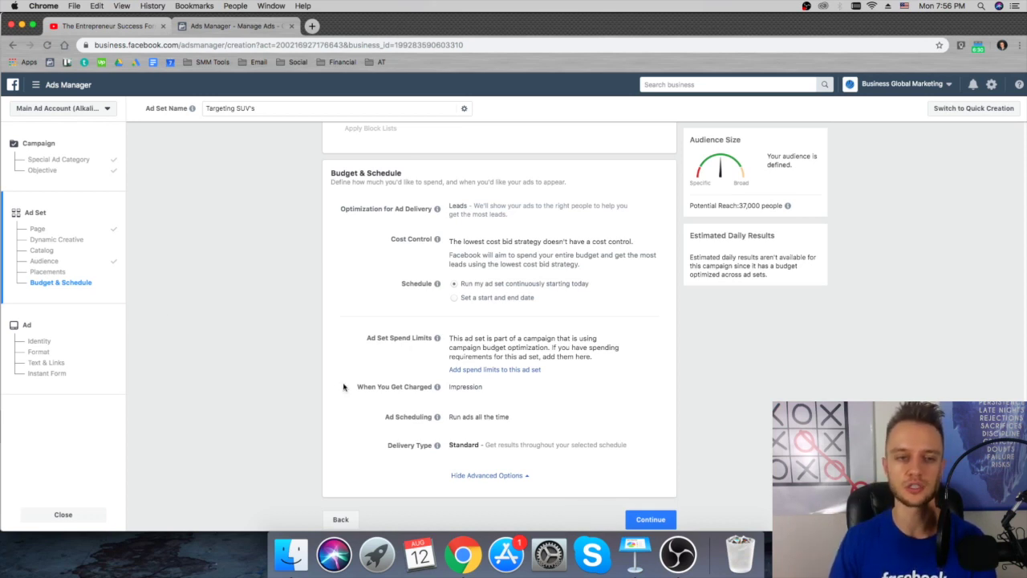
pyautogui.click(674, 522)
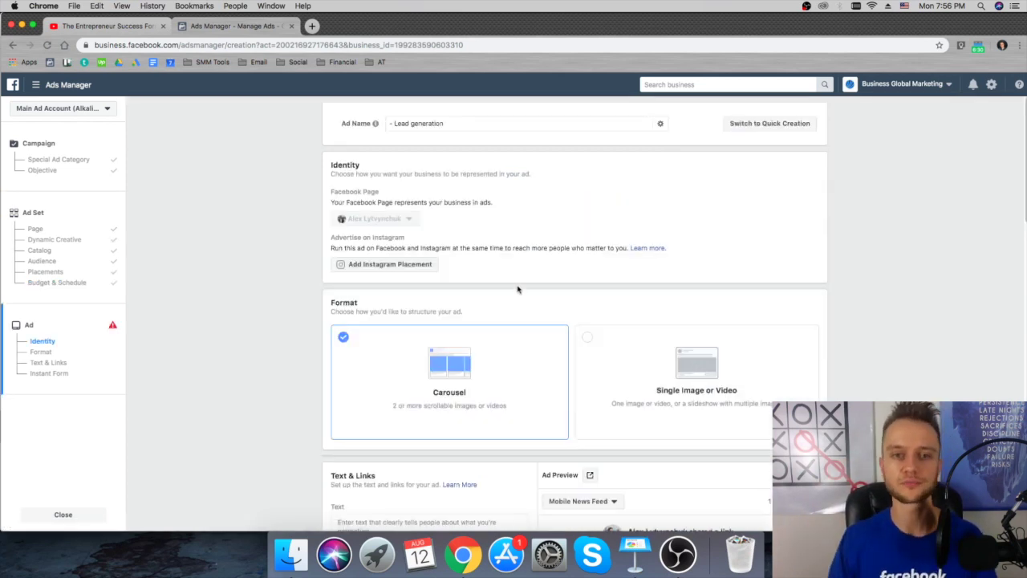
# Step: Name the ad "$400 Off Down Payment"
pyautogui.doubleClick(443, 122)
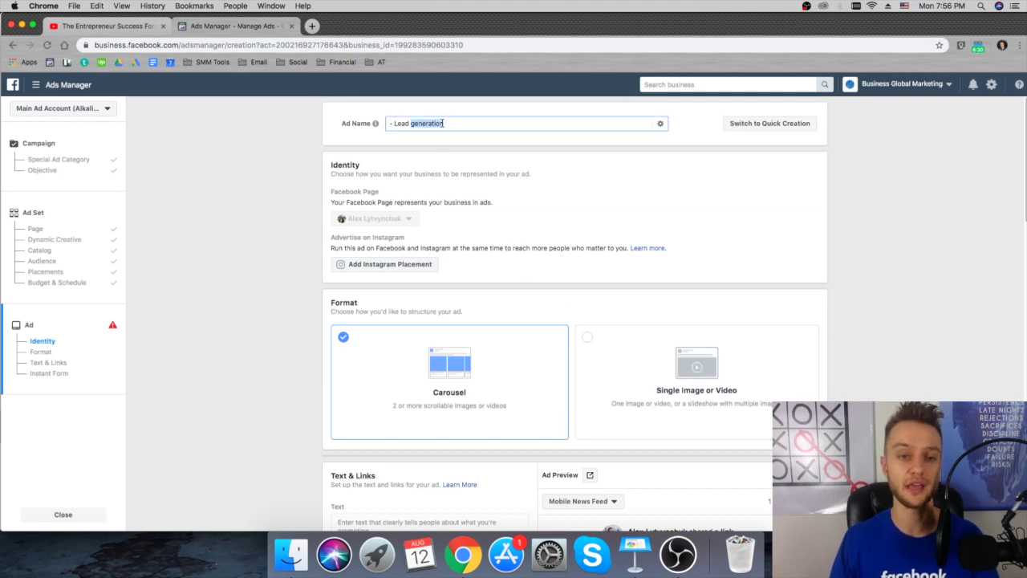
pyautogui.tripleClick(443, 123)
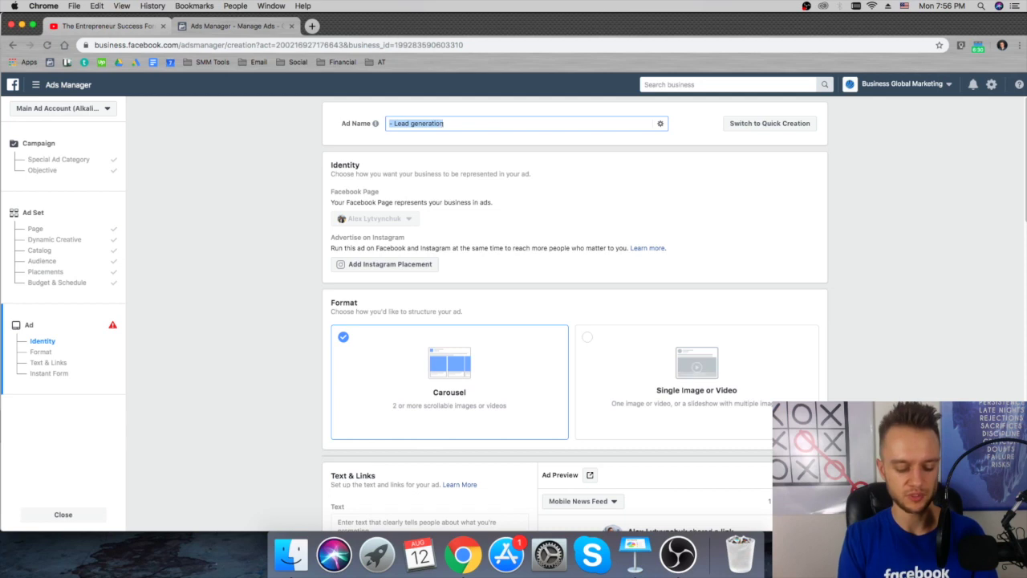
pyautogui.write('S')
pyautogui.write('400 Of')
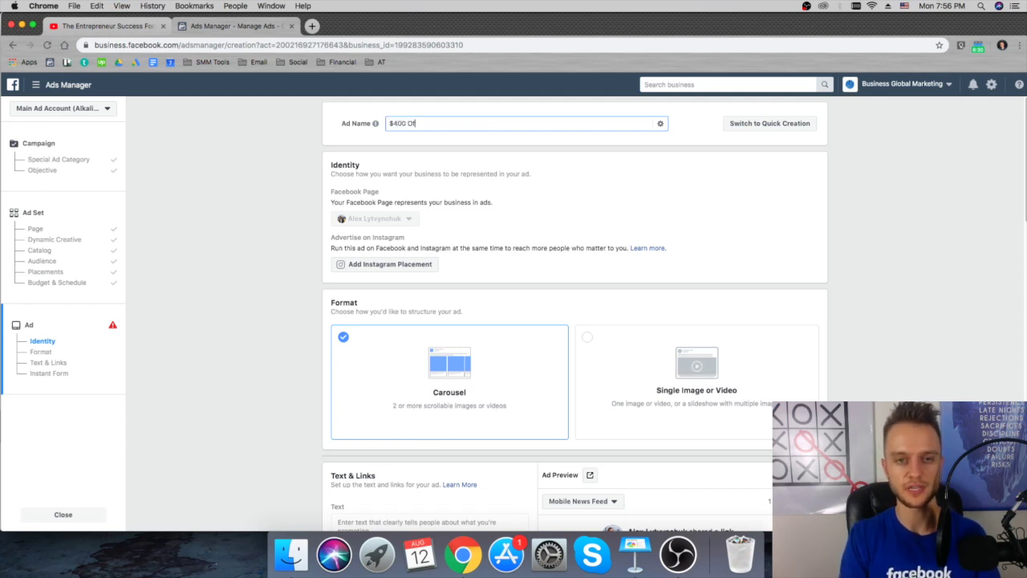
pyautogui.write('f Down')
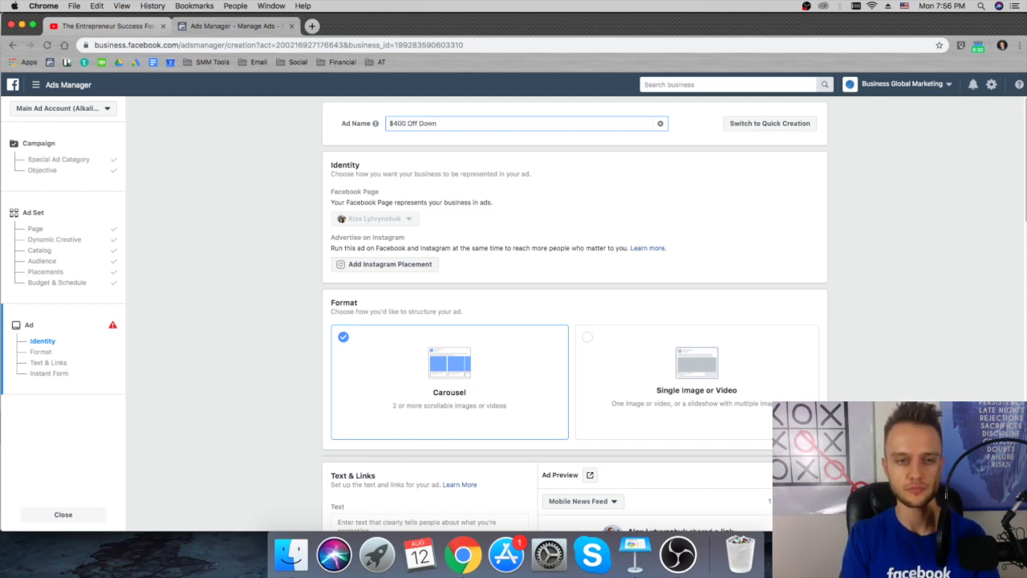
pyautogui.write(' Dayment')
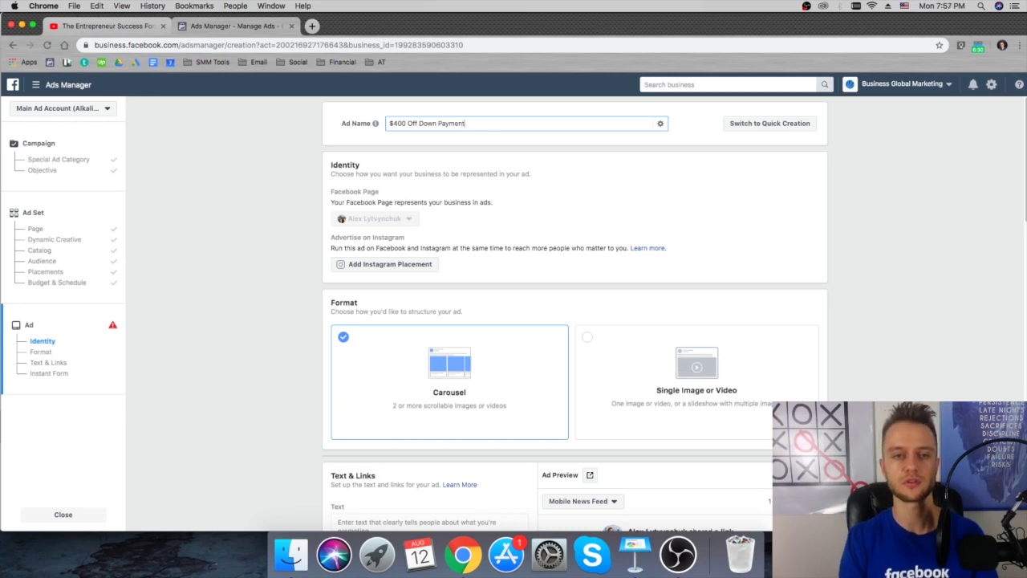
pyautogui.click(432, 128)
# Step: Set the ad format to Single Image or Video
pyautogui.scroll(-1, 434, 199)
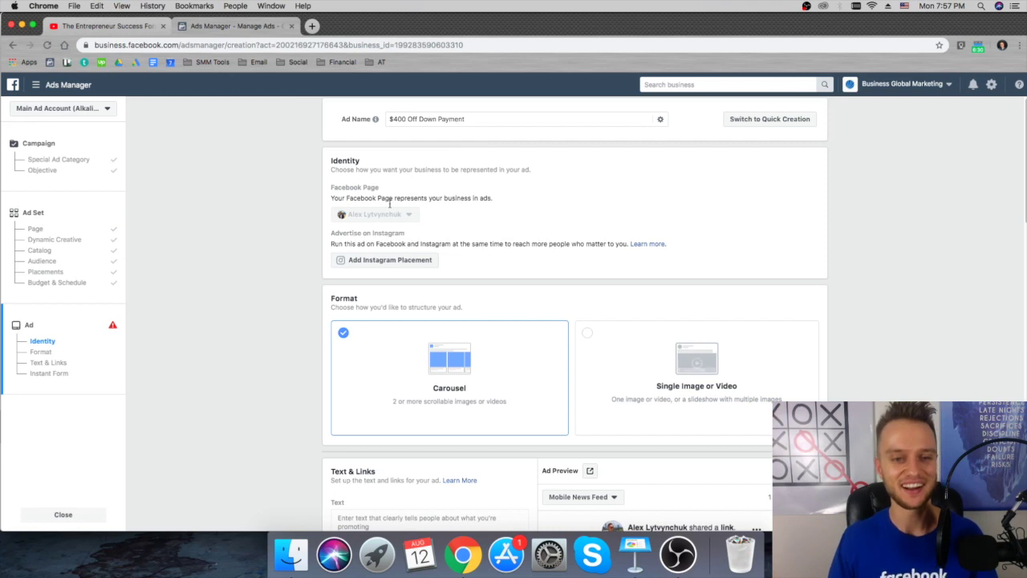
pyautogui.scroll(-1, 417, 233)
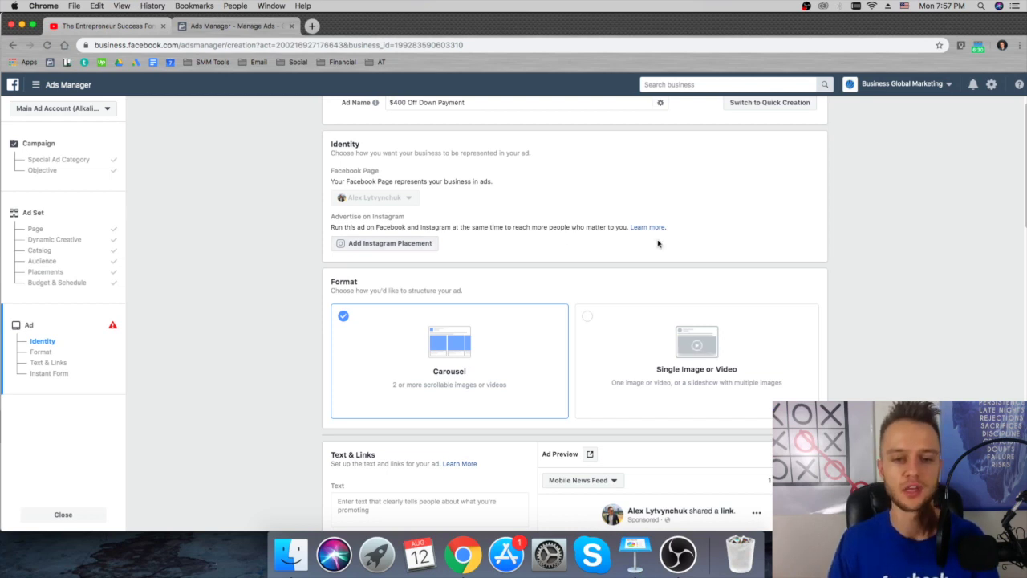
pyautogui.scroll(-1, 658, 243)
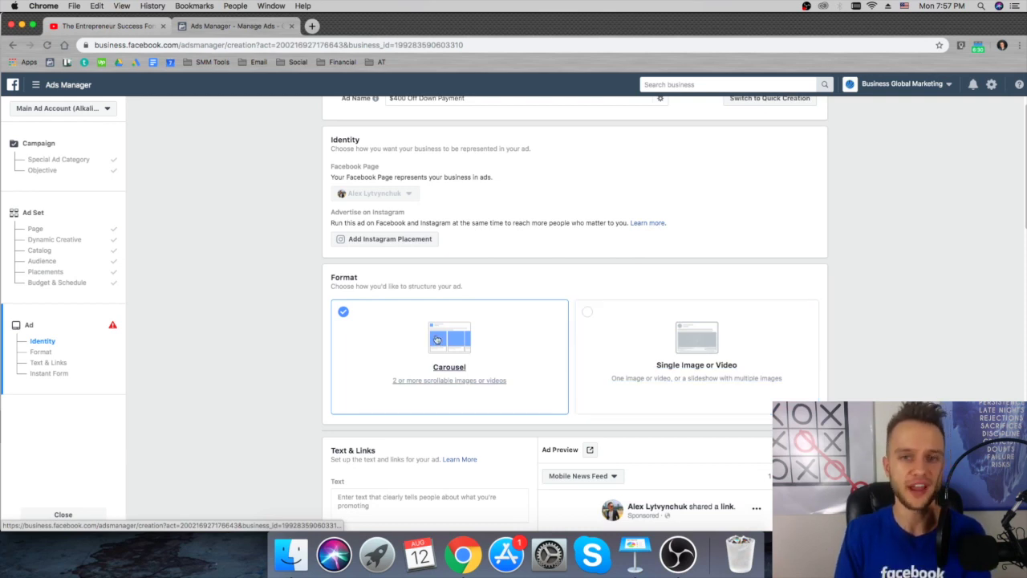
pyautogui.click(656, 345)
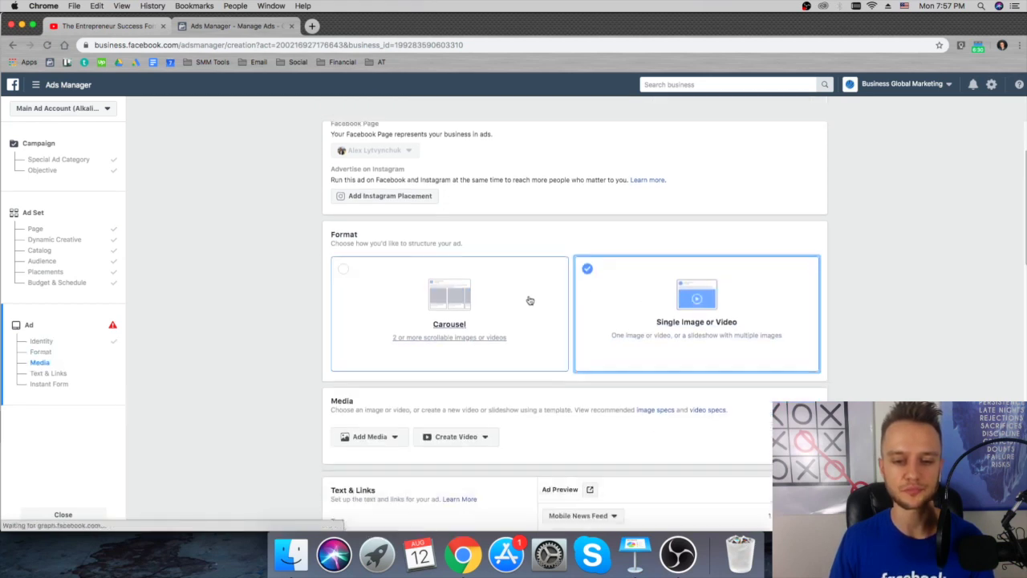
# Step: Replace the ad's image with the red car picture maxresdefault from the account's image assets
pyautogui.scroll(-3, 537, 296)
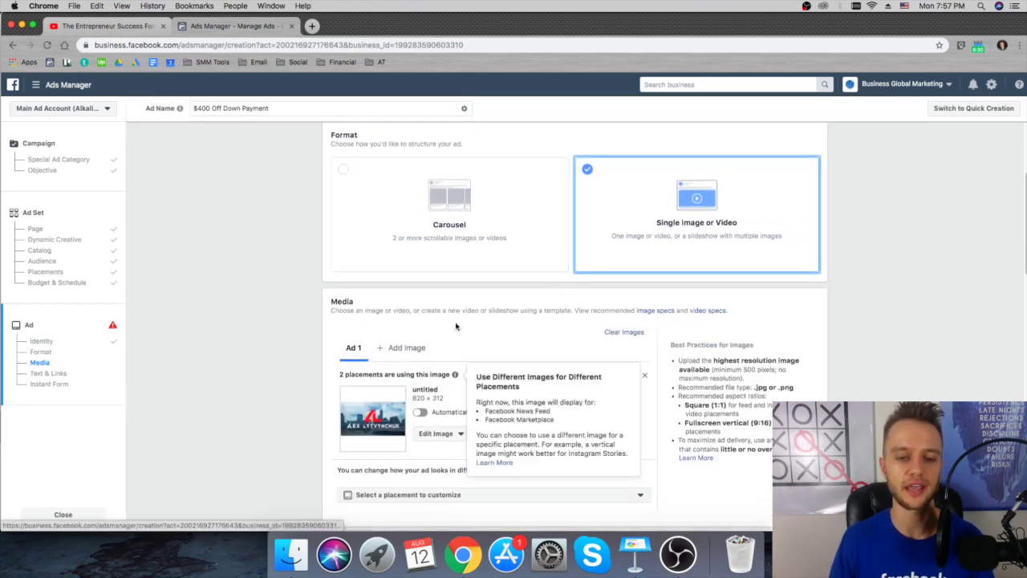
pyautogui.scroll(-2, 291, 353)
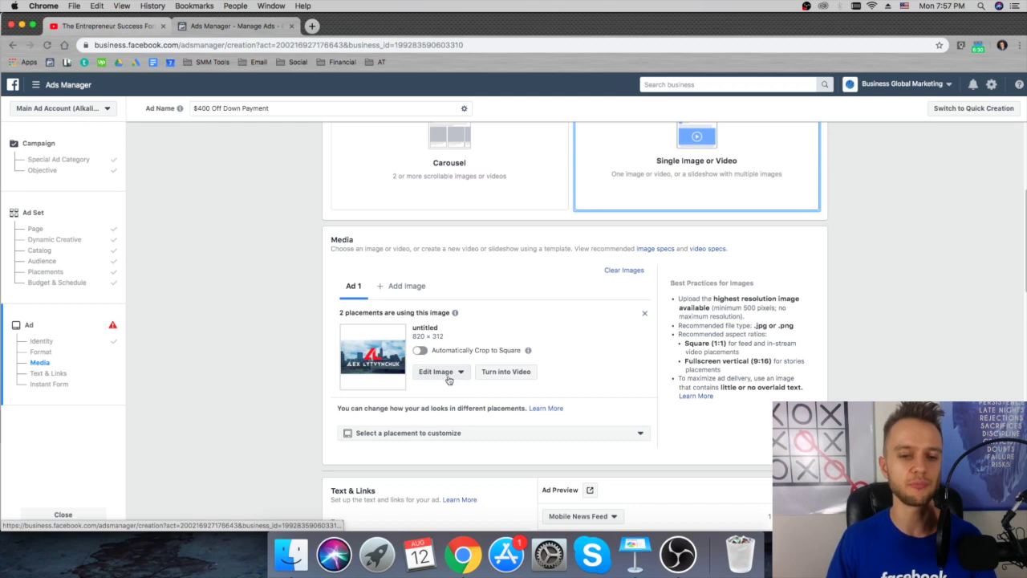
pyautogui.click(441, 373)
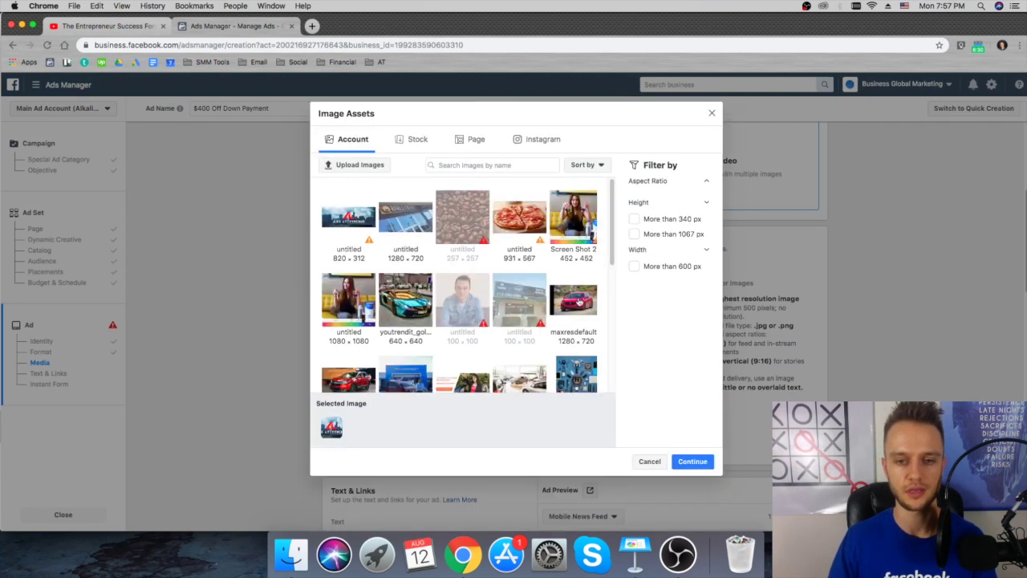
pyautogui.click(577, 302)
pyautogui.click(690, 461)
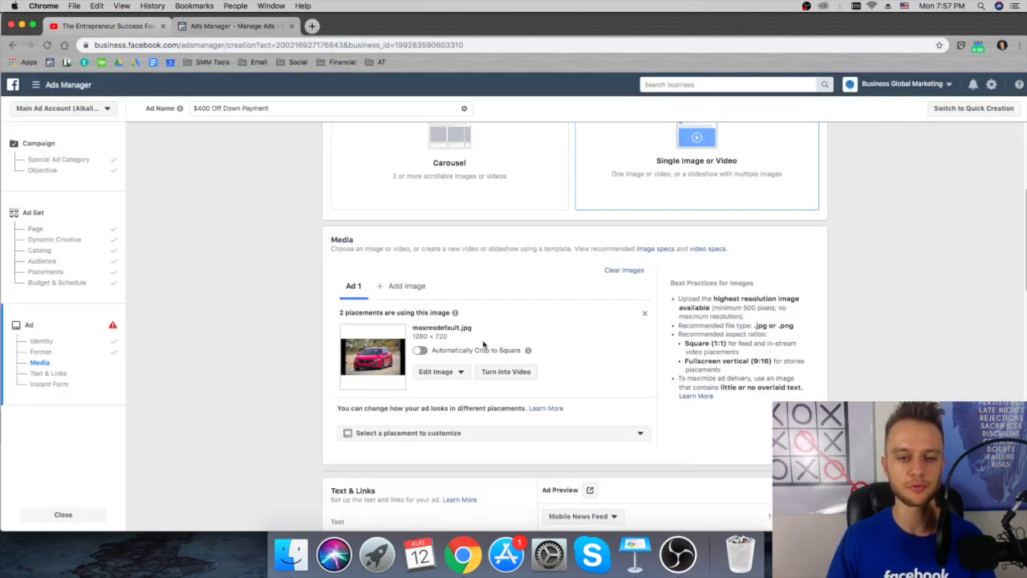
# Step: Switch to Keynote to look at the $400 coupon ad example slide, and return to the ad setup in Chrome
pyautogui.scroll(-5, 513, 329)
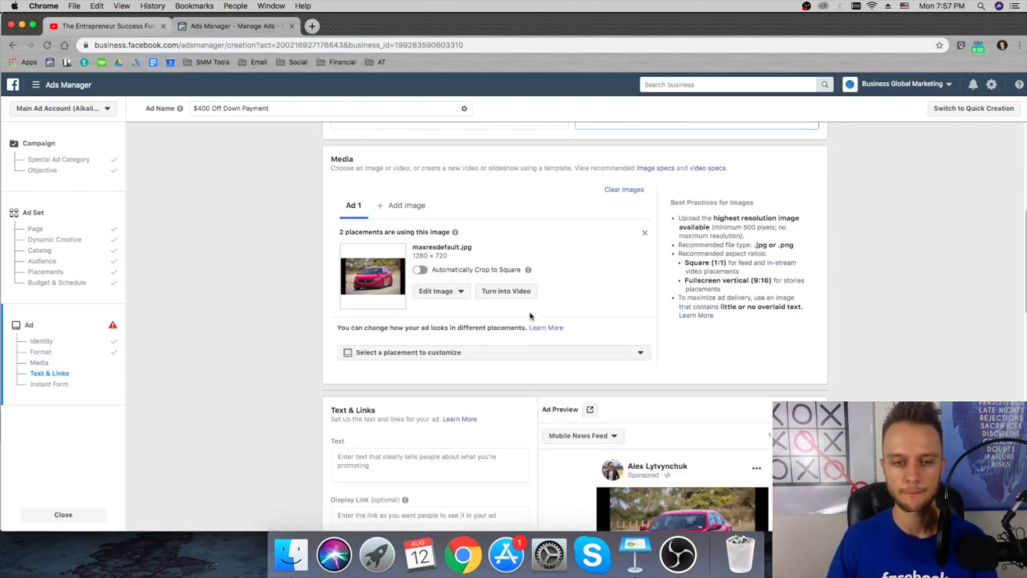
pyautogui.scroll(-1, 476, 311)
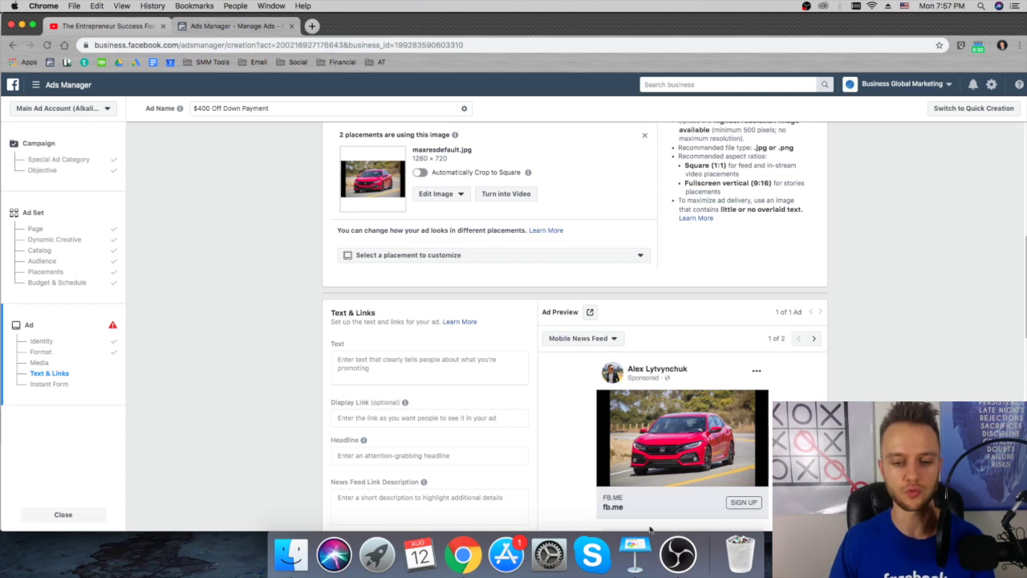
pyautogui.click(634, 554)
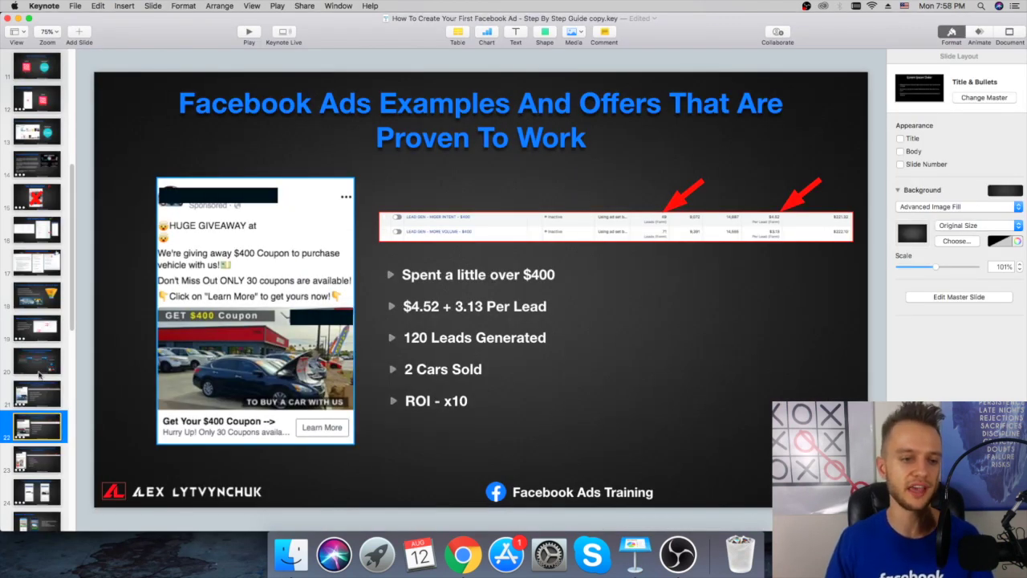
pyautogui.click(463, 552)
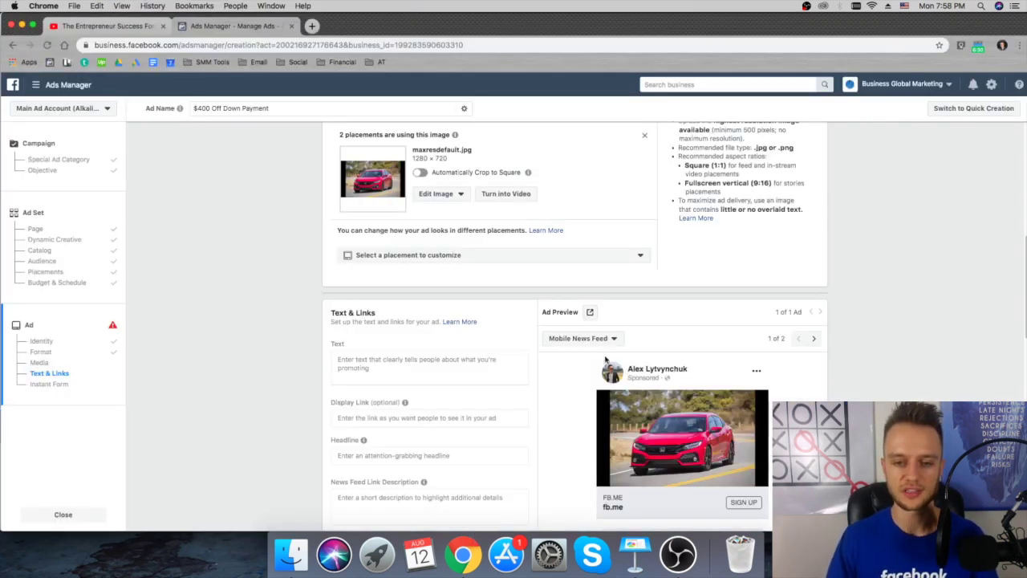
pyautogui.scroll(-2, 388, 334)
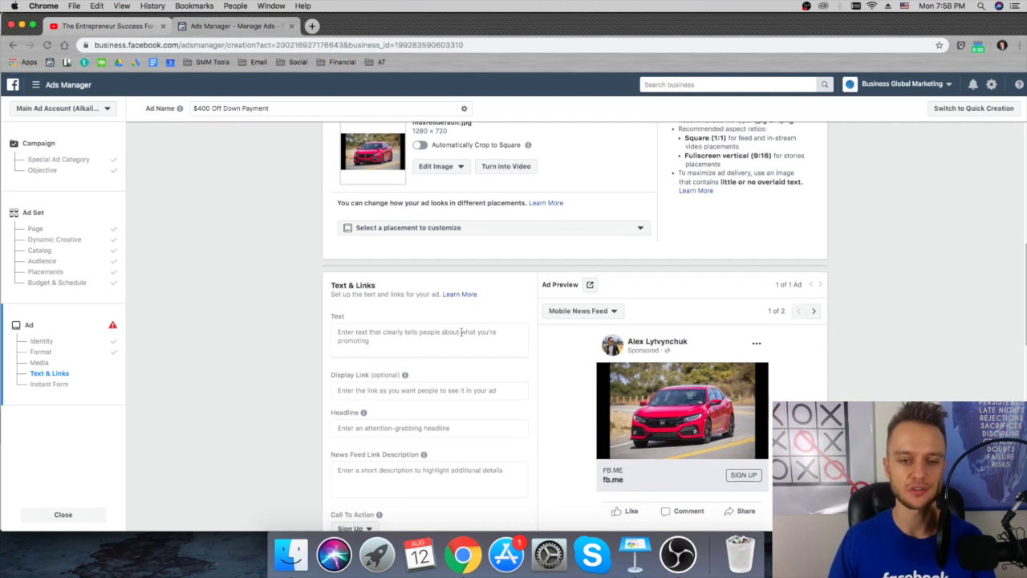
pyautogui.scroll(-2, 381, 312)
pyautogui.click(379, 313)
pyautogui.write('Creating Your First Ad - Ad Set Level')
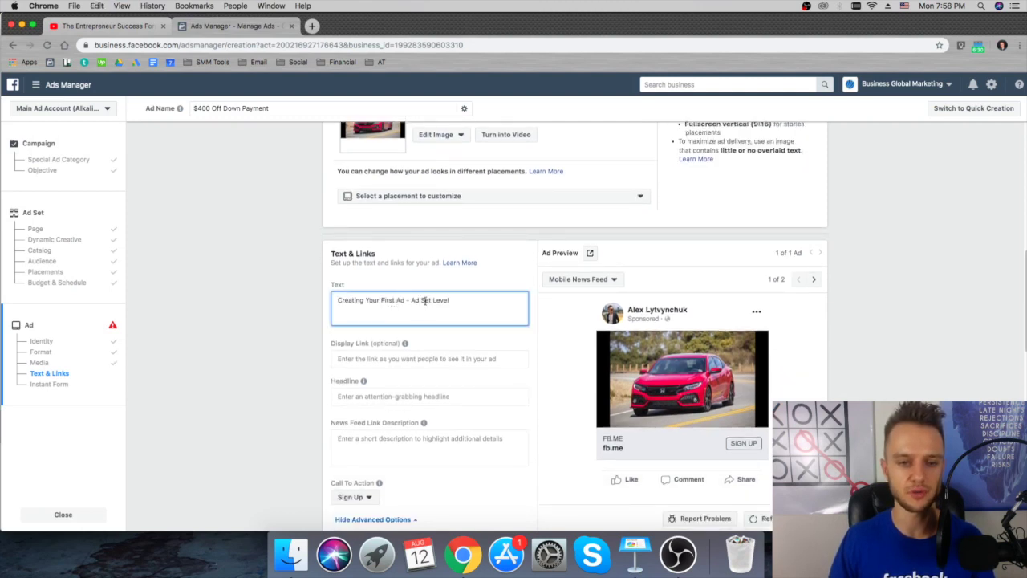
pyautogui.tripleClick(423, 300)
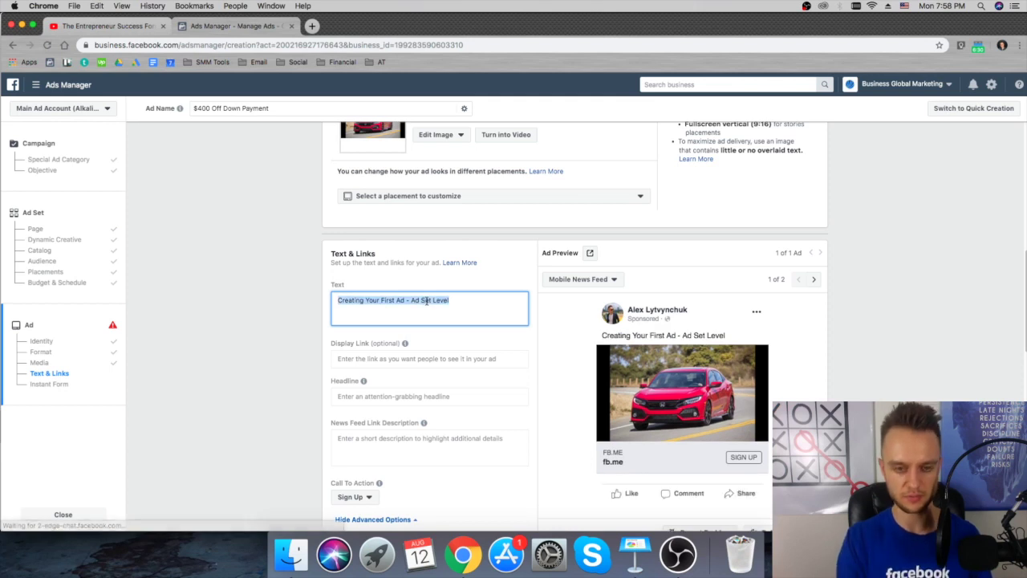
pyautogui.press('BackSpace')
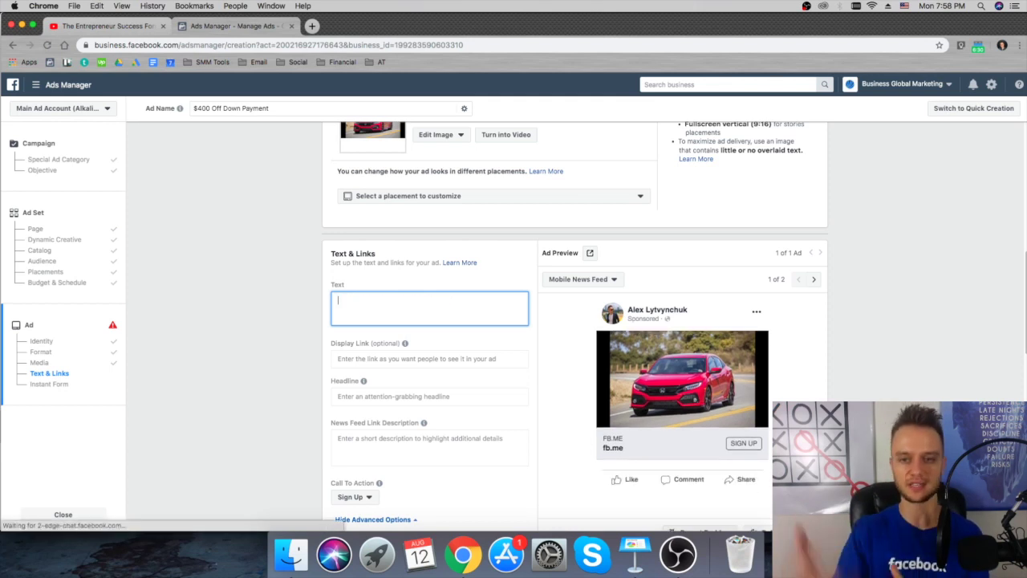
# Step: Enter the ad text "Limited Time Offer at [Your Dealership Name Here]🚘 Get $500 Off Down Payment With Qualified Application! Most Credit Types Accepted!"
pyautogui.click(419, 297)
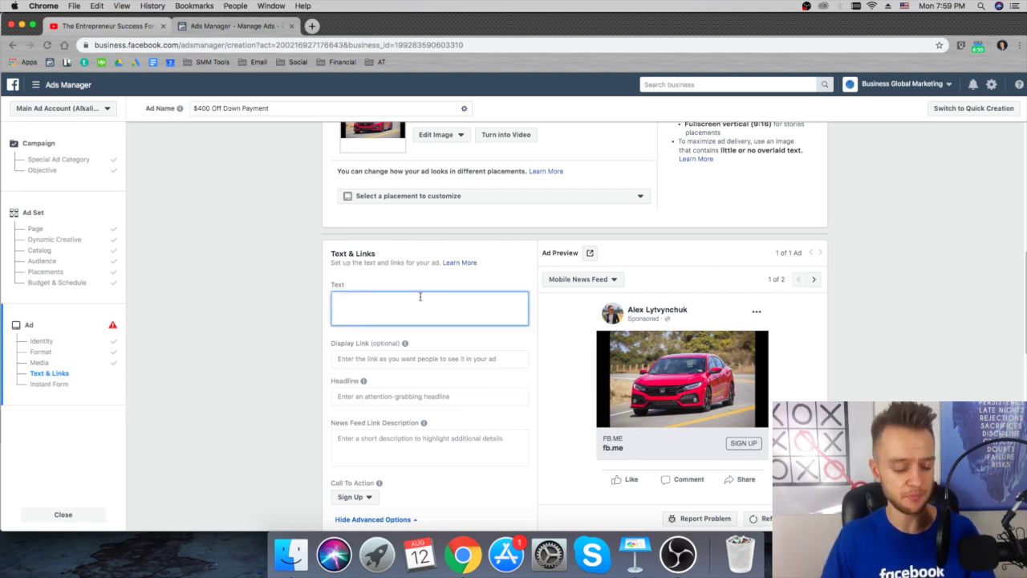
pyautogui.write('Limited Time Offer at {Your Dealership Name Here}🚘 Get $500 Off Down Payment With Qualified Application! Most Credit Types Accepted!')
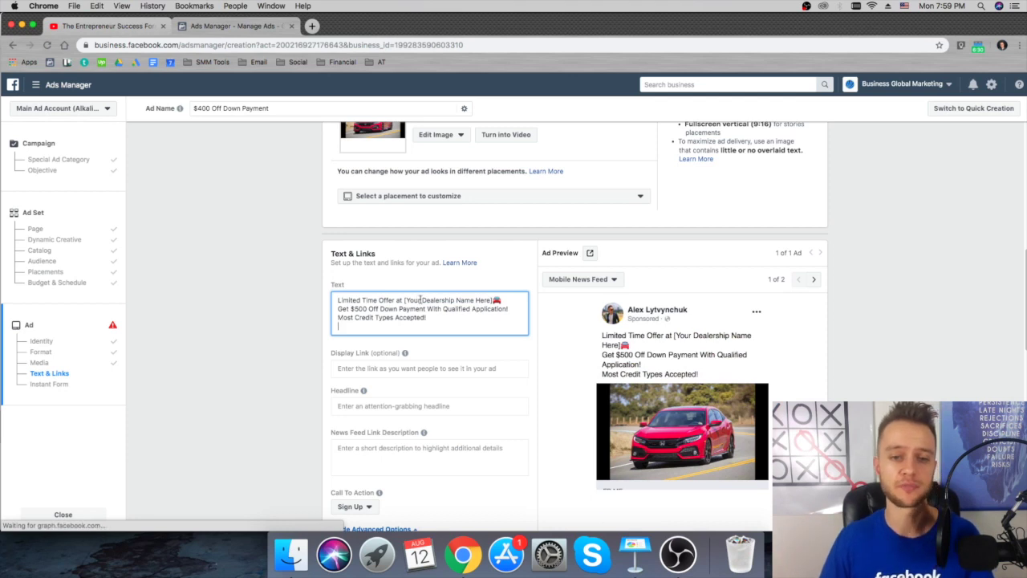
# Step: Replace the dealership placeholder in the ad text with "Dan's Auto Sales" and change the down-payment offer to $400
pyautogui.moveTo(492, 299); pyautogui.dragTo(405, 297)
pyautogui.write('Dan')
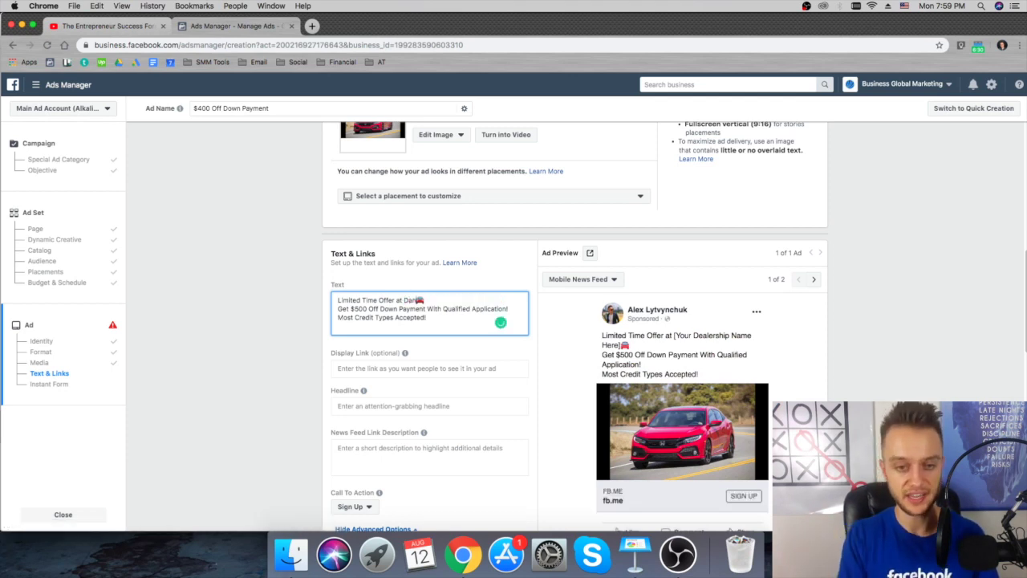
pyautogui.press('BackSpace')
pyautogui.press('BackSpace')
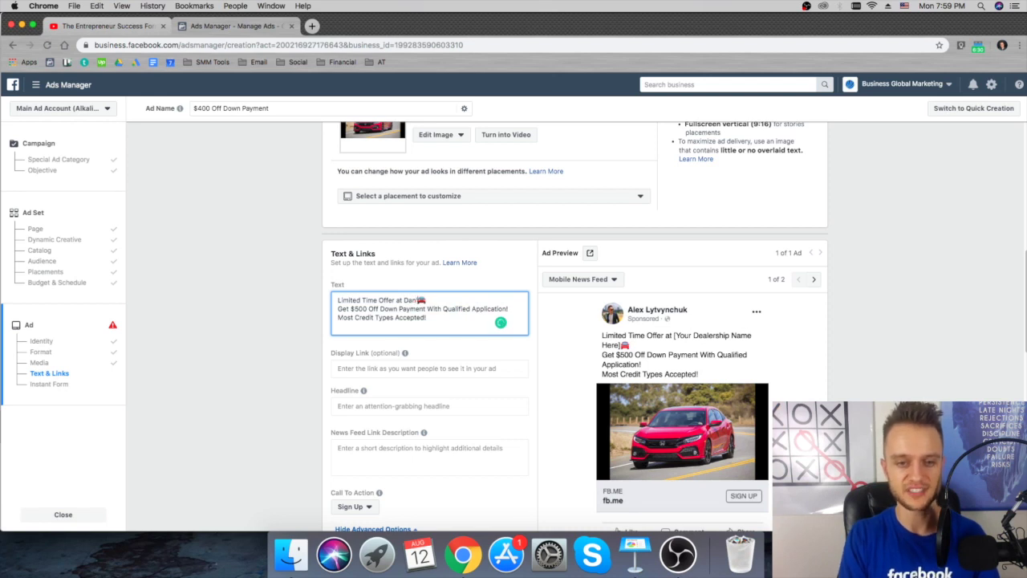
pyautogui.write("'s Auto Sales")
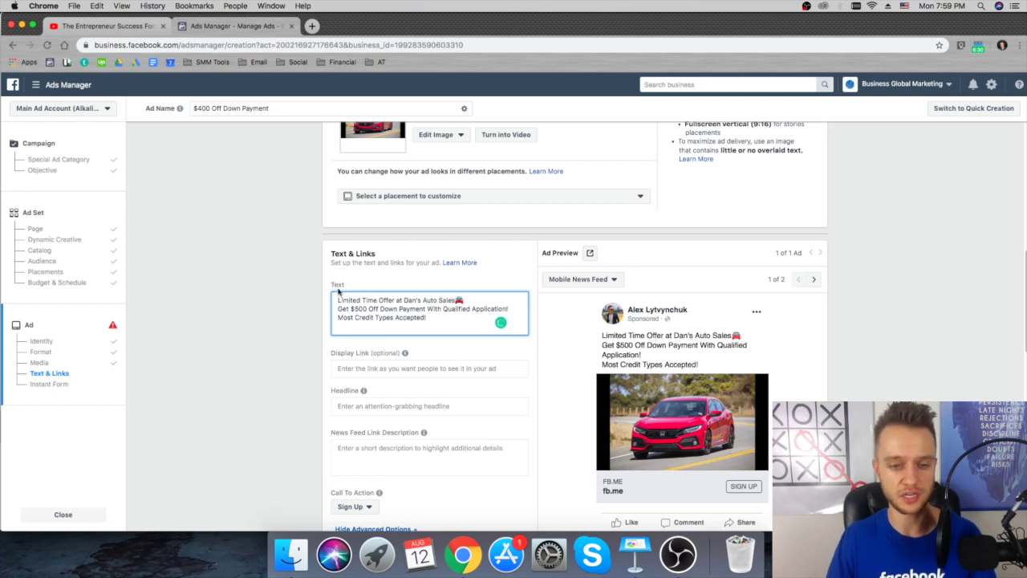
pyautogui.press('BackSpace')
pyautogui.write('4')
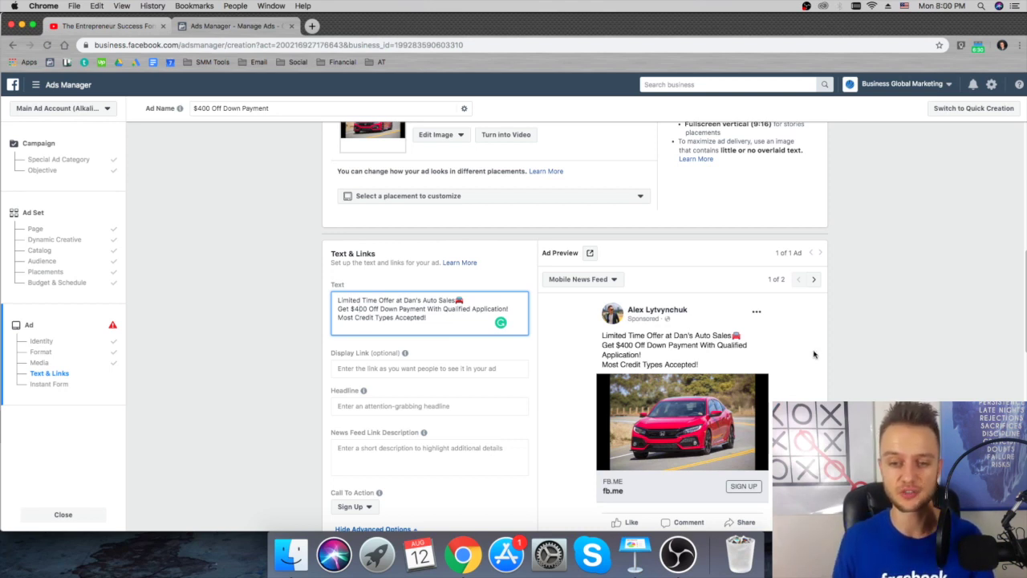
pyautogui.click(705, 343)
# Step: Set the ad's headline to "Get This Special"
pyautogui.scroll(-2, 450, 337)
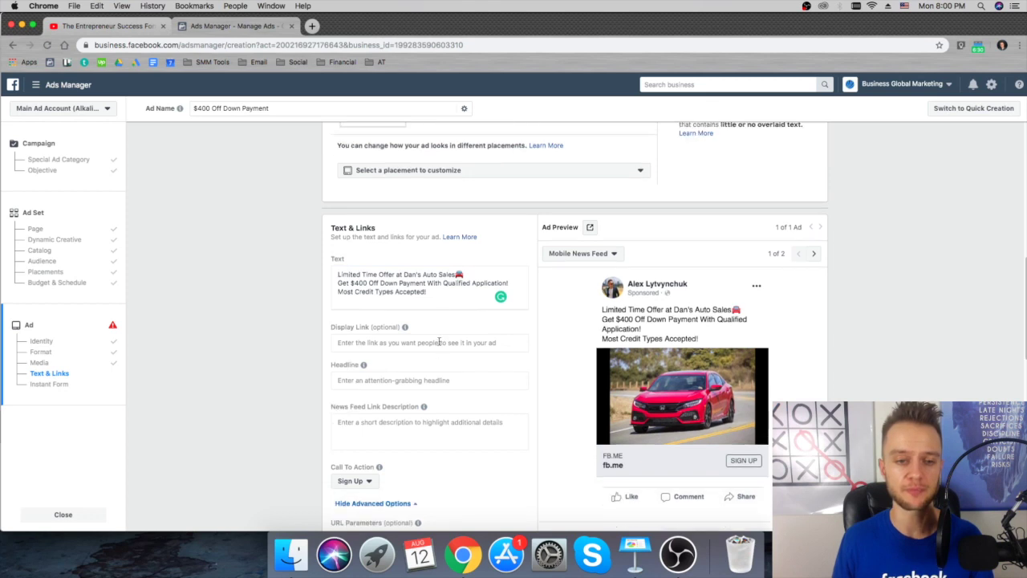
pyautogui.click(403, 374)
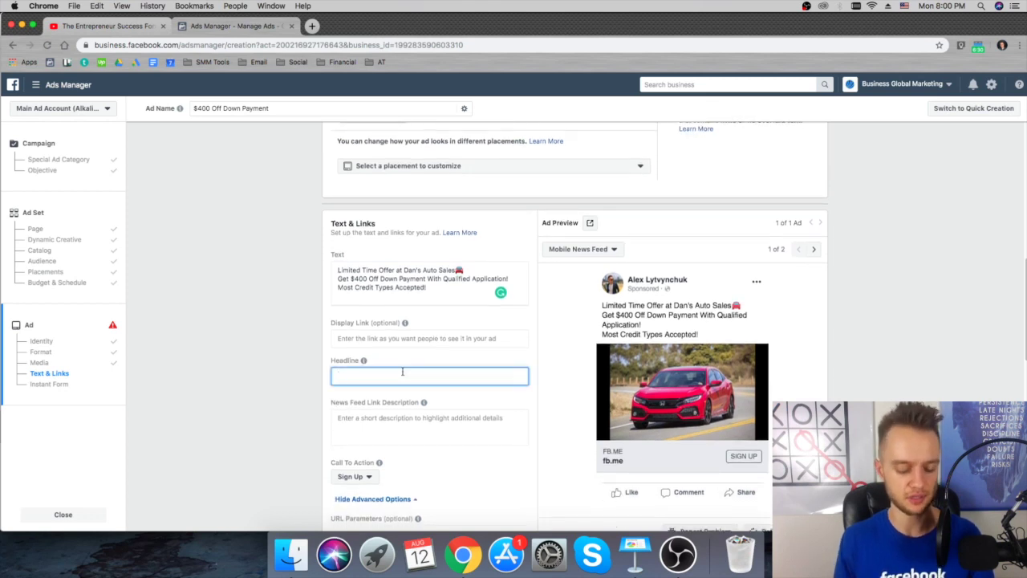
pyautogui.write('Get This Special')
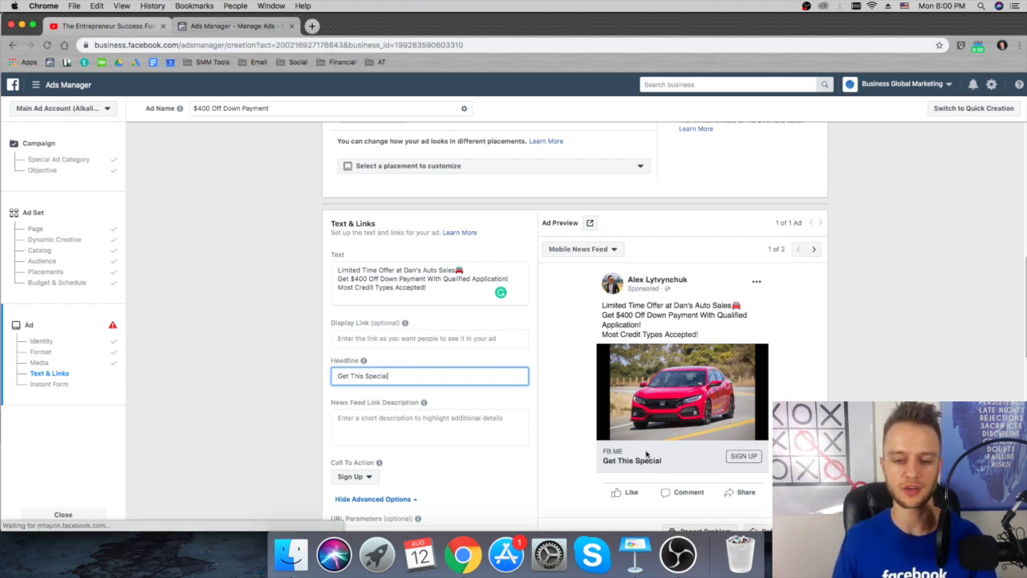
pyautogui.scroll(-2, 458, 399)
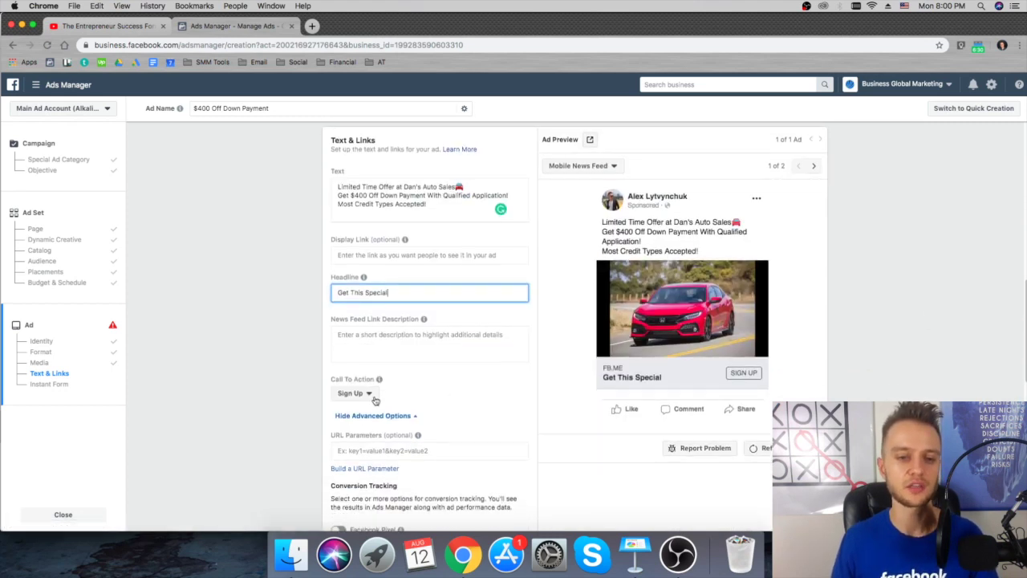
# Step: Set the ad's call to action to Learn More and preview the ad in the Mobile Marketplace placement
pyautogui.click(357, 393)
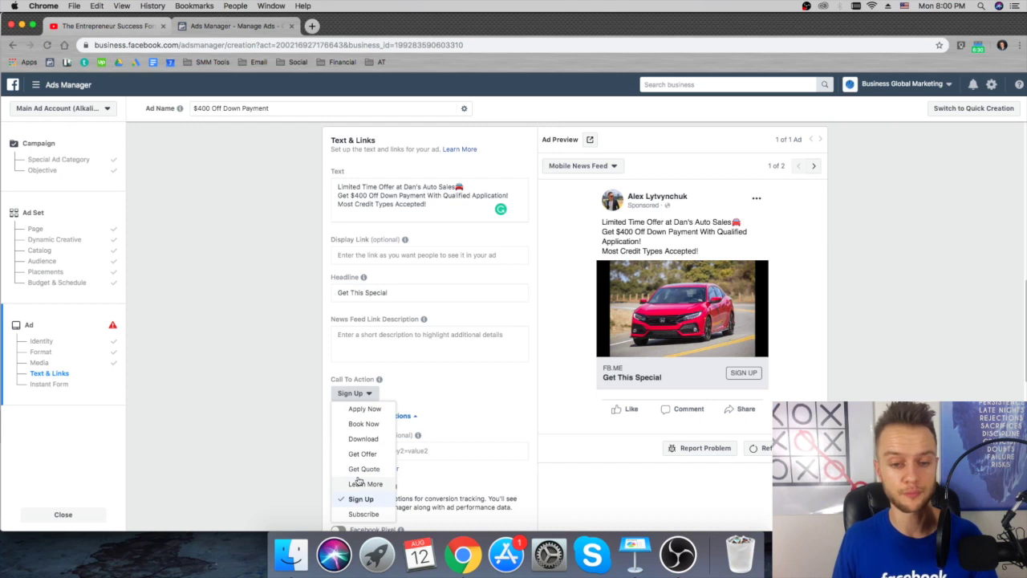
pyautogui.click(363, 484)
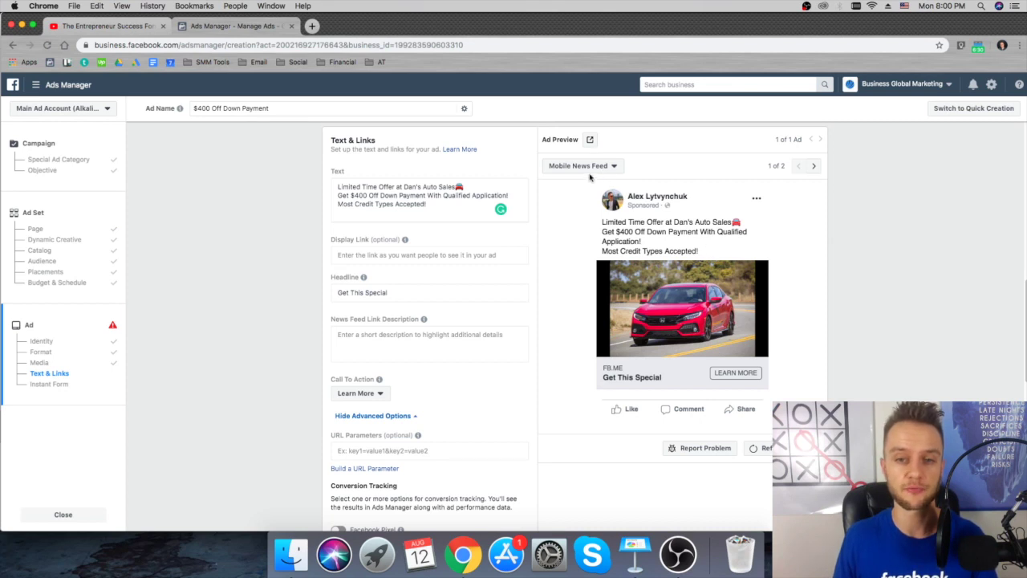
pyautogui.click(593, 141)
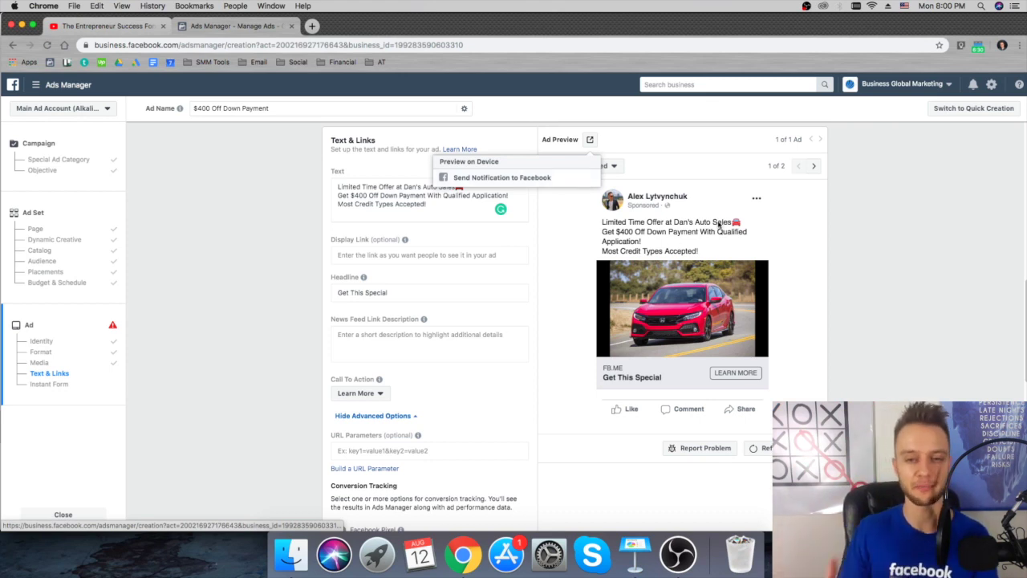
pyautogui.click(400, 207)
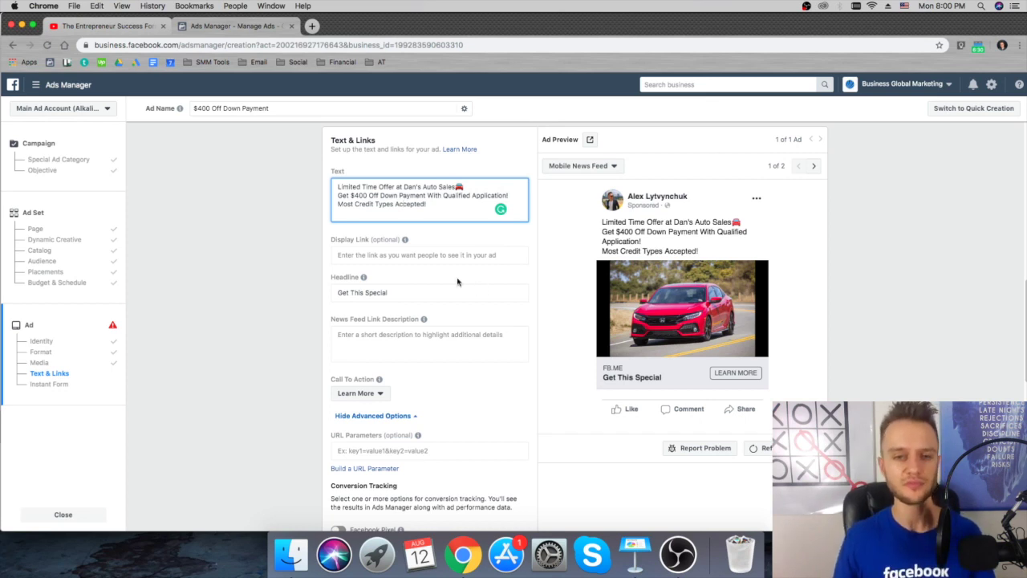
pyautogui.click(631, 144)
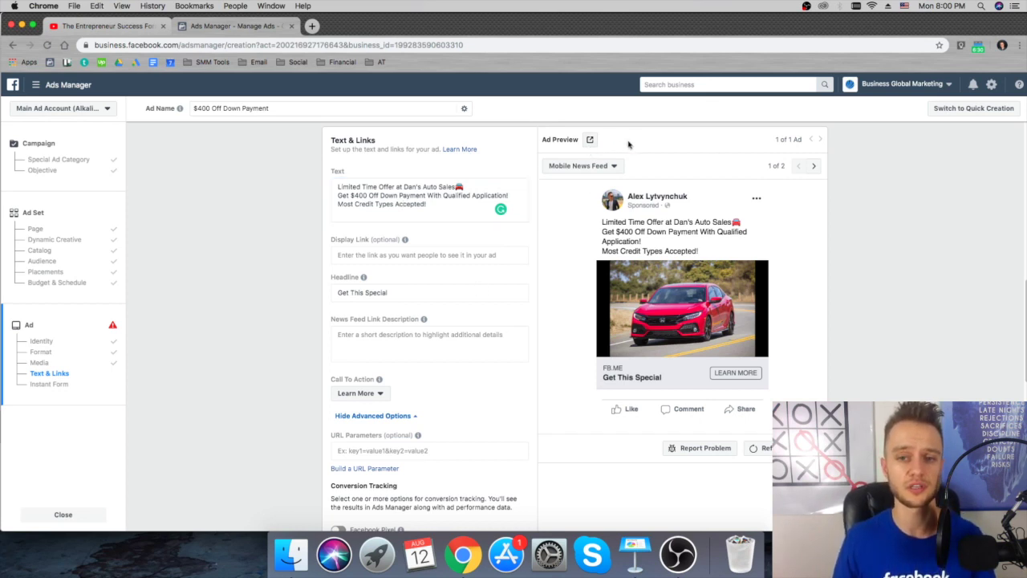
pyautogui.click(814, 166)
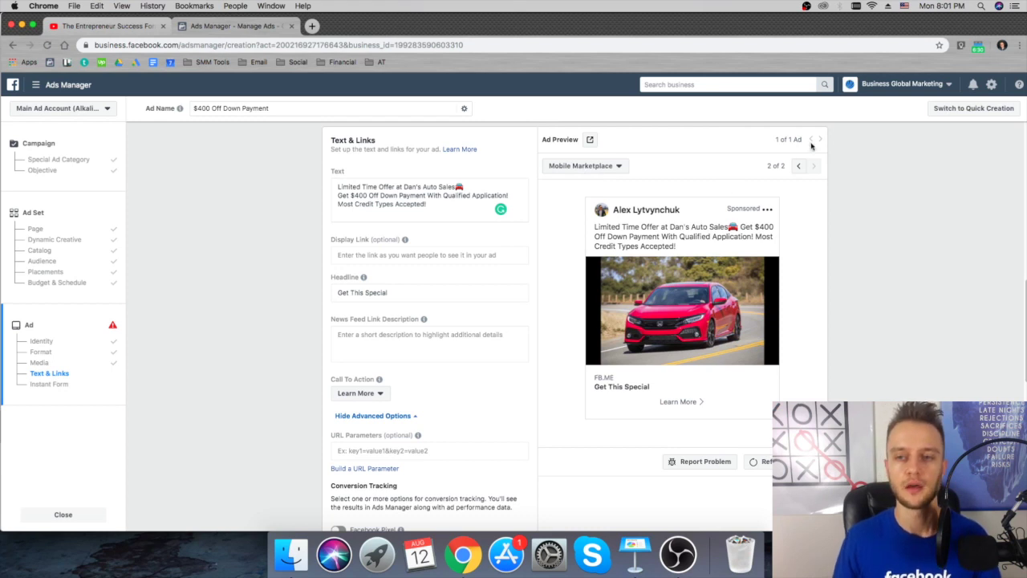
# Step: Look at the ad's conversion tracking options, switch to Keynote to show the Facebook Pixel & Audiences slide, and return to Chrome
pyautogui.scroll(-2, 317, 293)
pyautogui.scroll(-3, 313, 297)
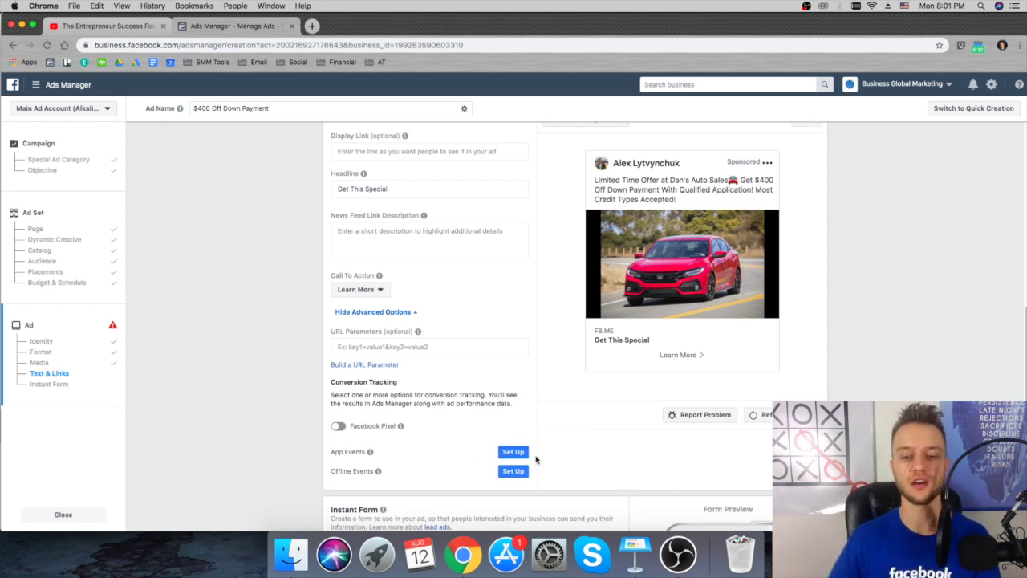
pyautogui.click(634, 552)
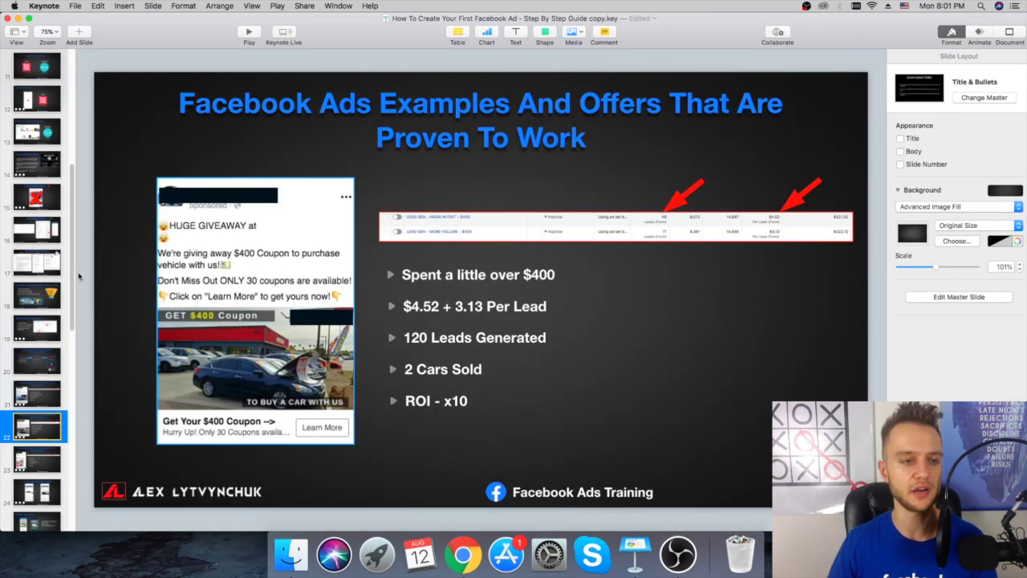
pyautogui.click(48, 262)
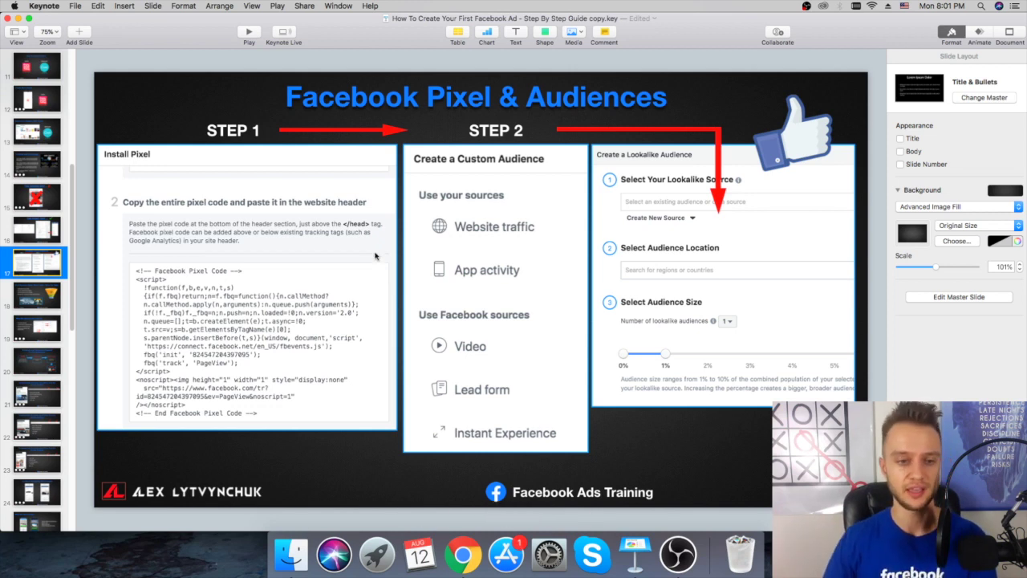
pyautogui.click(463, 553)
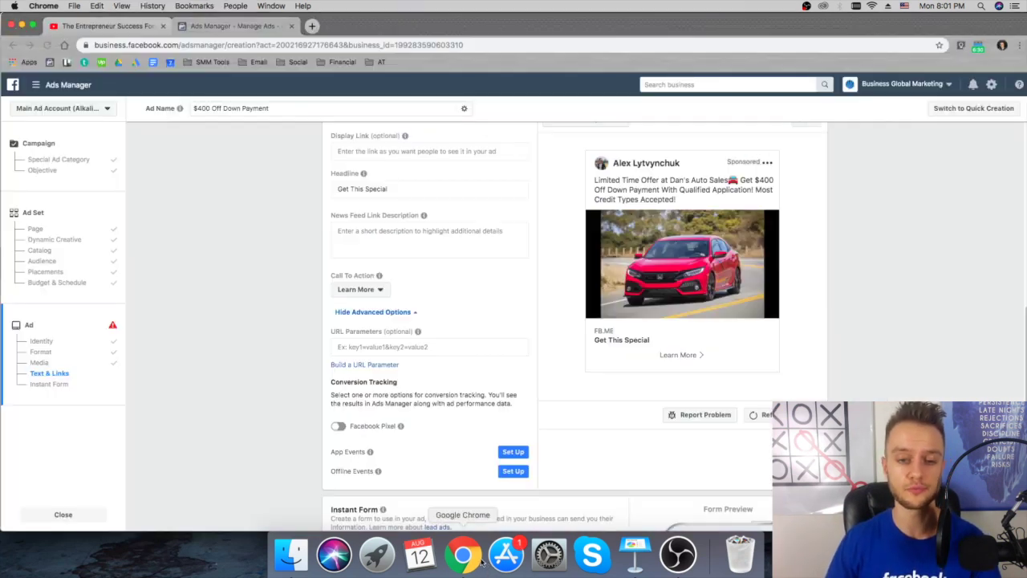
pyautogui.scroll(-2, 470, 325)
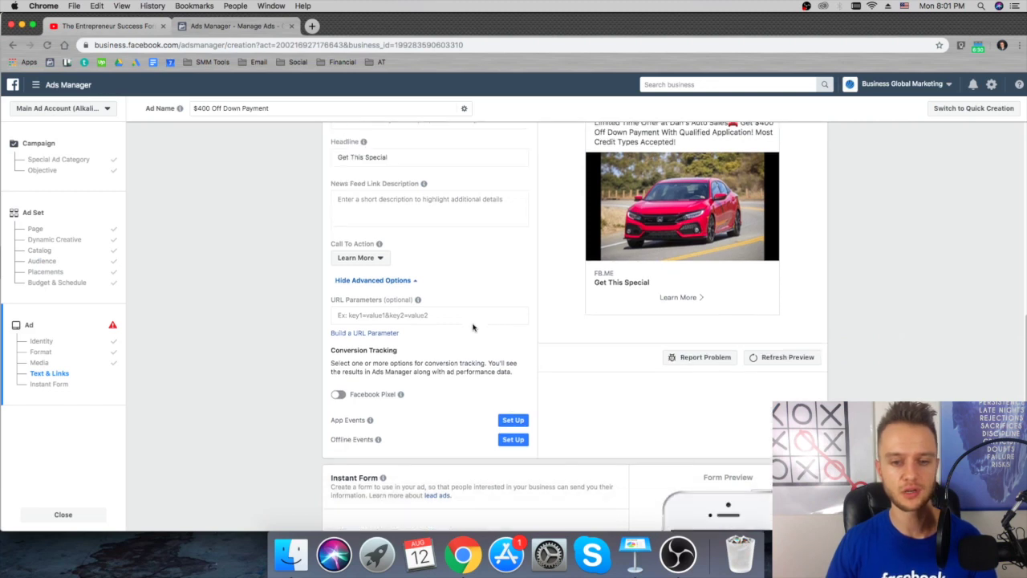
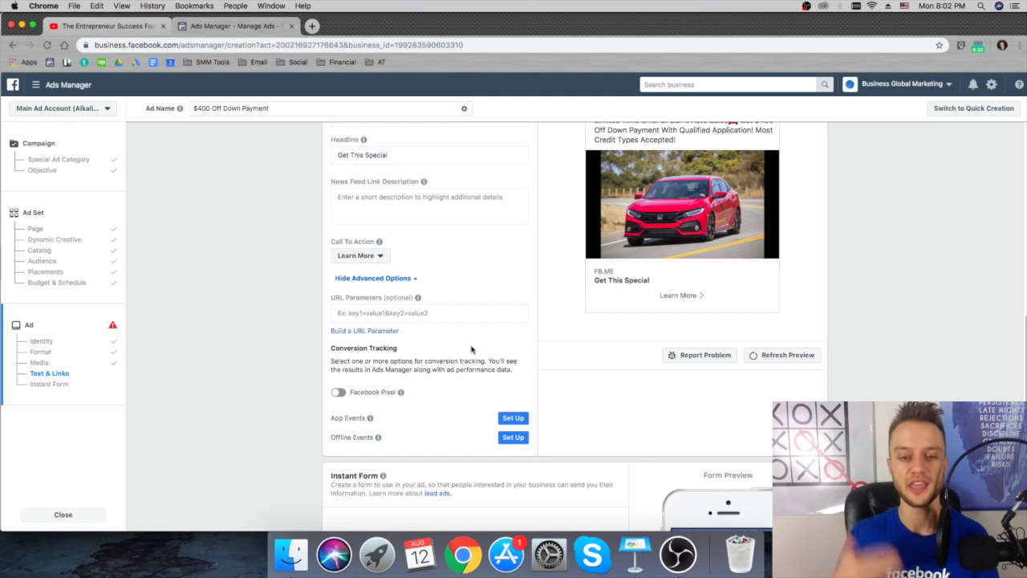
# Step: Create a new instant form for the ad and name it "$400 Off Special"
pyautogui.scroll(-5, 471, 347)
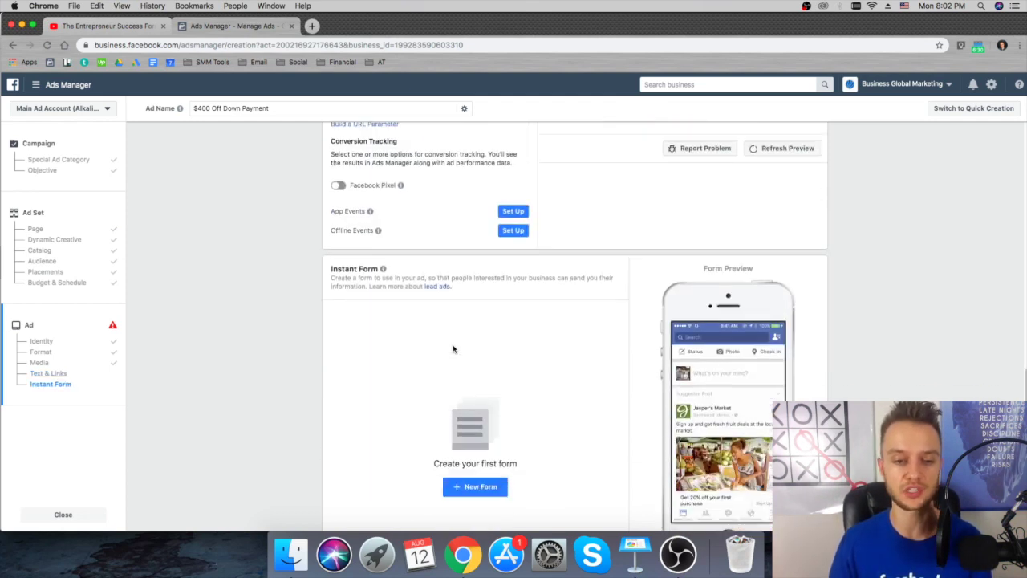
pyautogui.scroll(-2, 454, 349)
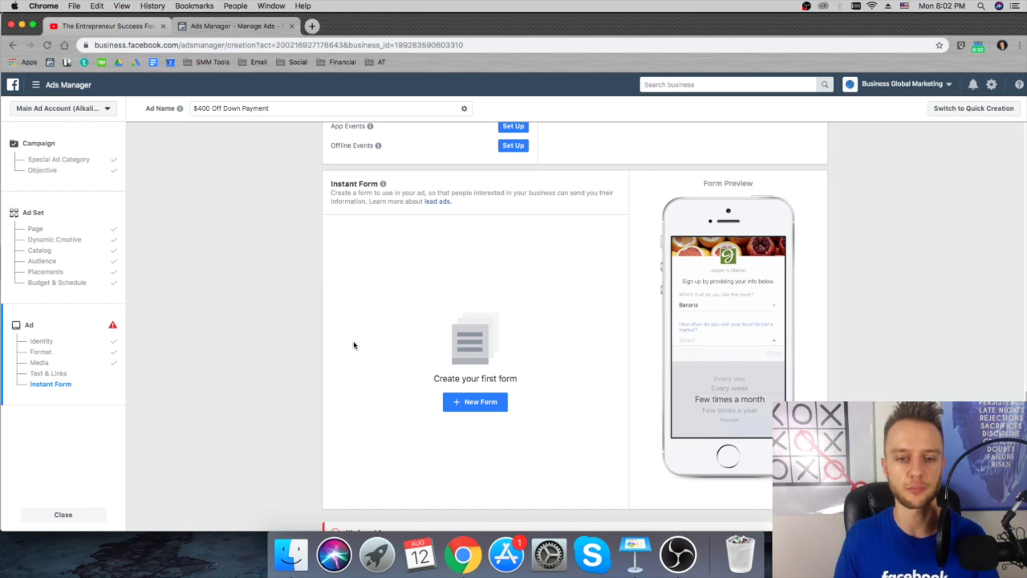
pyautogui.click(459, 403)
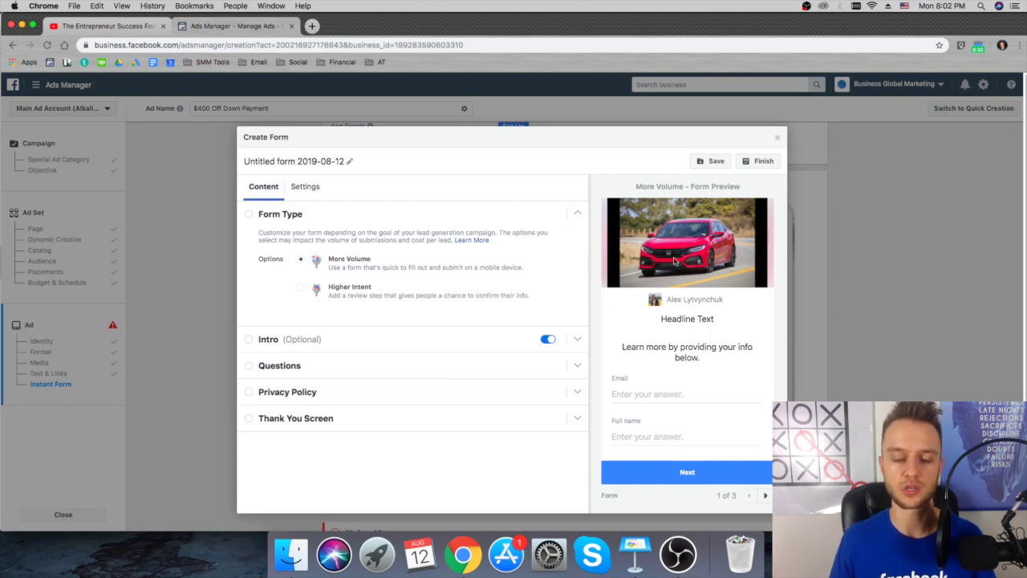
pyautogui.tripleClick(335, 162)
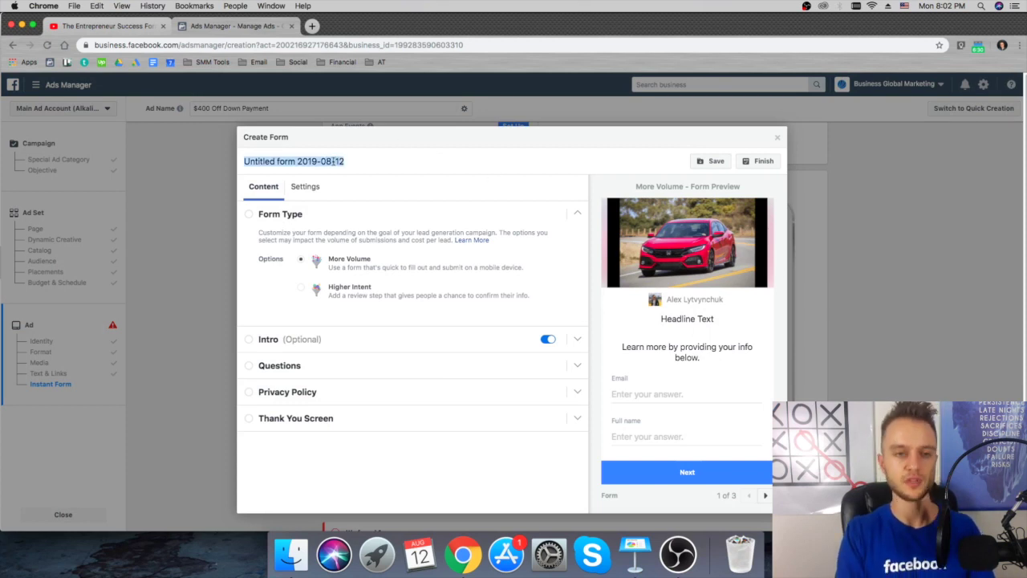
pyautogui.write('$400')
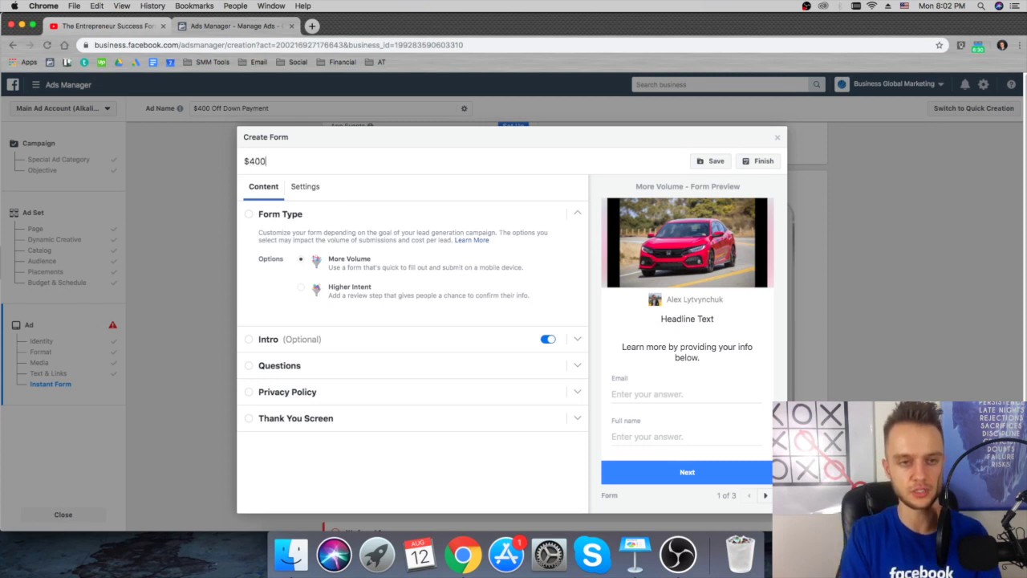
pyautogui.write(' Off Sepcia')
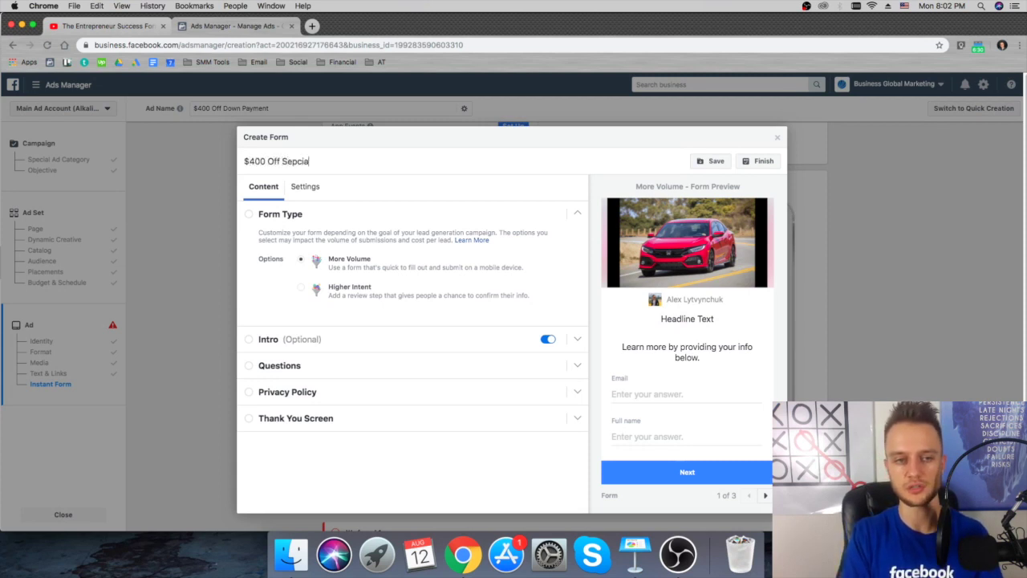
pyautogui.press('BackSpace')
pyautogui.press('BackSpace')
pyautogui.write('pecia')
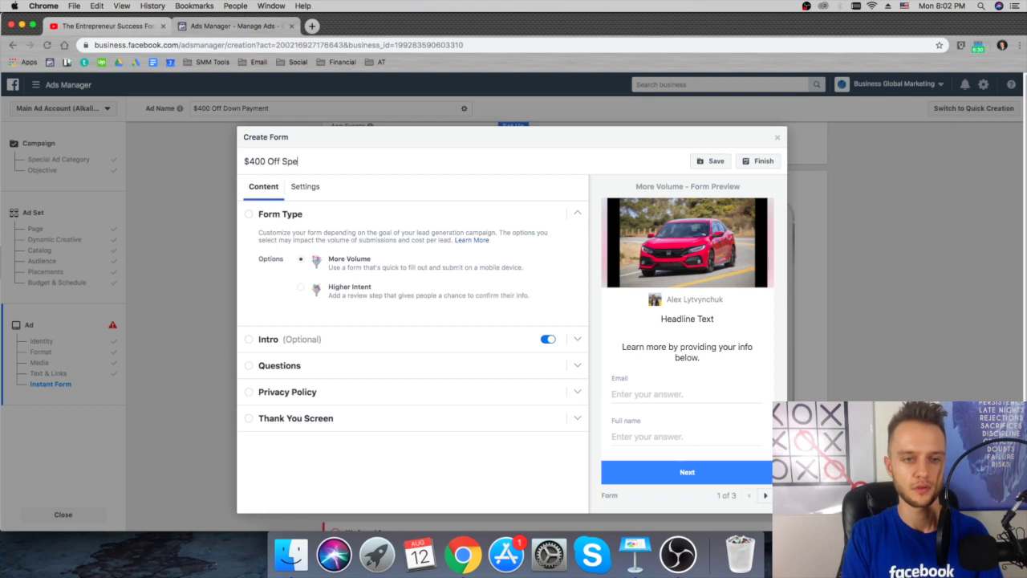
pyautogui.press('Return')
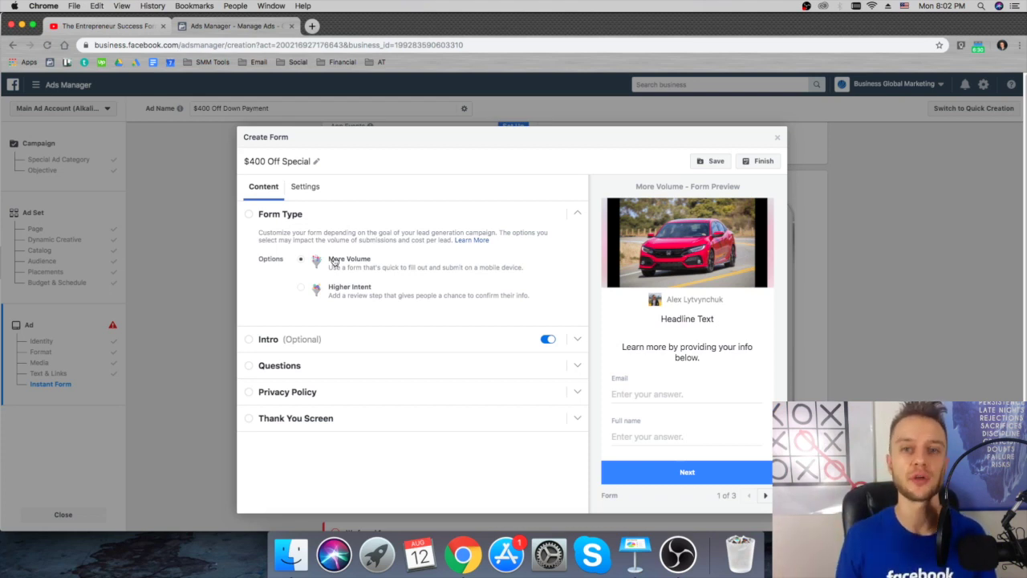
# Step: Set the form type to Higher Intent and turn off the optional intro
pyautogui.click(302, 290)
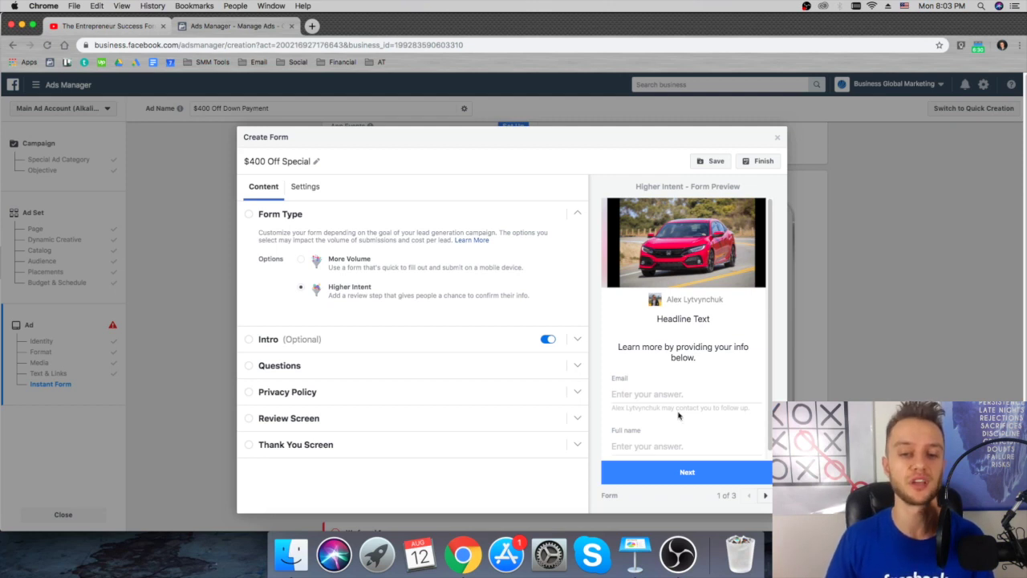
pyautogui.click(544, 340)
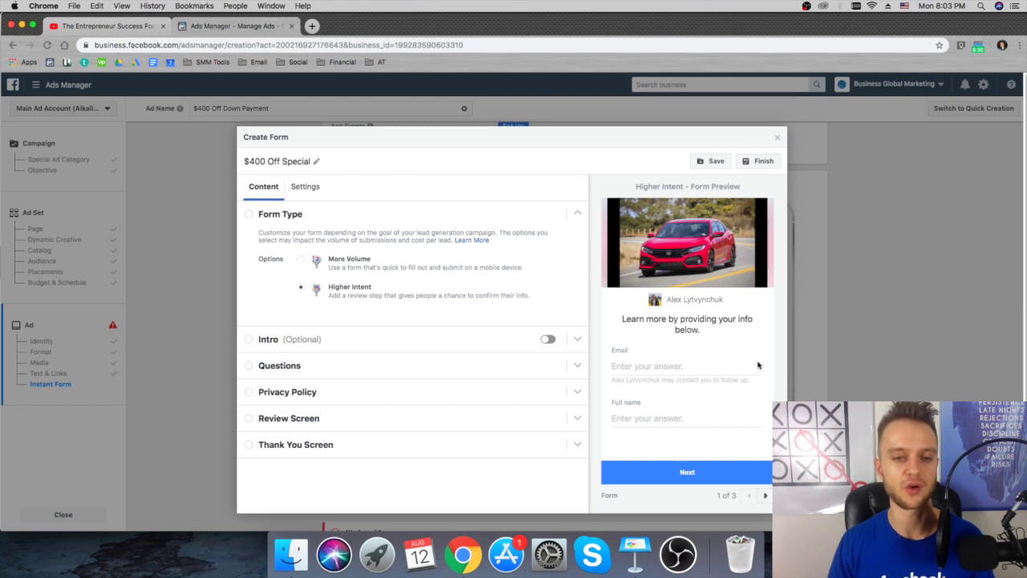
# Step: Set the questions headline to "Fill Out The Form Below To Get This Special" and move the Full name question above Email
pyautogui.click(579, 367)
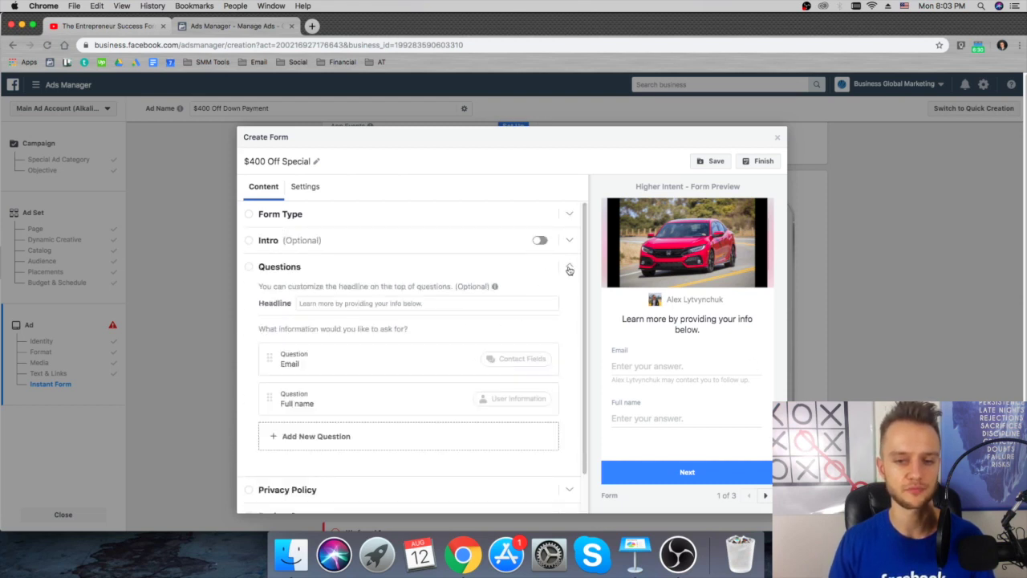
pyautogui.click(332, 305)
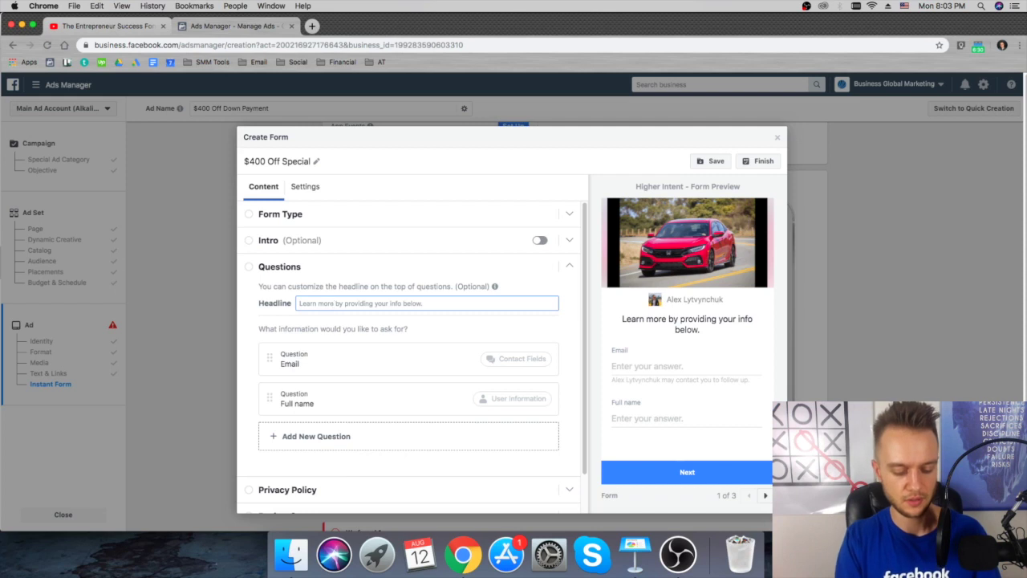
pyautogui.write('$400 Special')
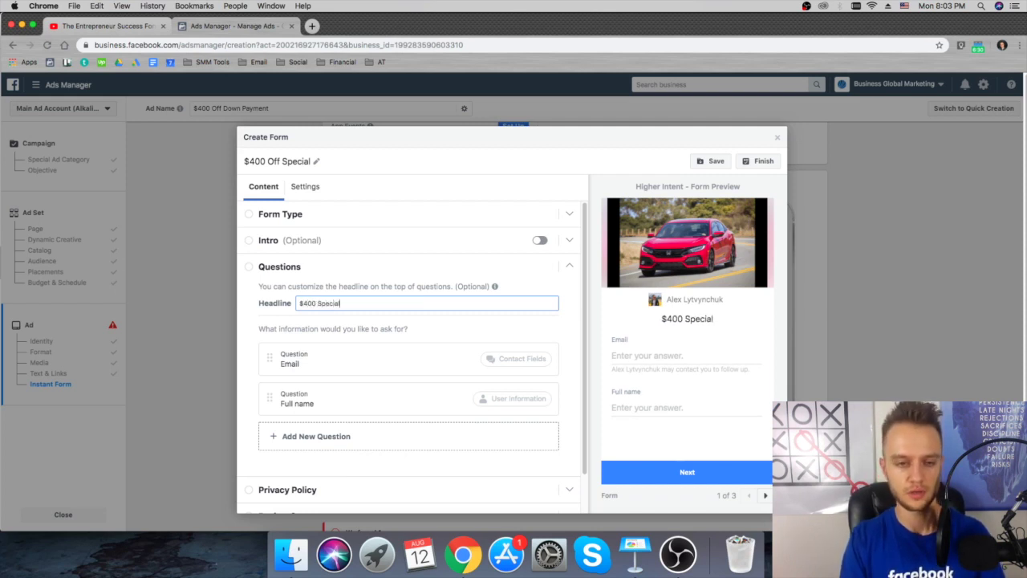
pyautogui.tripleClick(302, 303)
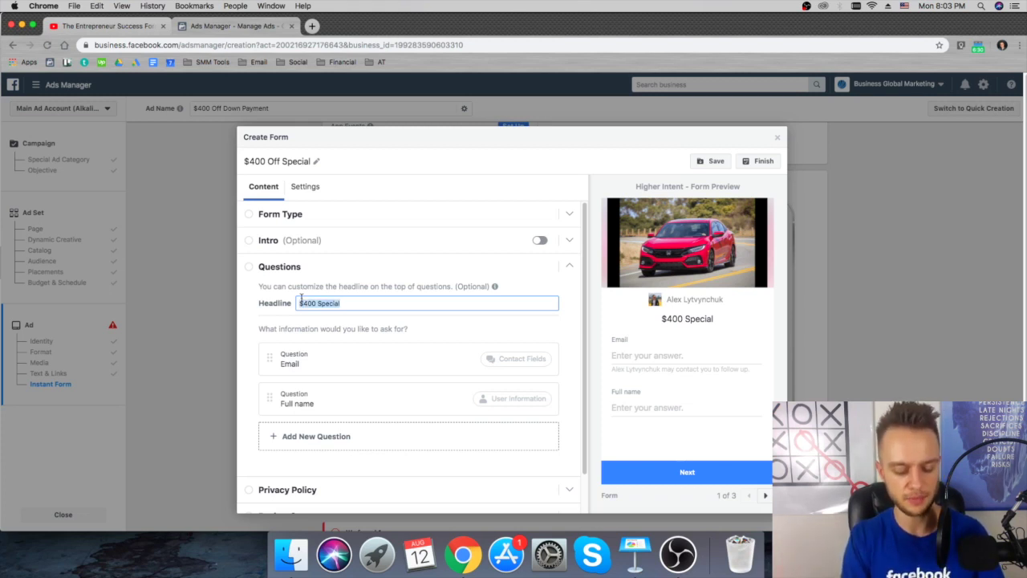
pyautogui.write('Ge')
pyautogui.press('BackSpace')
pyautogui.press('BackSpace')
pyautogui.write('Fill O')
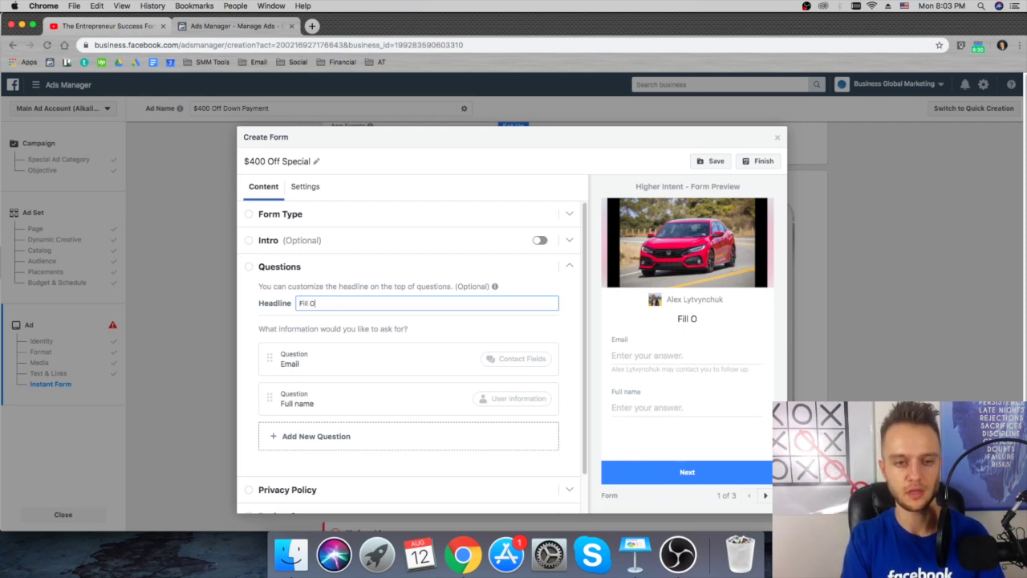
pyautogui.write('ut The Form Belw')
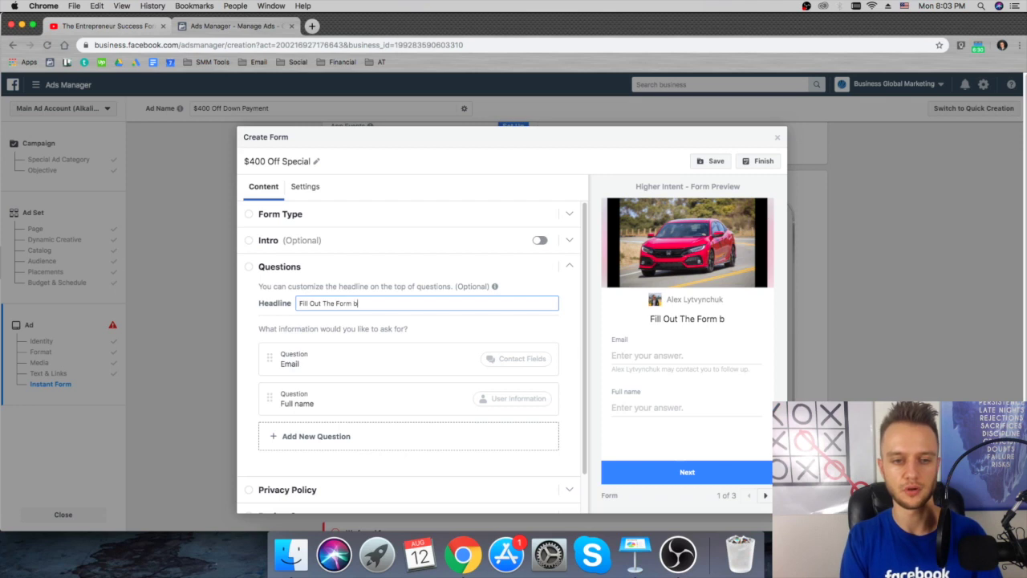
pyautogui.press('BackSpace')
pyautogui.write('ow')
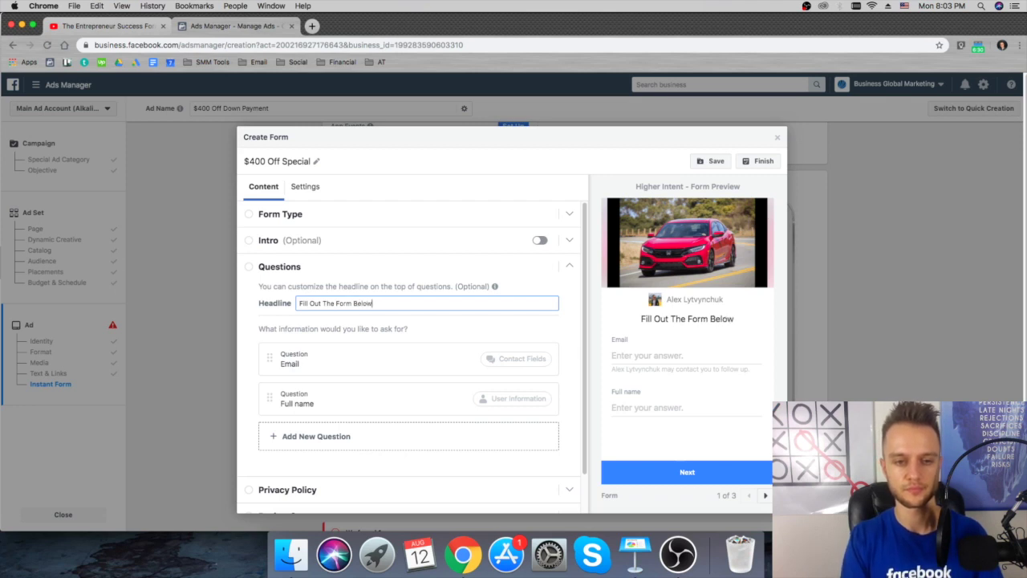
pyautogui.write('To Get This Special')
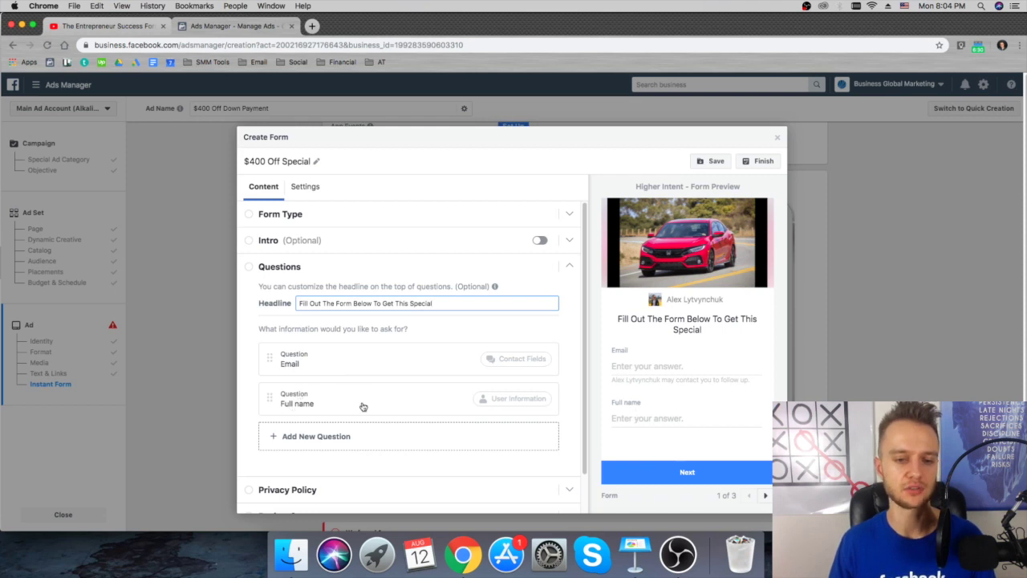
pyautogui.moveTo(268, 396); pyautogui.dragTo(273, 344)
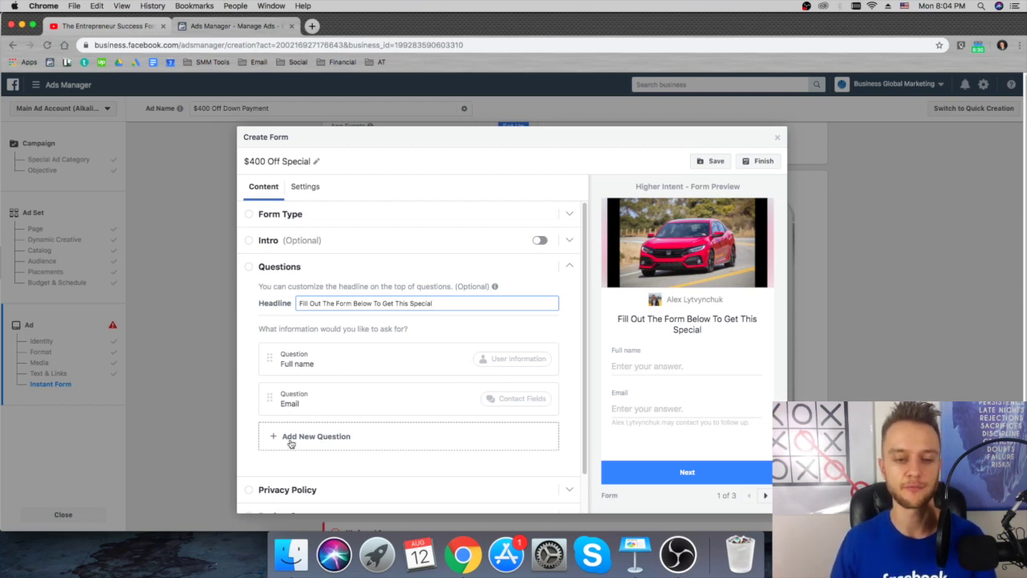
# Step: Add a Phone number question from the prefilled contact fields to the lead form
pyautogui.click(291, 443)
pyautogui.moveTo(301, 364)
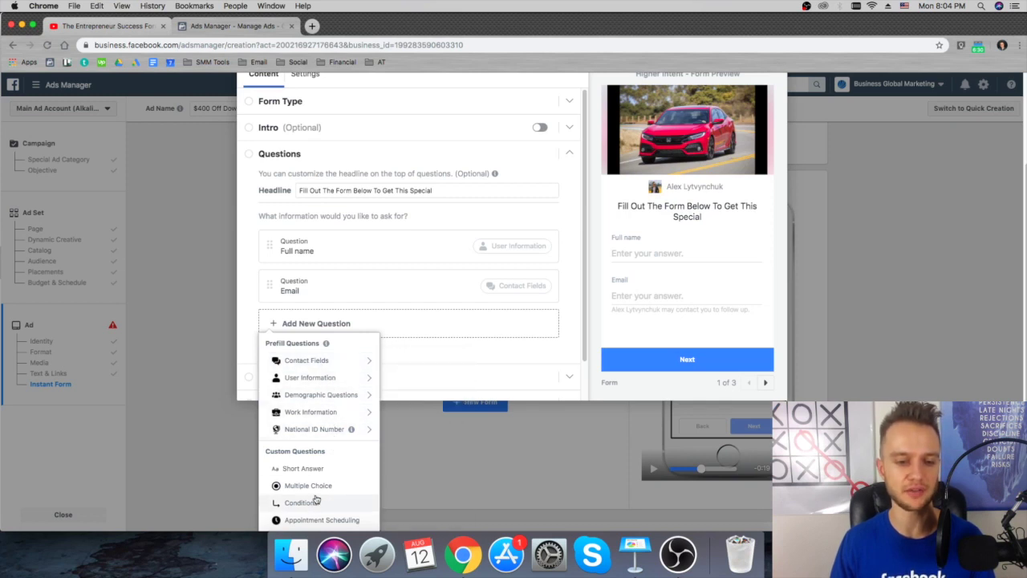
pyautogui.moveTo(349, 362)
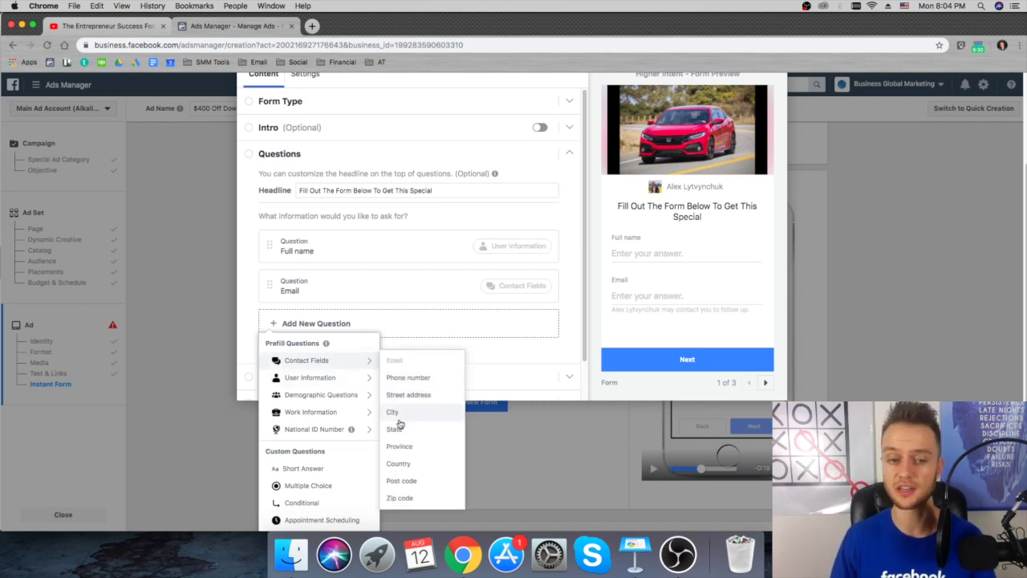
pyautogui.moveTo(330, 384)
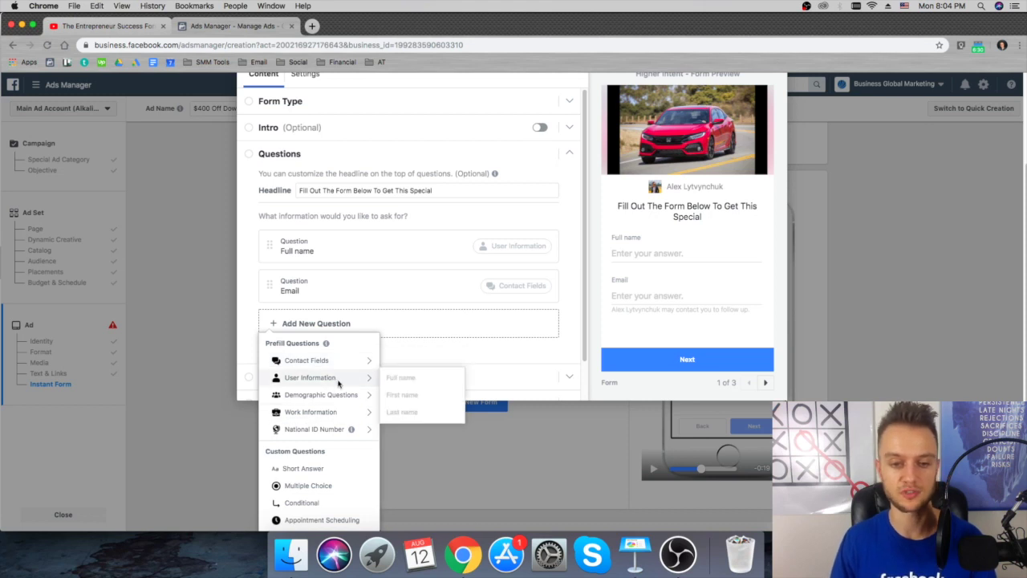
pyautogui.moveTo(364, 401)
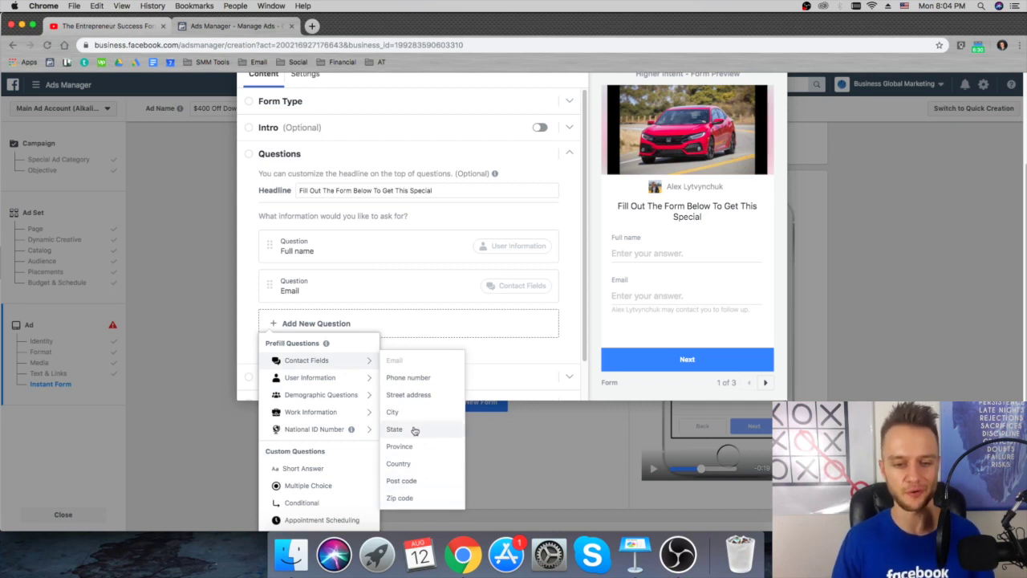
pyautogui.click(405, 377)
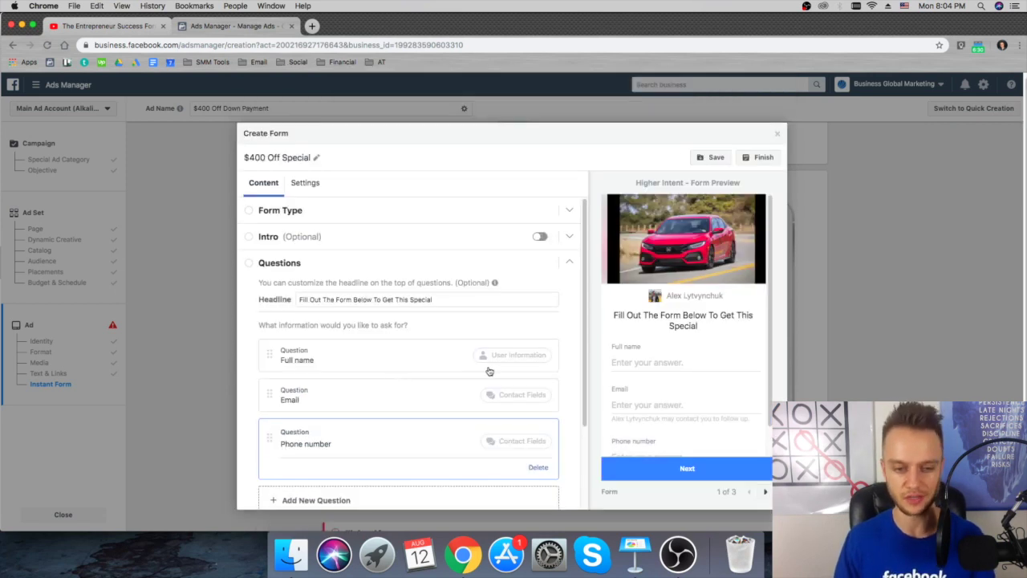
# Step: Examine the form's question list and its preview with the name, email and phone fields, and collapse the Questions section
pyautogui.scroll(-2, 630, 385)
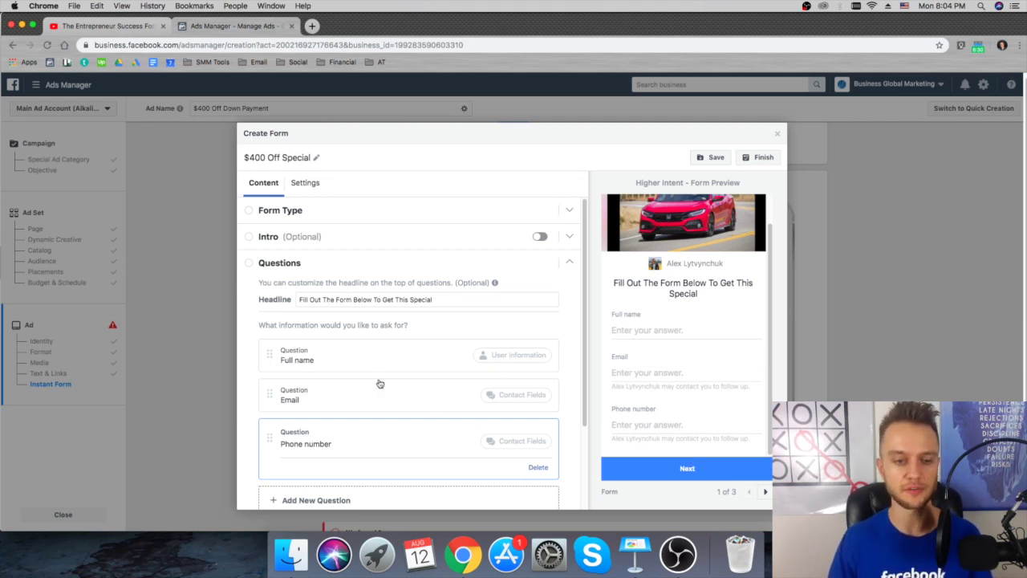
pyautogui.scroll(-2, 380, 384)
pyautogui.click(560, 309)
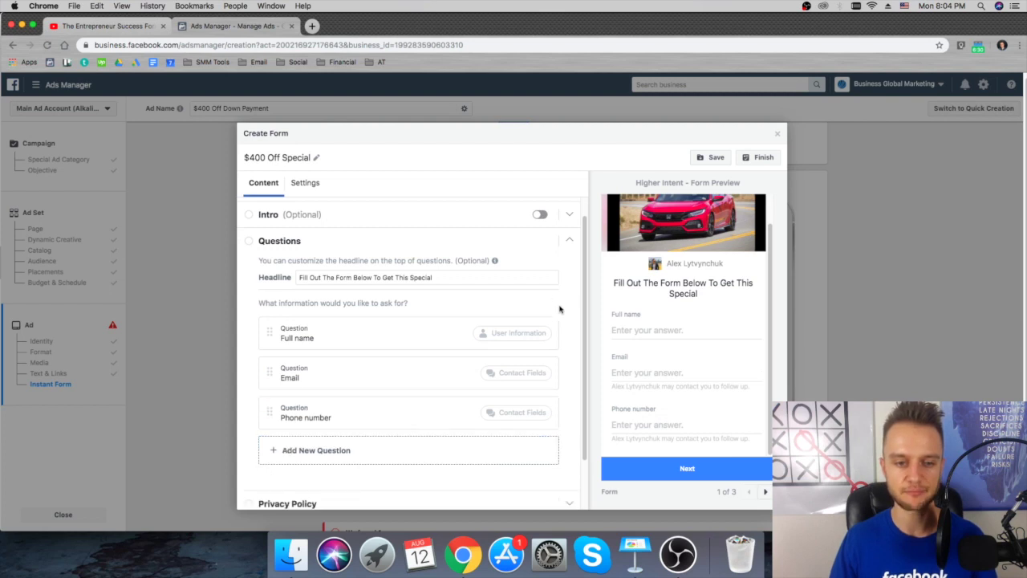
pyautogui.scroll(-2, 533, 329)
pyautogui.scroll(2, 406, 277)
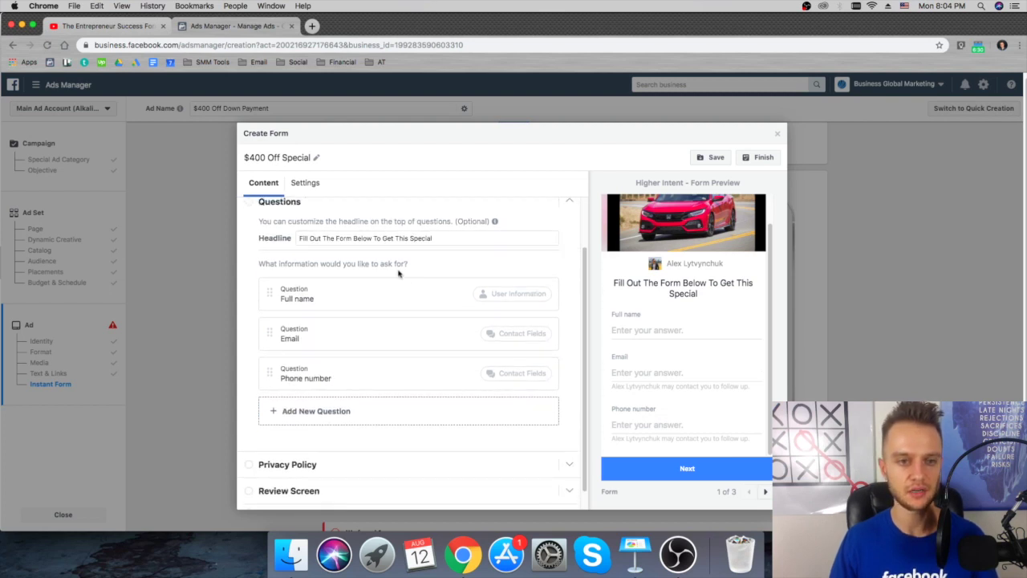
pyautogui.scroll(2, 658, 269)
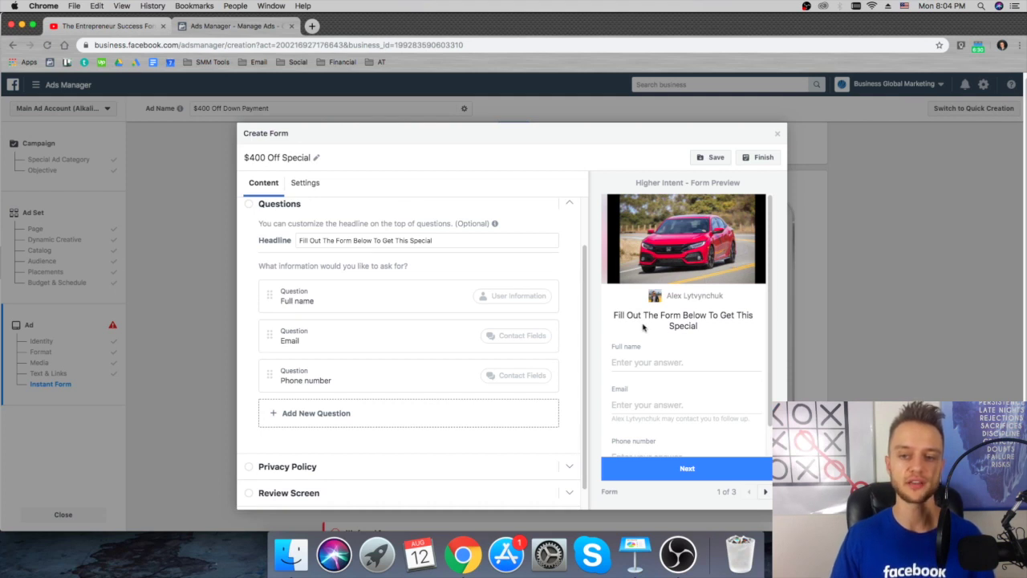
pyautogui.scroll(-2, 652, 355)
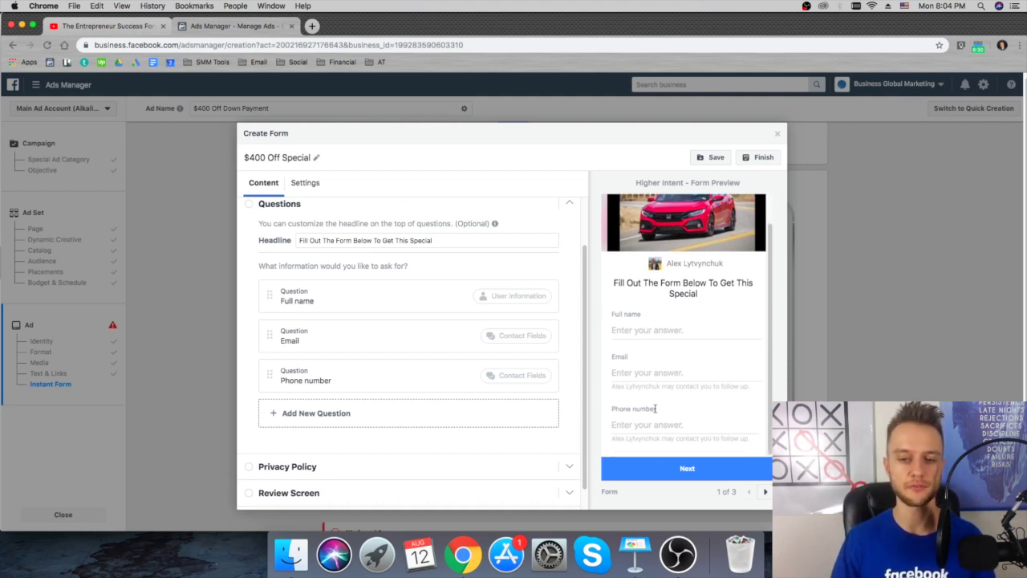
pyautogui.scroll(-1, 506, 365)
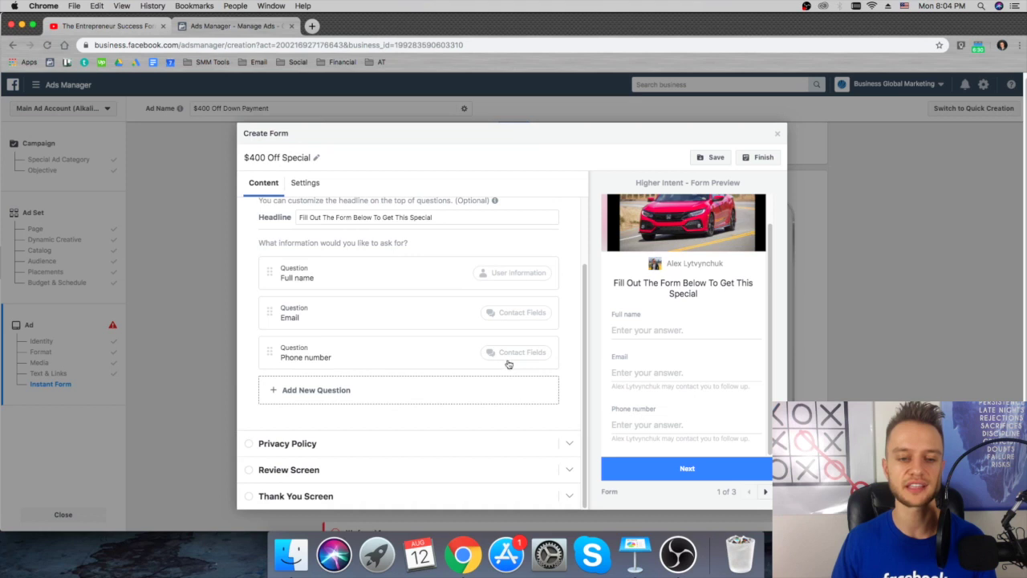
pyautogui.scroll(2, 546, 265)
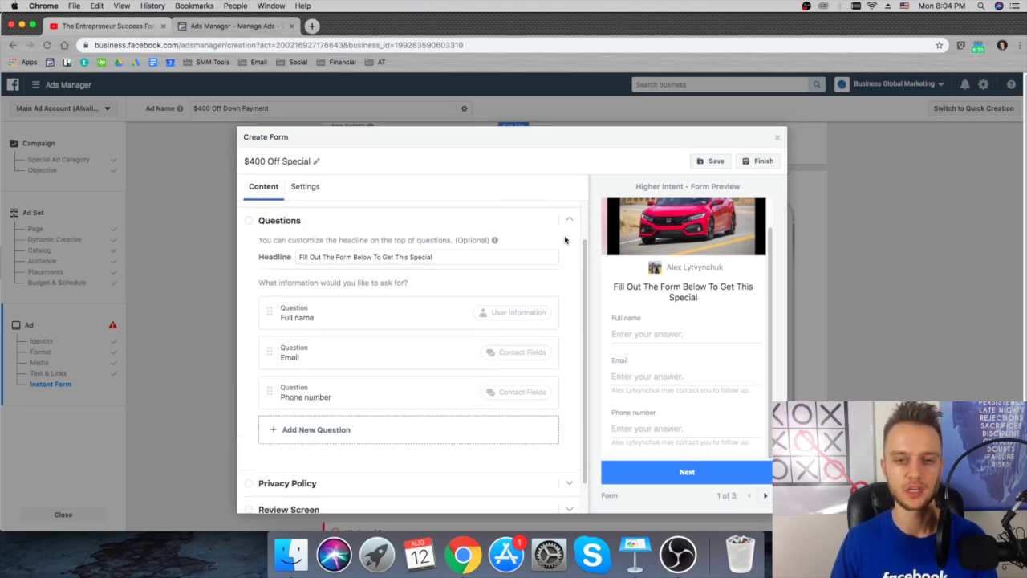
pyautogui.click(570, 221)
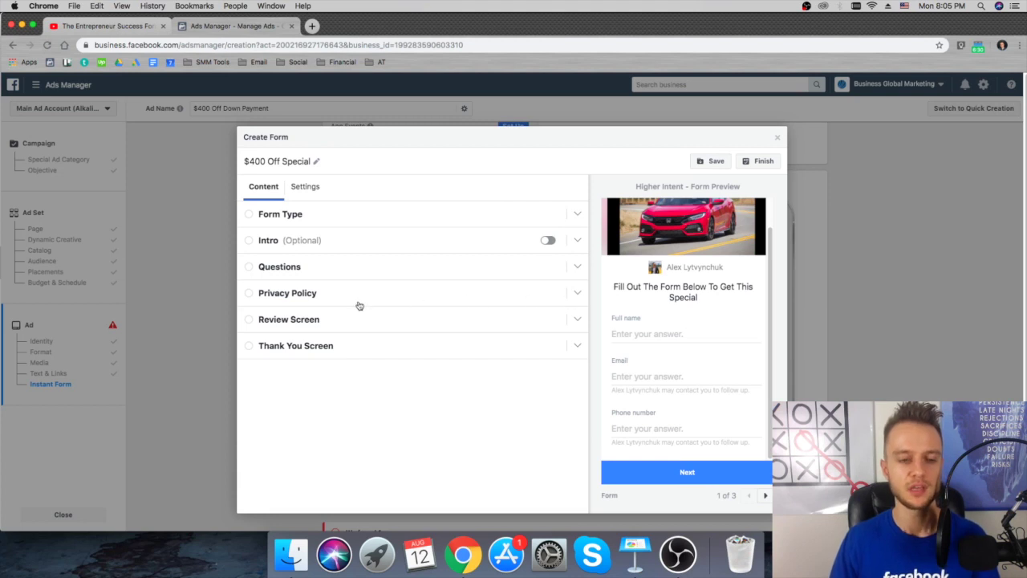
# Step: Look at the form's Privacy Policy link fields and the Review Screen section, leaving both collapsed
pyautogui.click(578, 294)
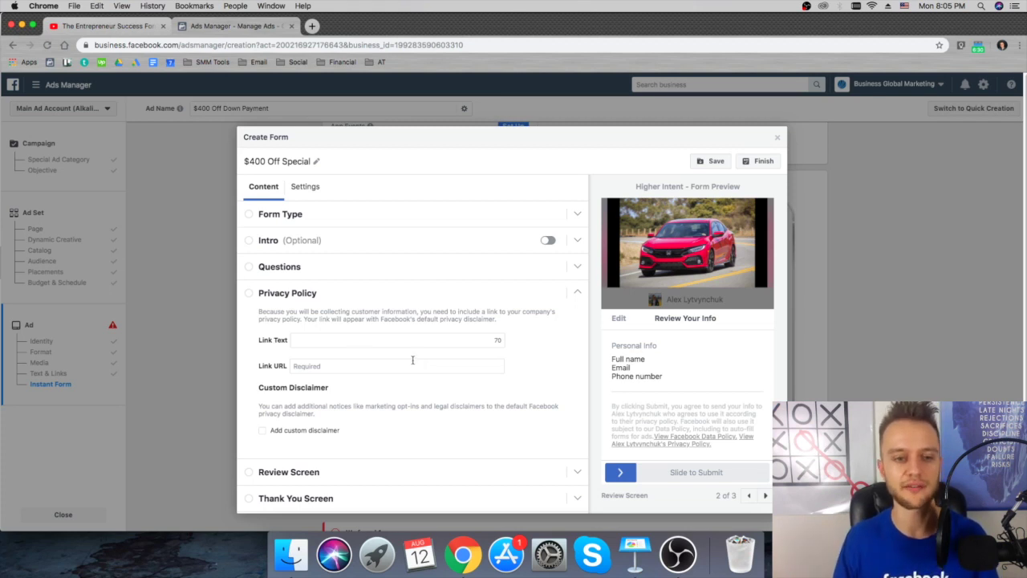
pyautogui.click(313, 365)
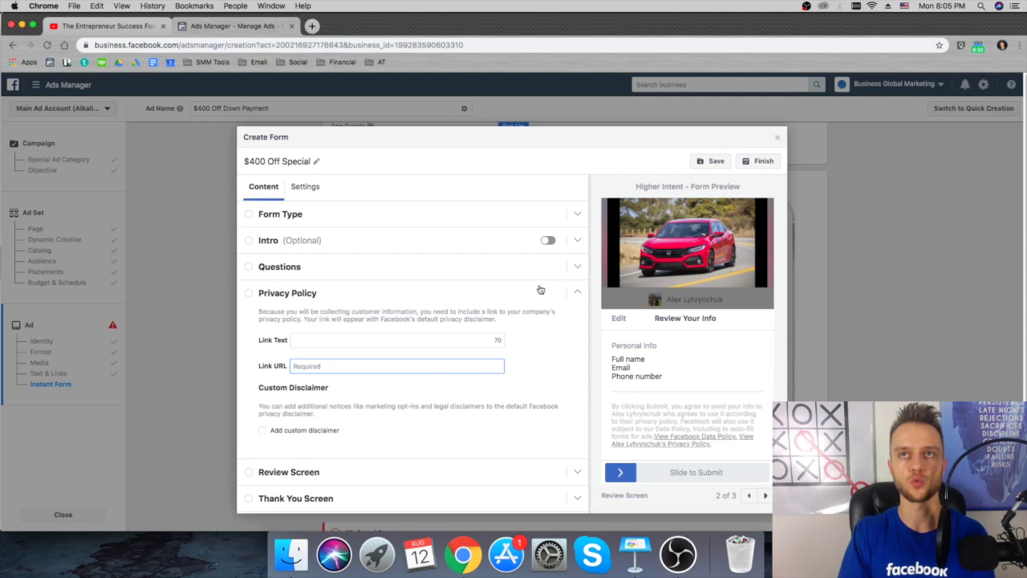
pyautogui.click(577, 293)
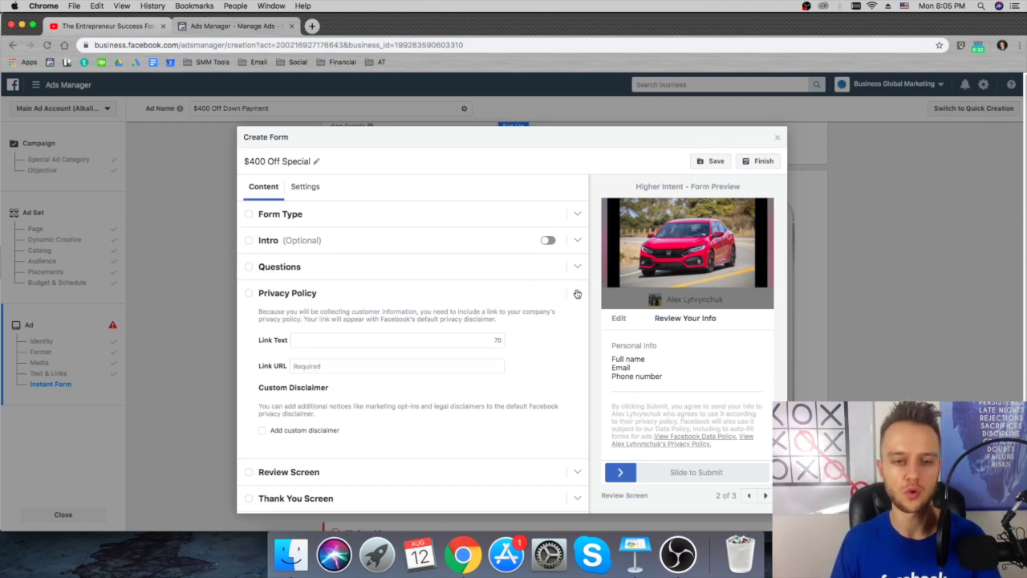
pyautogui.click(577, 321)
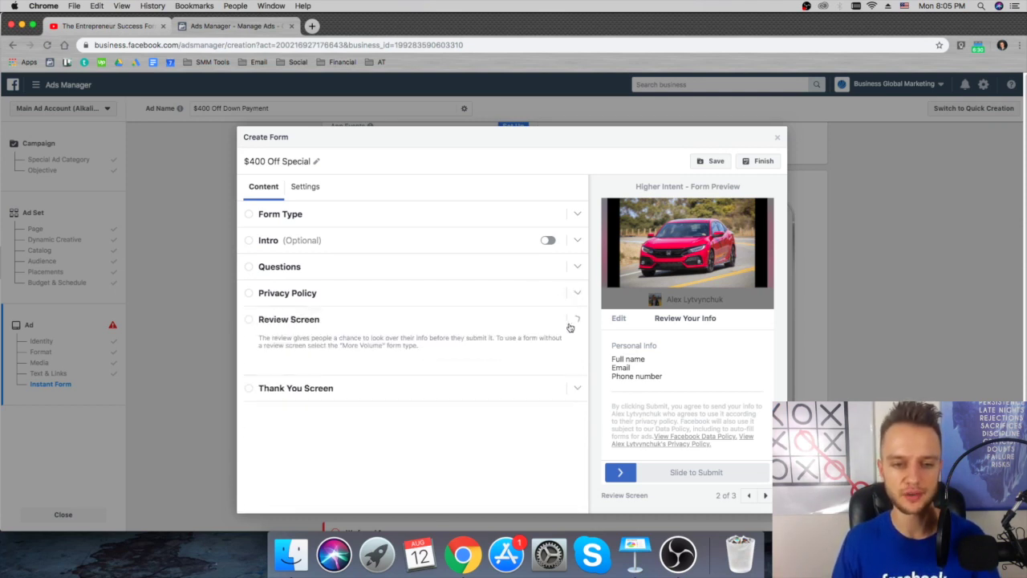
pyautogui.click(579, 322)
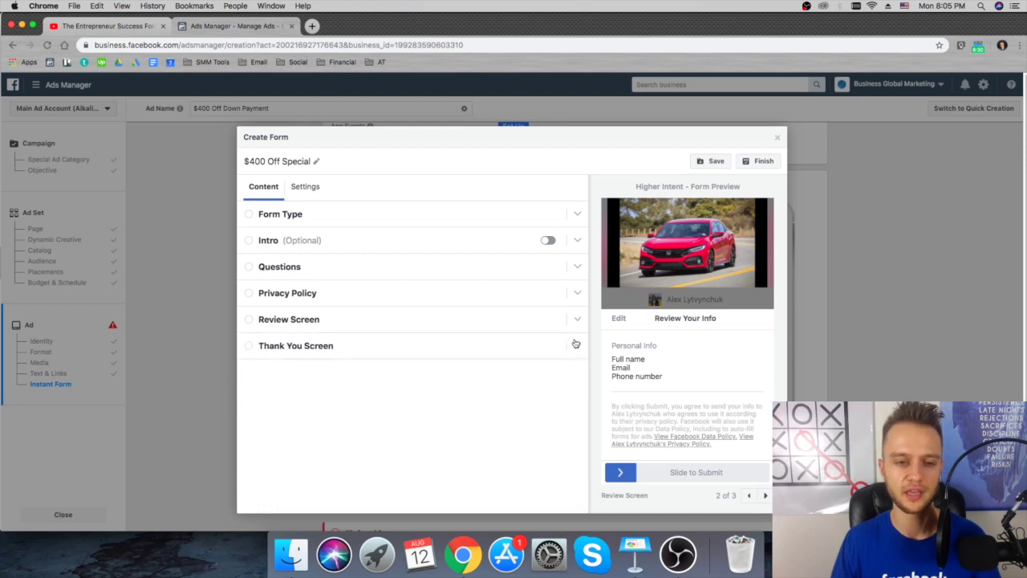
# Step: Replace the Thank You Screen description with "We'll contact your shortly to set up an appointment"
pyautogui.click(576, 346)
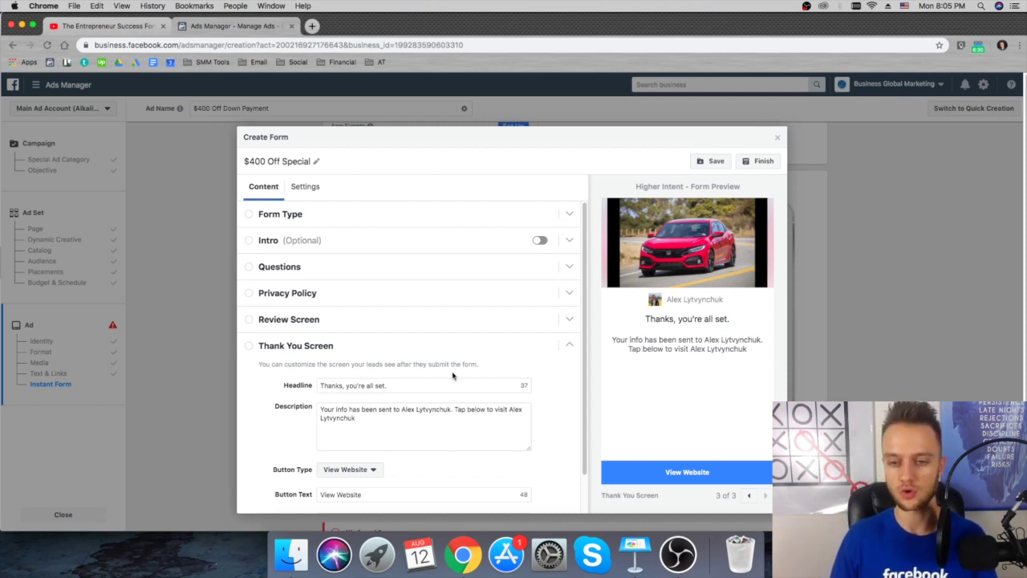
pyautogui.click(413, 409)
pyautogui.moveTo(356, 418); pyautogui.dragTo(328, 408)
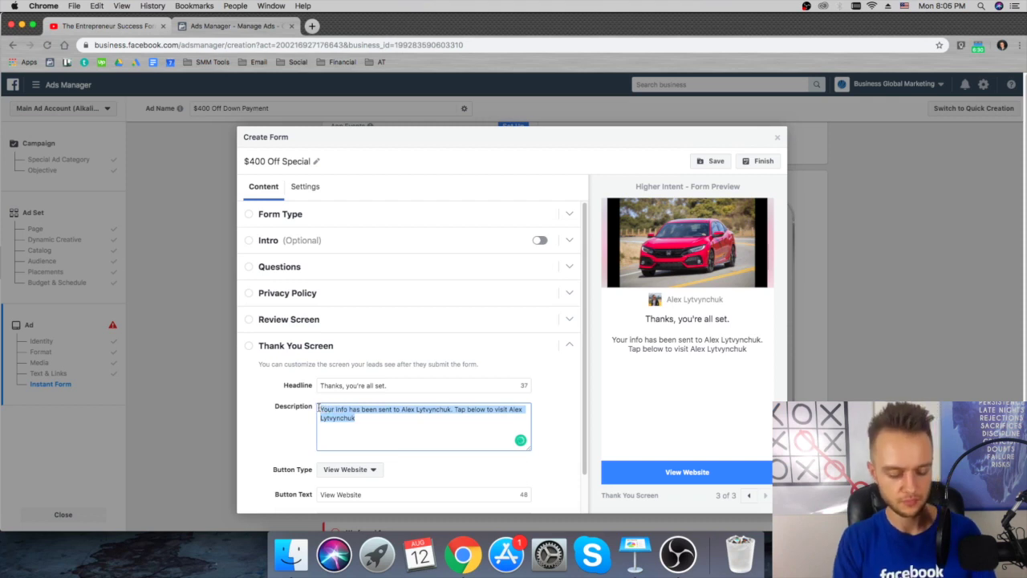
pyautogui.write('OU')
pyautogui.press('BackSpace')
pyautogui.press('BackSpace')
pyautogui.write("We'll contact your shortly to set up a")
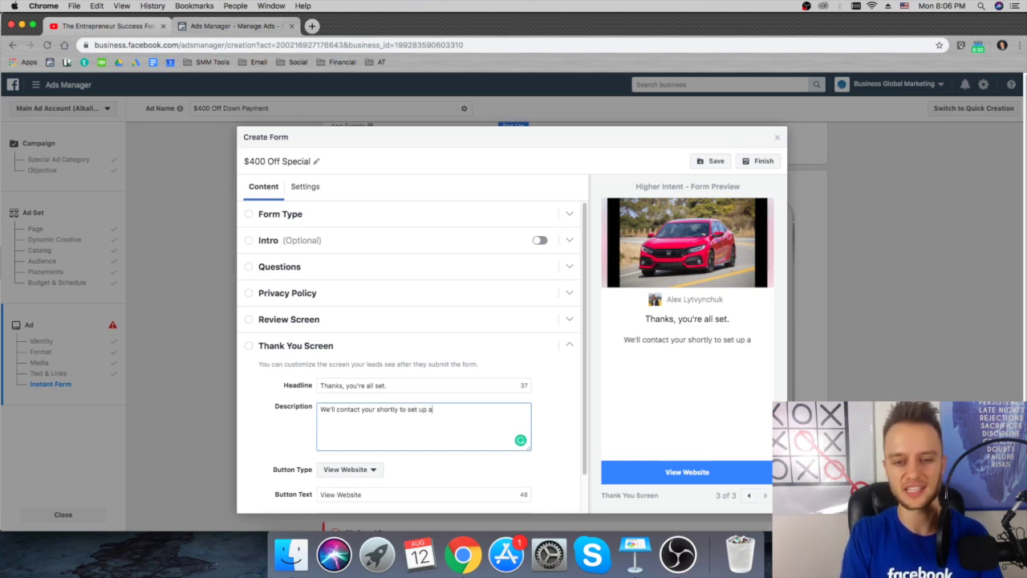
pyautogui.write('n')
pyautogui.write(' ap')
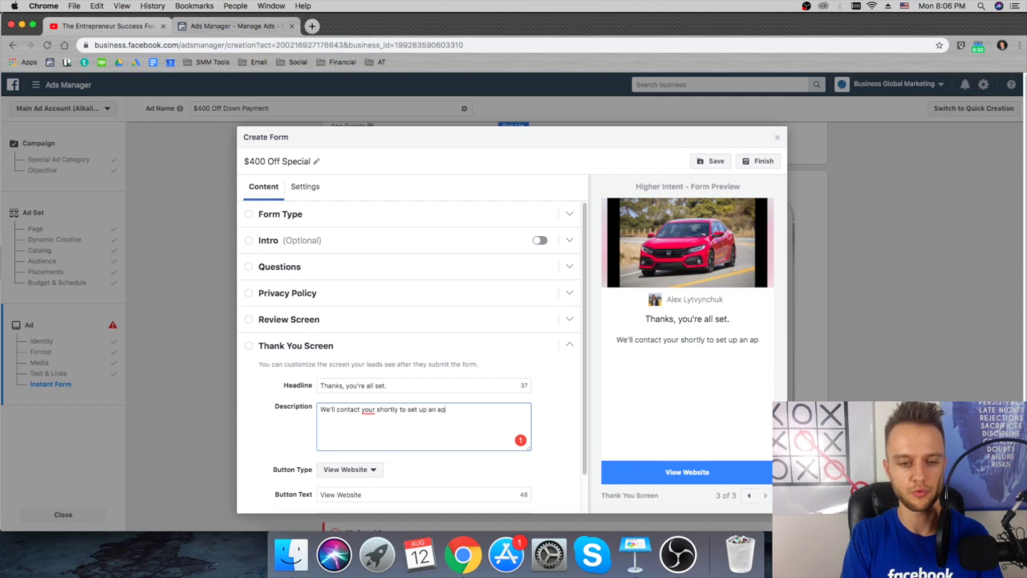
pyautogui.write('pointment')
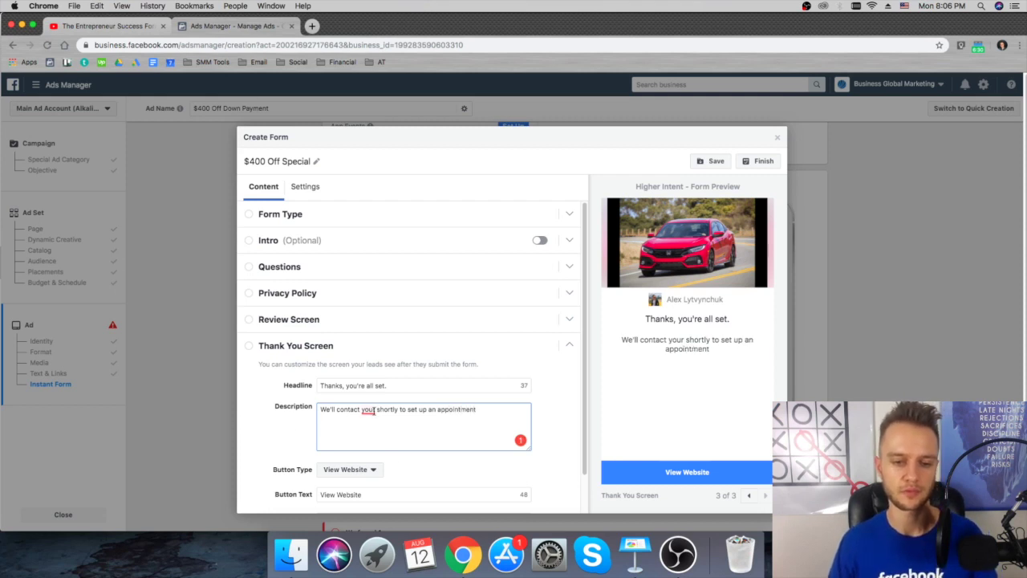
# Step: Correct "your" to "you" in the thank-you description and end the sentence with an exclamation mark
pyautogui.moveTo(373, 410)
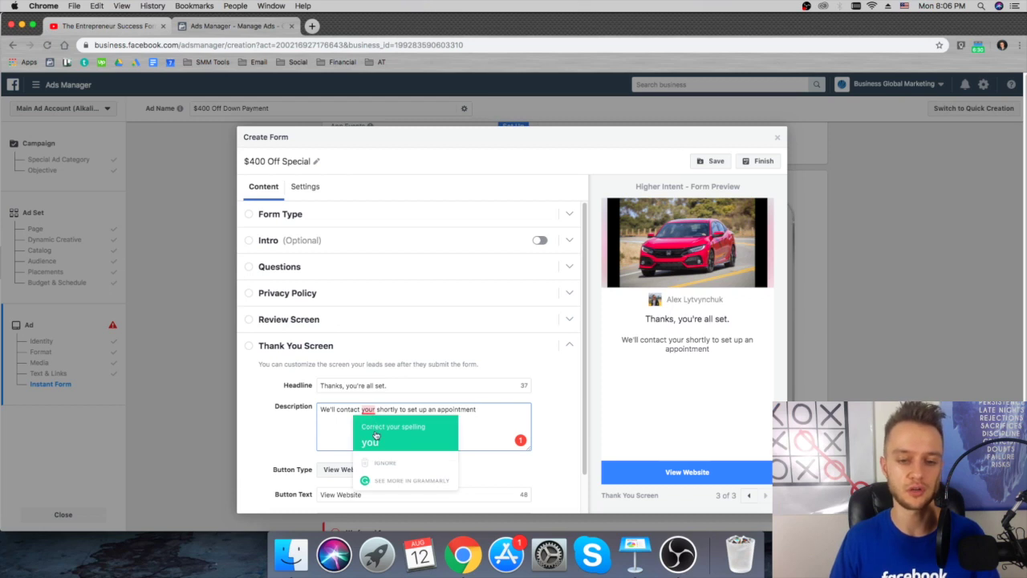
pyautogui.click(376, 435)
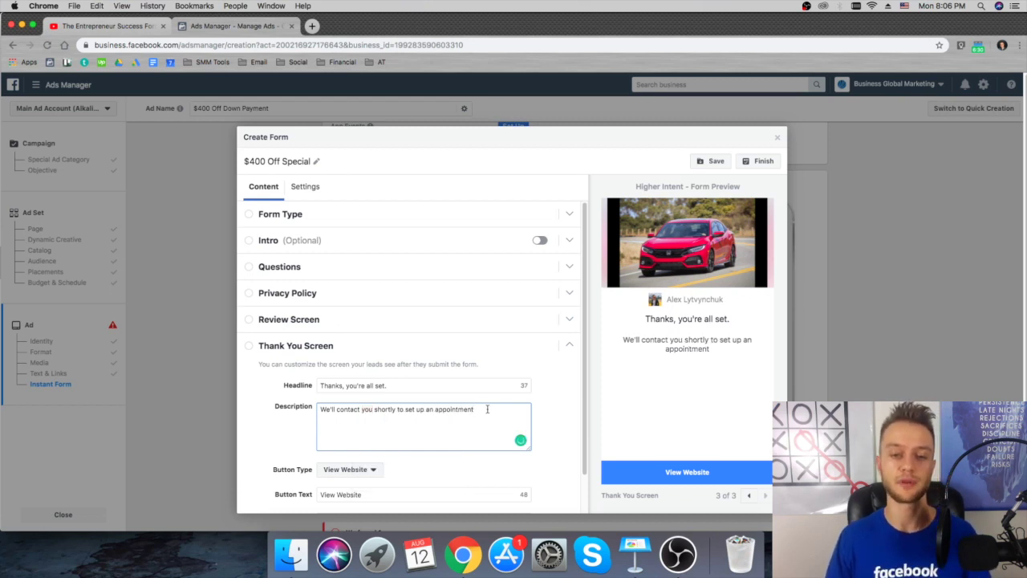
pyautogui.press('BackSpace')
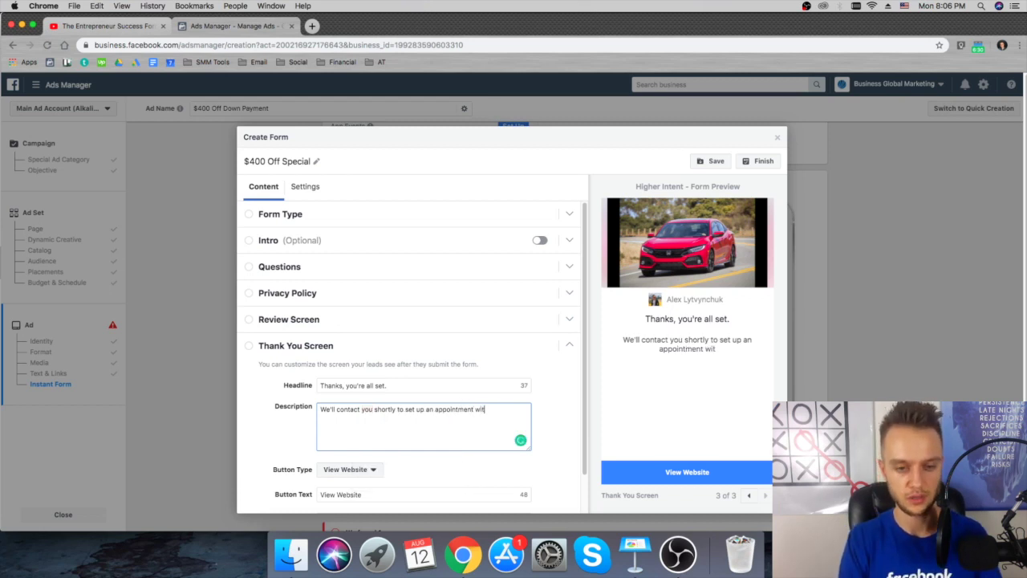
pyautogui.write('t!')
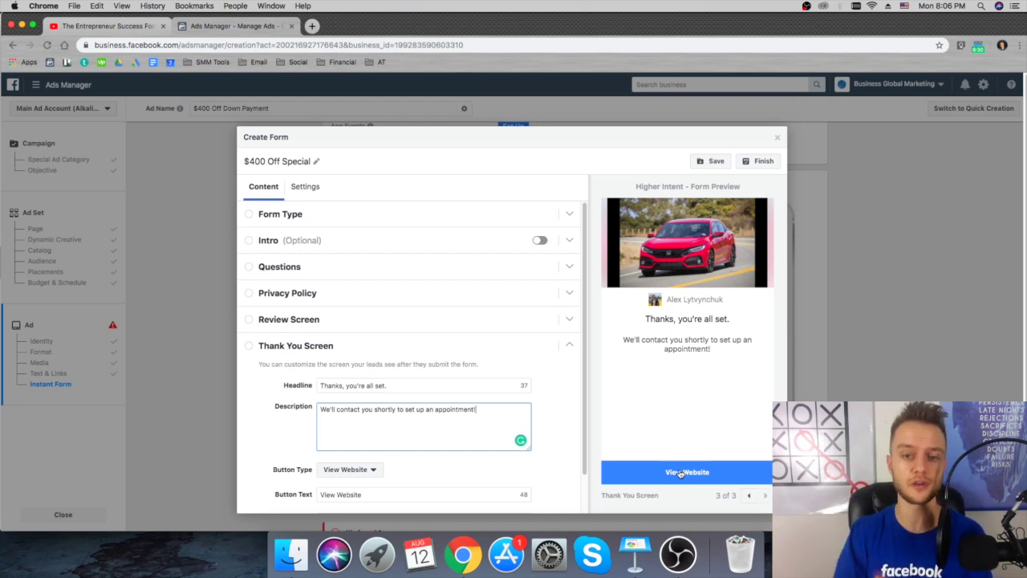
# Step: Set the Thank You Screen button type to Download with the text "Download $400 Coupon", and open the Website Link for entry
pyautogui.scroll(-2, 551, 423)
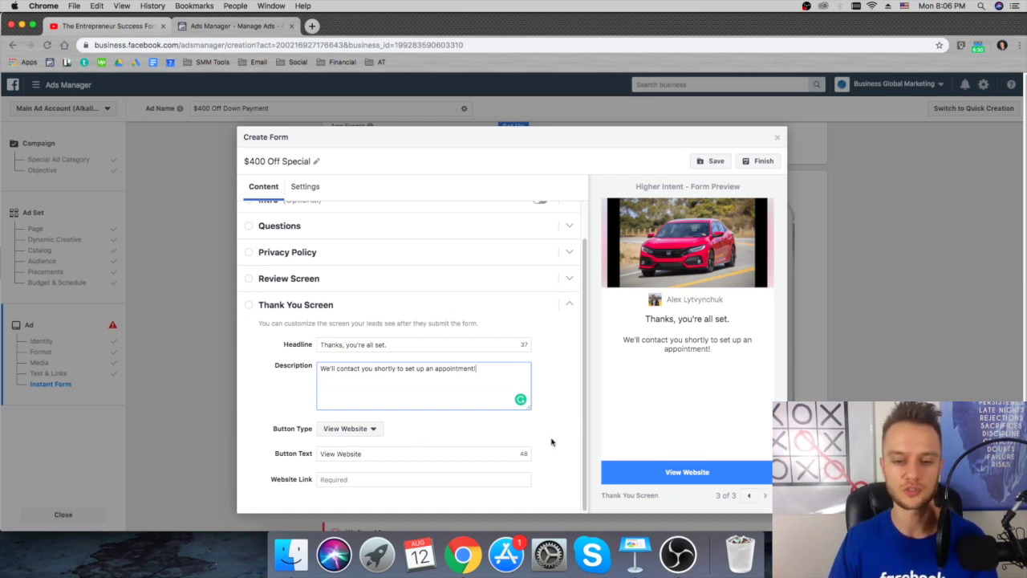
pyautogui.click(329, 429)
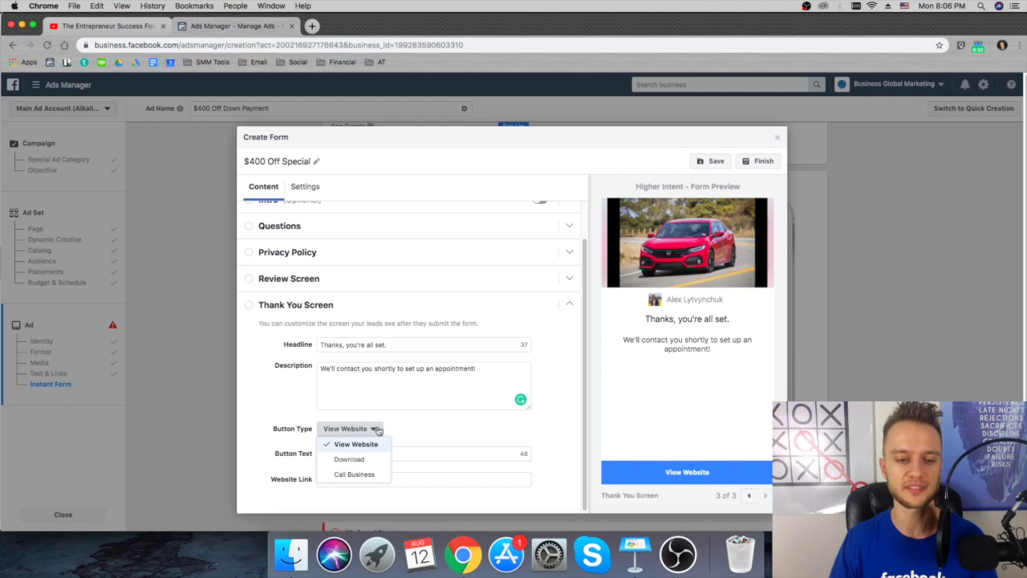
pyautogui.click(350, 459)
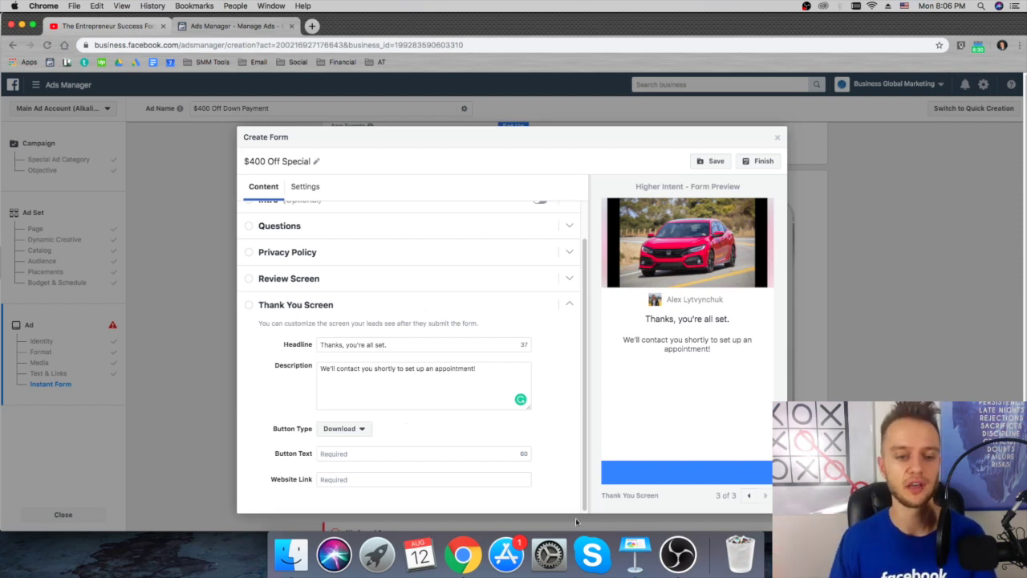
pyautogui.click(334, 454)
pyautogui.write('fasfasdfas')
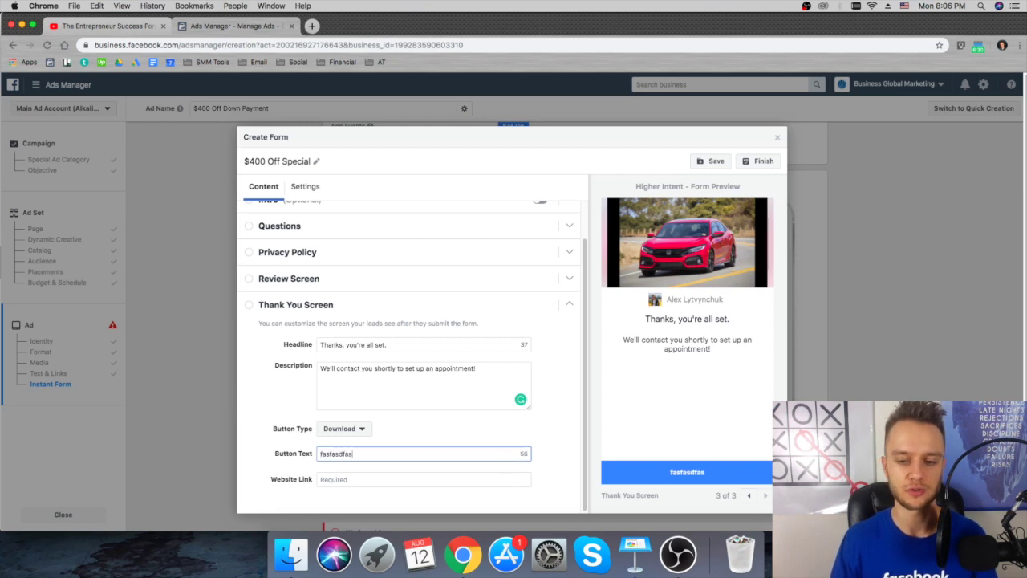
pyautogui.doubleClick(333, 454)
pyautogui.write('Dow')
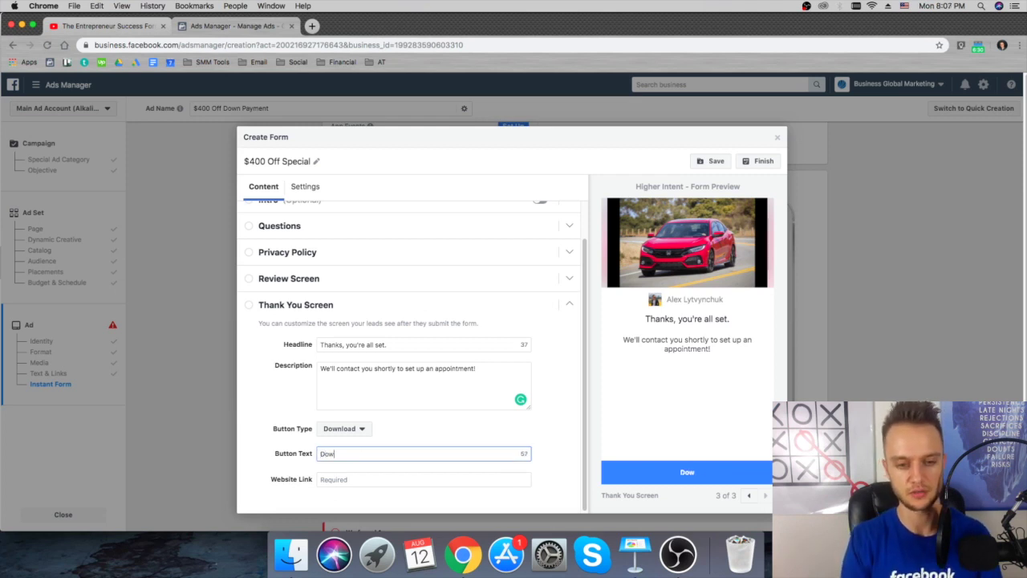
pyautogui.write('nload $400 C')
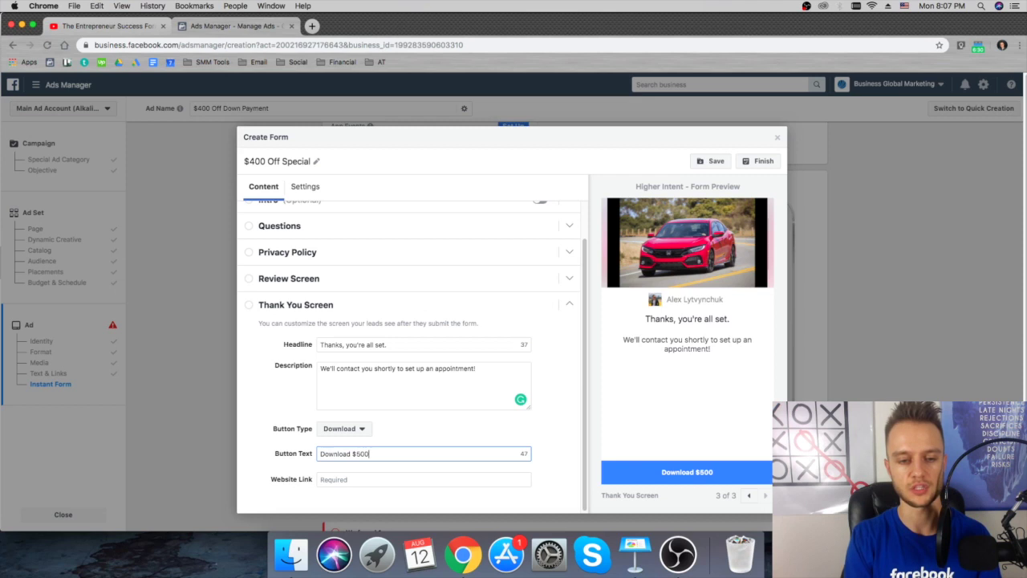
pyautogui.write('oupon')
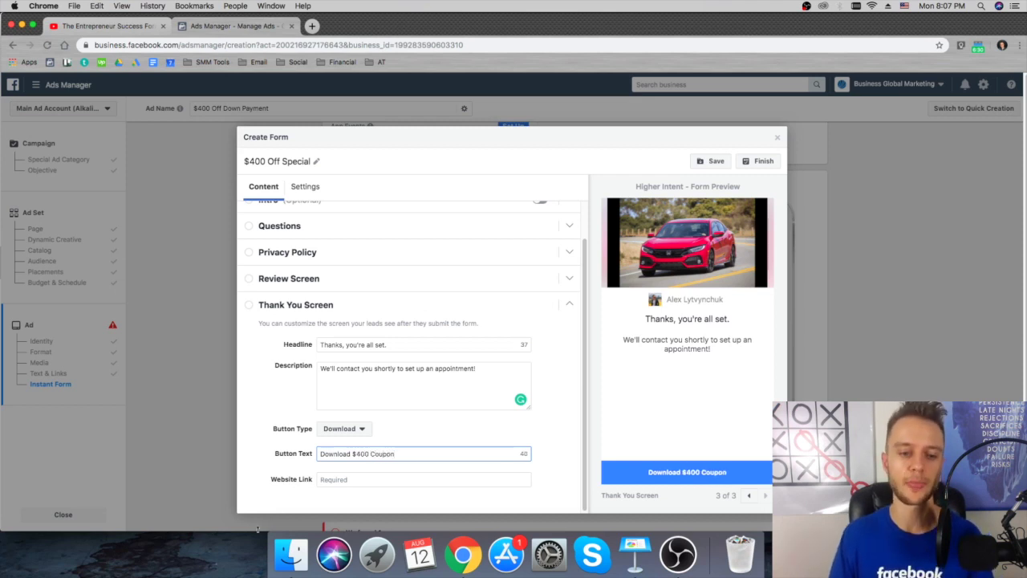
pyautogui.click(336, 479)
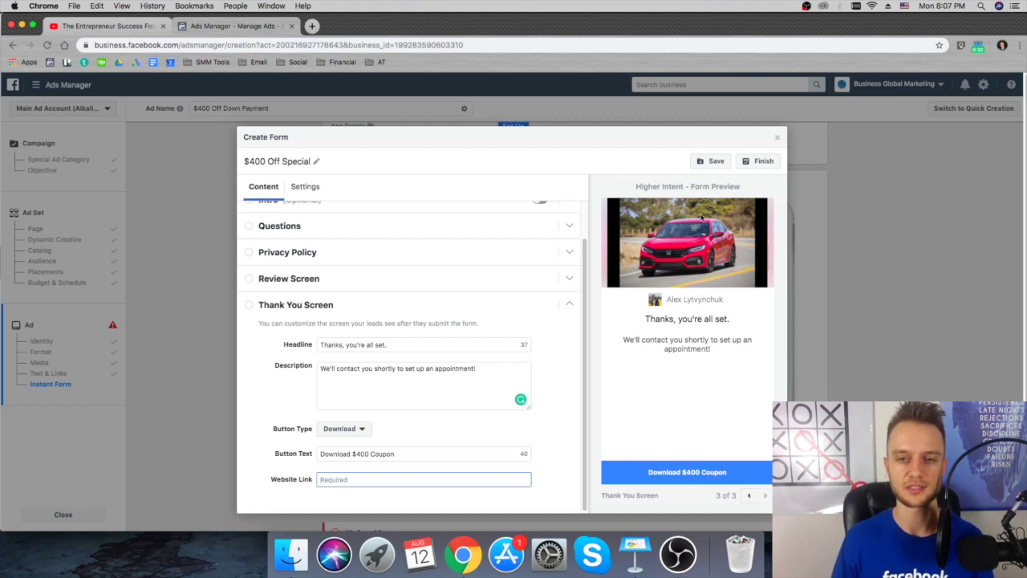
# Step: Set the thank-you button's Website Link to the advertiser's website address and finish the $400 Off Special form for use in the ad
pyautogui.write('https://alexlytvynchuk.com')
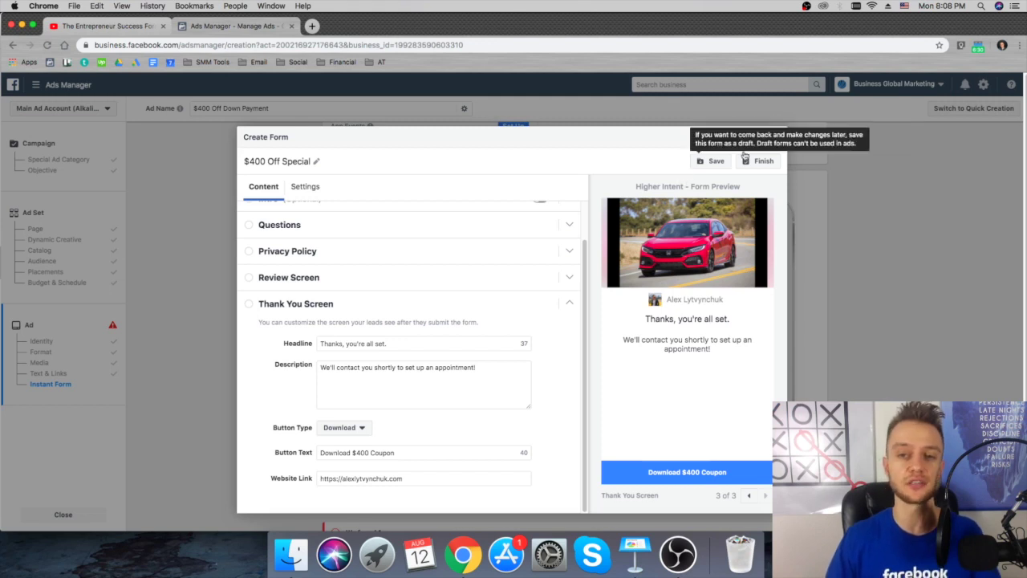
pyautogui.click(769, 161)
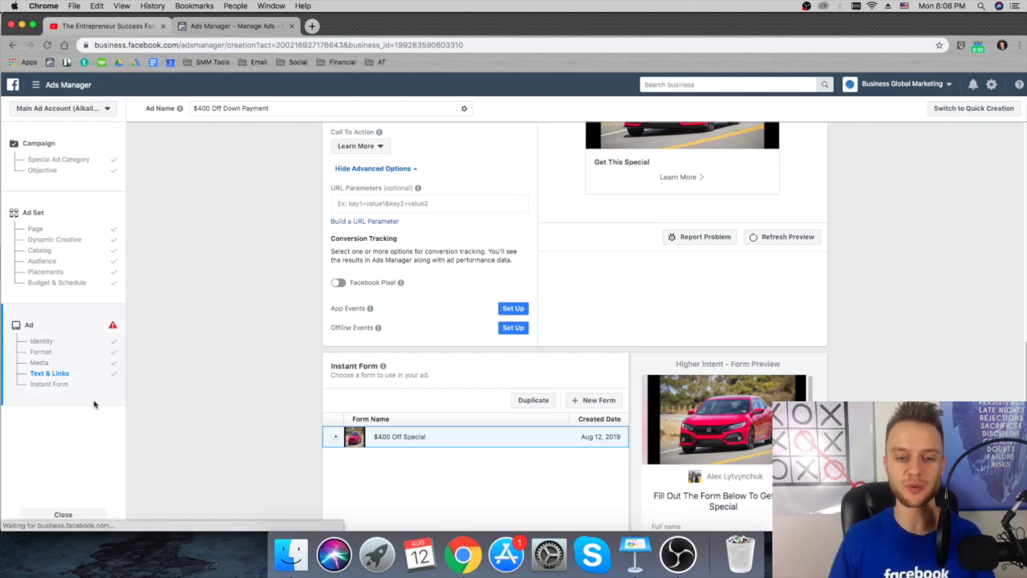
pyautogui.scroll(-2, 241, 346)
pyautogui.scroll(-5, 302, 355)
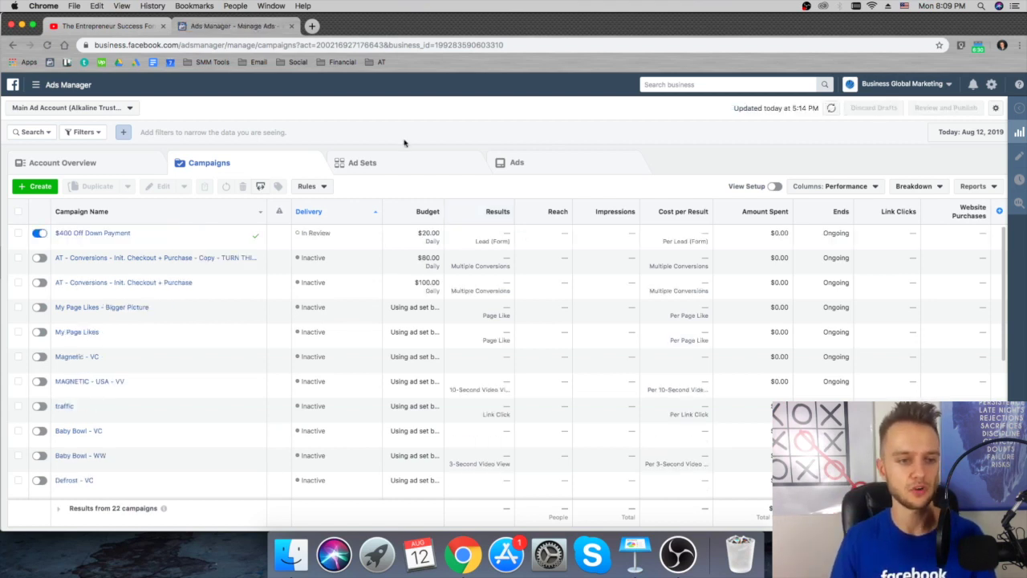
# Step: Duplicate the $400 Off Down Payment campaign's Targeting SUV's ad set once into that same existing campaign
pyautogui.click(18, 237)
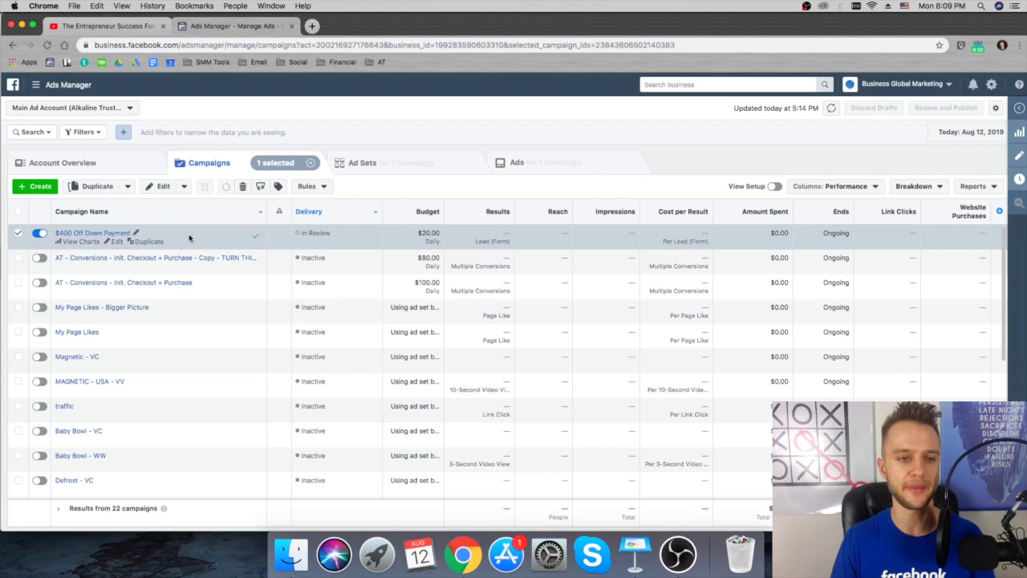
pyautogui.click(375, 165)
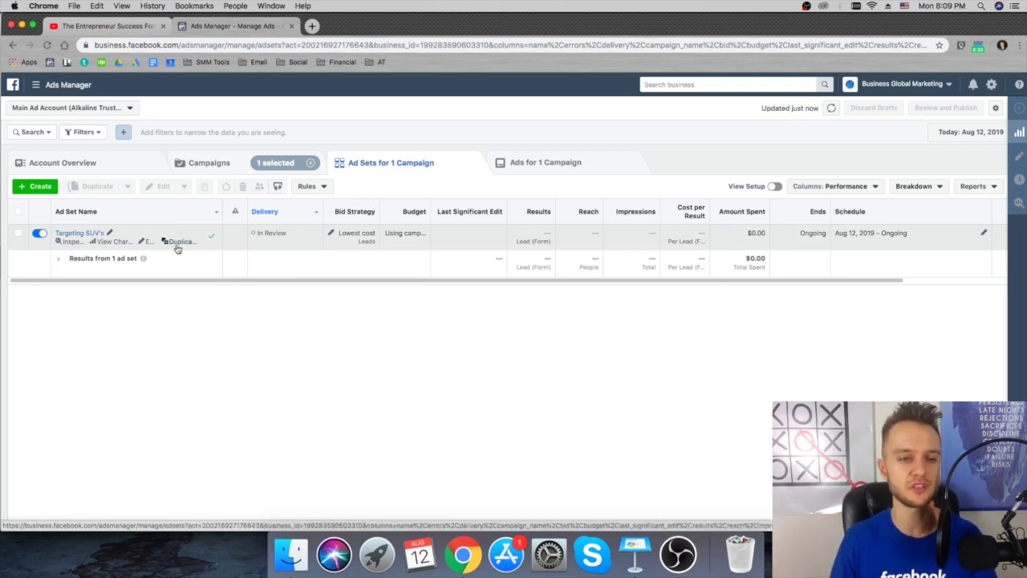
pyautogui.click(179, 242)
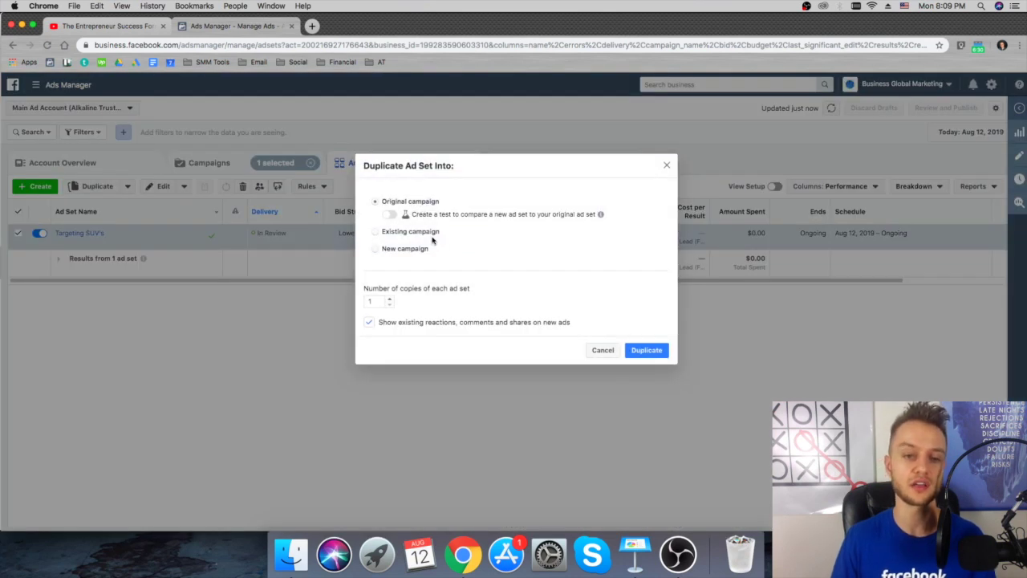
pyautogui.click(431, 234)
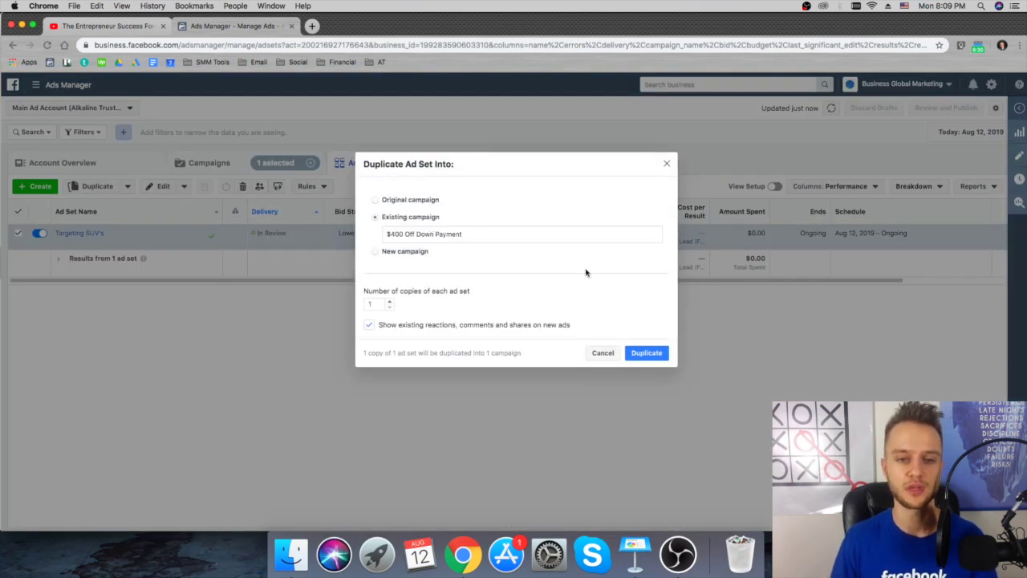
pyautogui.click(660, 354)
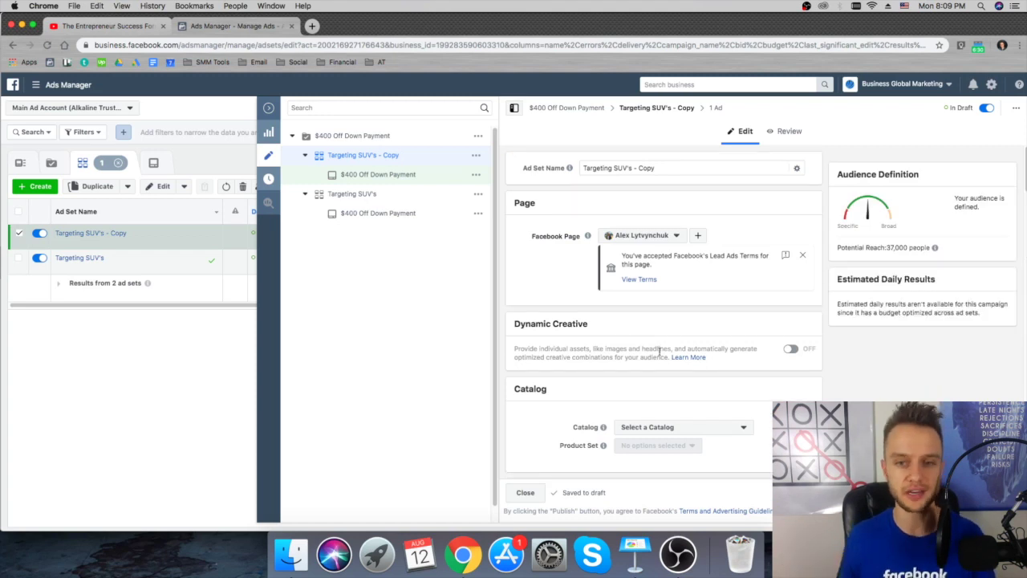
# Step: Rename the duplicated ad set as Targeting Sedan, removing the Copy suffix
pyautogui.click(634, 169)
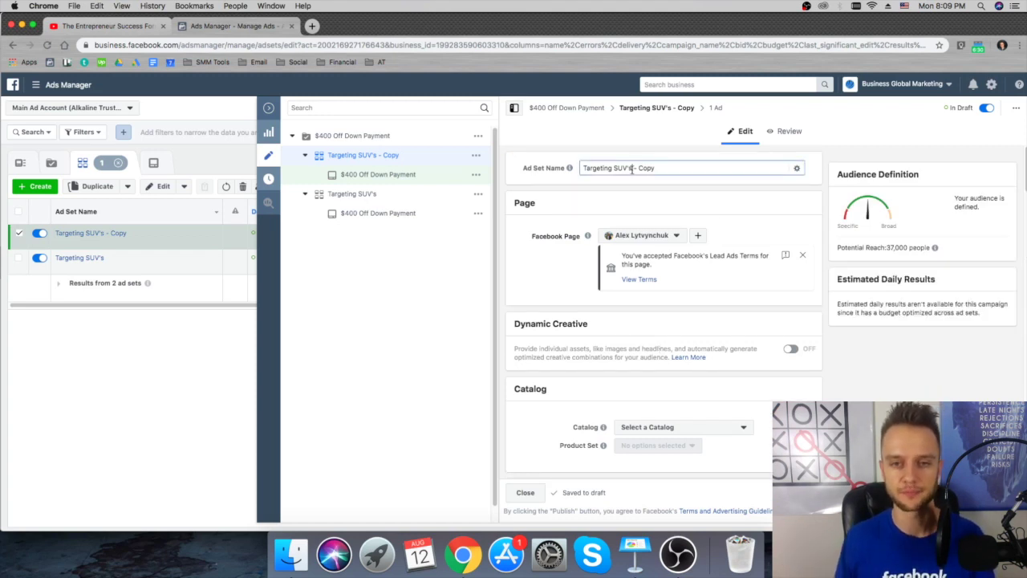
pyautogui.press('BackSpace')
pyautogui.press('BackSpace')
pyautogui.press('BackSpace')
pyautogui.press('BackSpace')
pyautogui.write('edan')
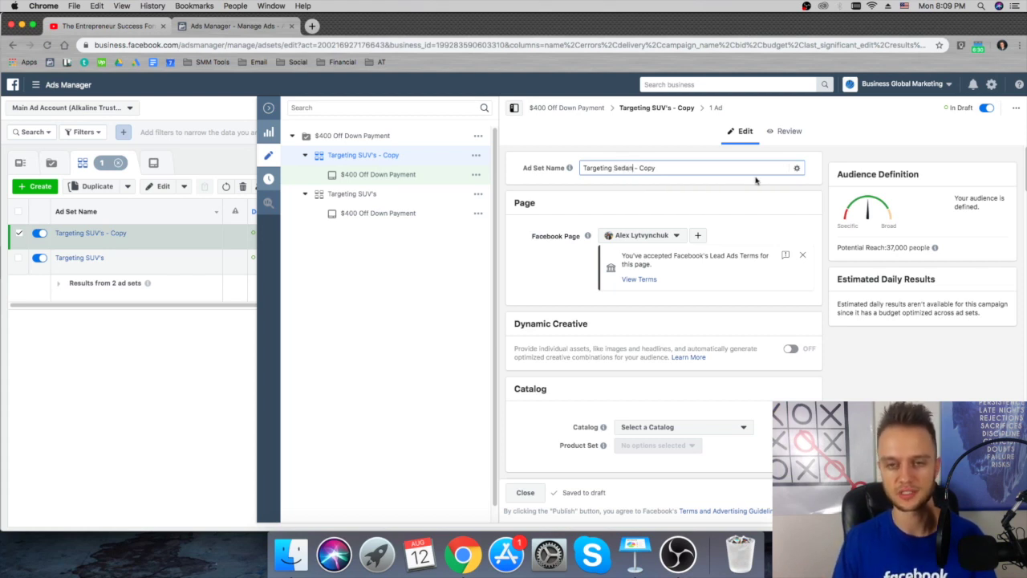
pyautogui.moveTo(735, 168); pyautogui.dragTo(639, 165)
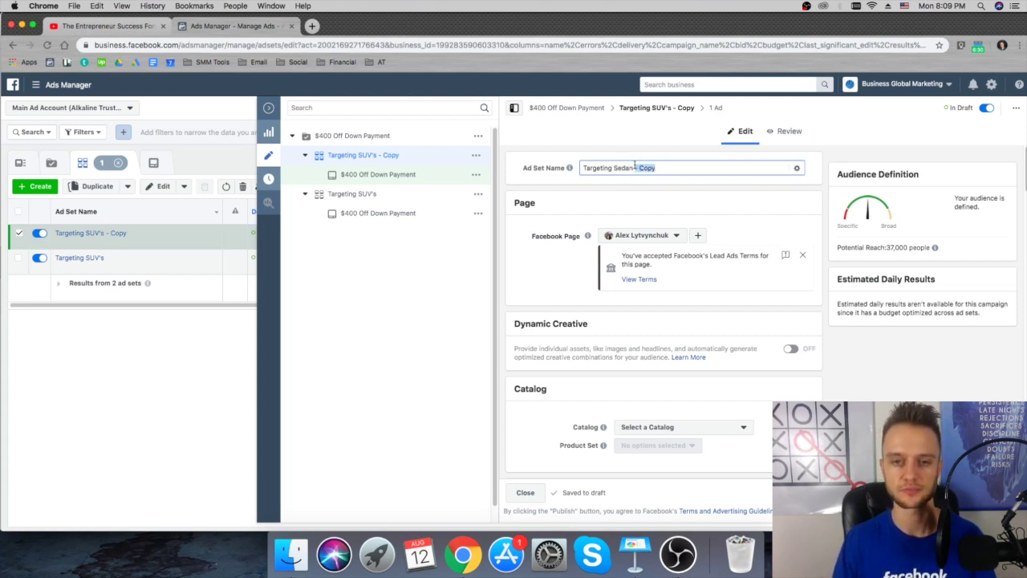
pyautogui.press('BackSpace')
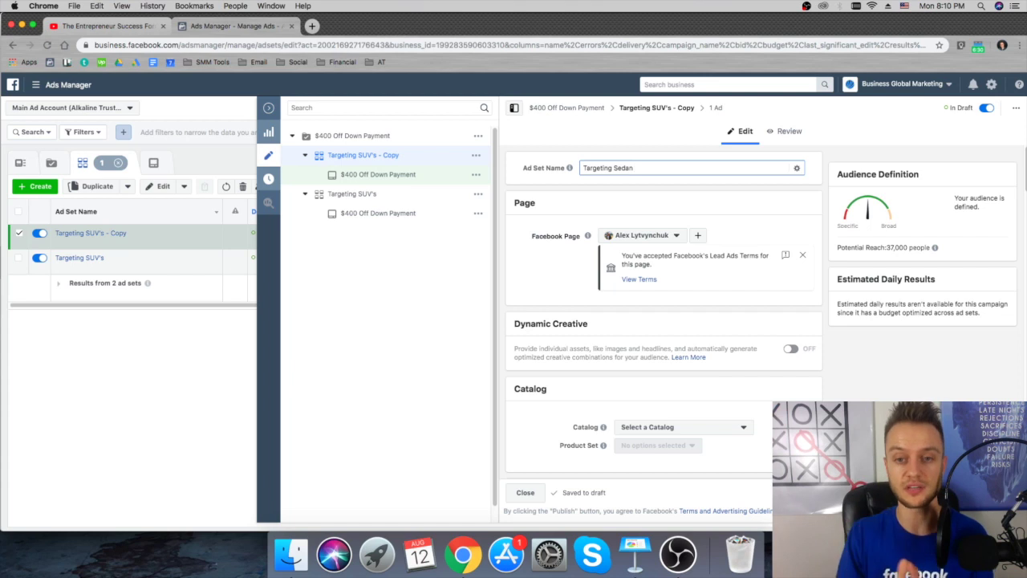
# Step: Check the duplicated ad set's audience settings and rename the ad set as Broad
pyautogui.scroll(-10, 658, 248)
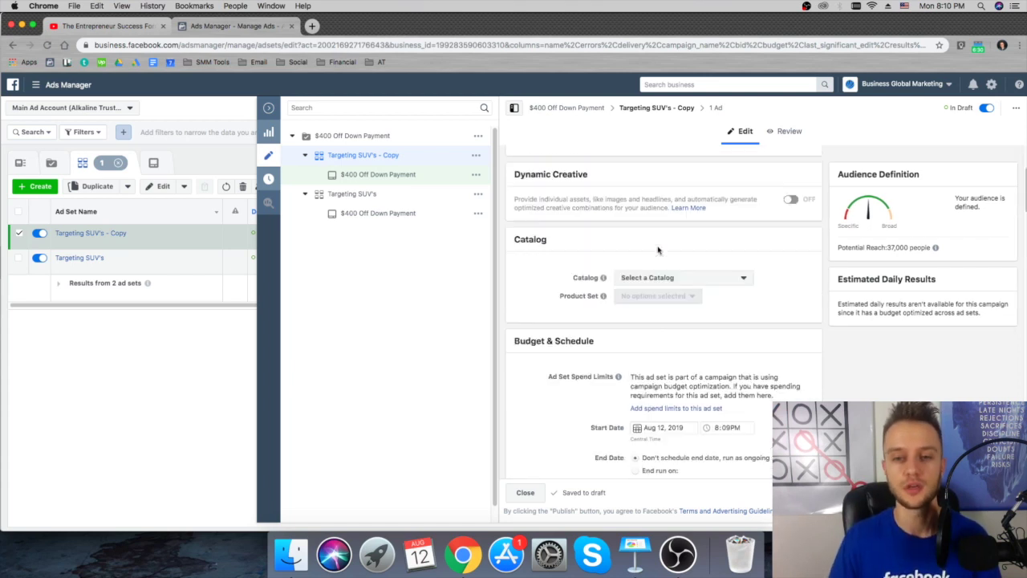
pyautogui.scroll(-2, 674, 361)
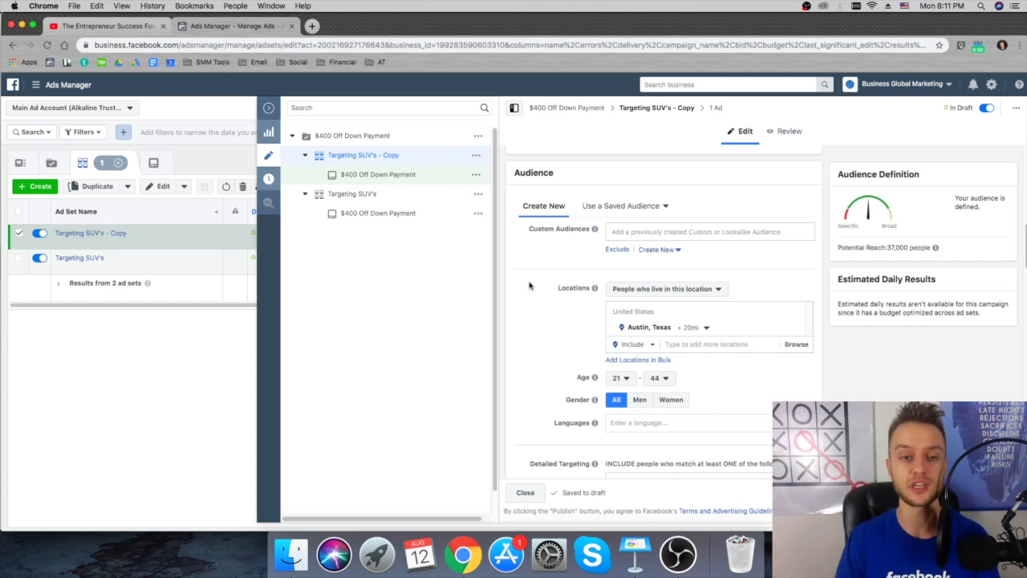
pyautogui.scroll(1, 543, 207)
pyautogui.scroll(10, 803, 273)
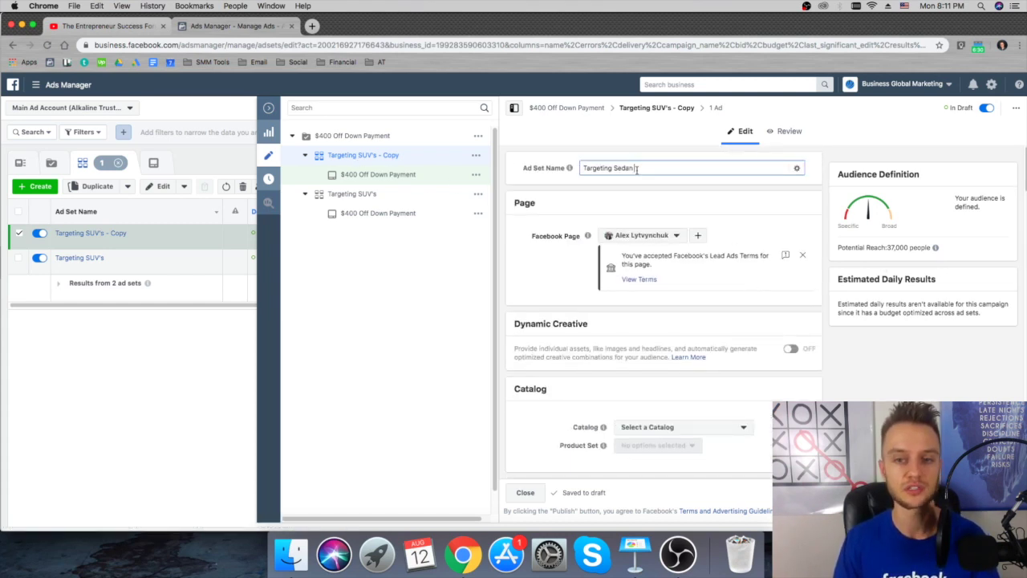
pyautogui.tripleClick(637, 168)
pyautogui.write('Broad')
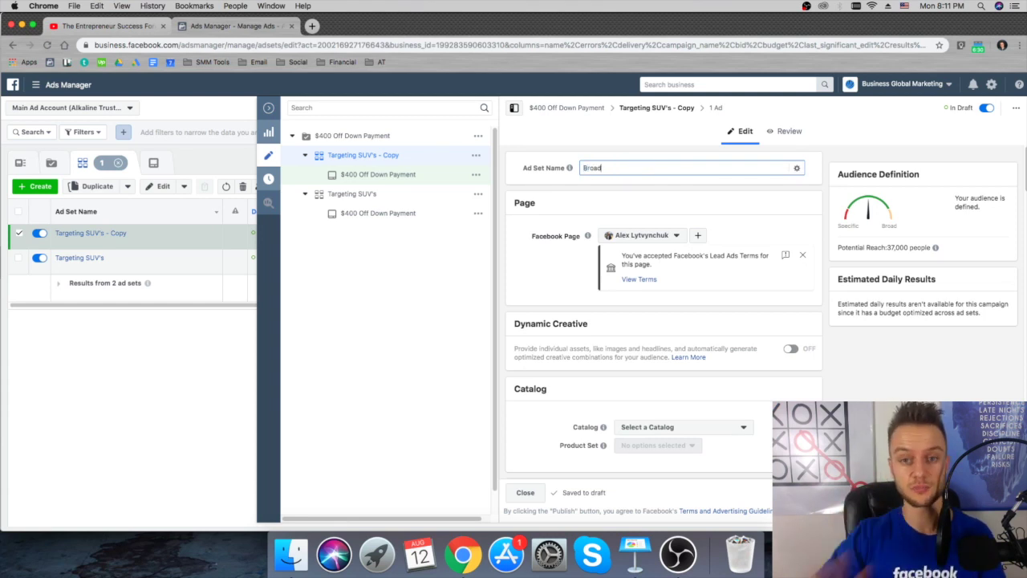
pyautogui.click(616, 204)
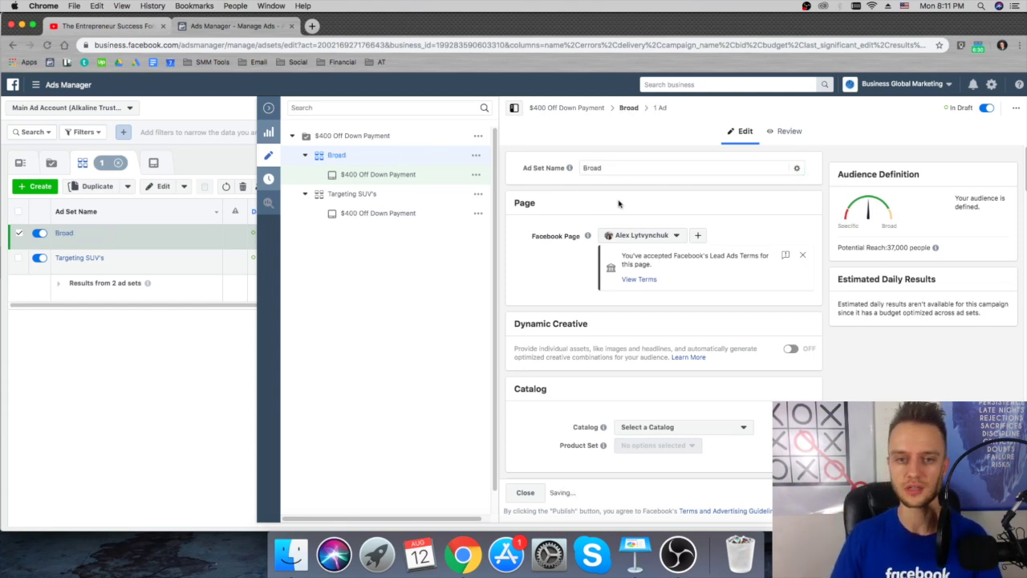
# Step: Remove all car-related interests and the additional SUVs condition from the Broad ad set's detailed targeting
pyautogui.scroll(-2, 614, 224)
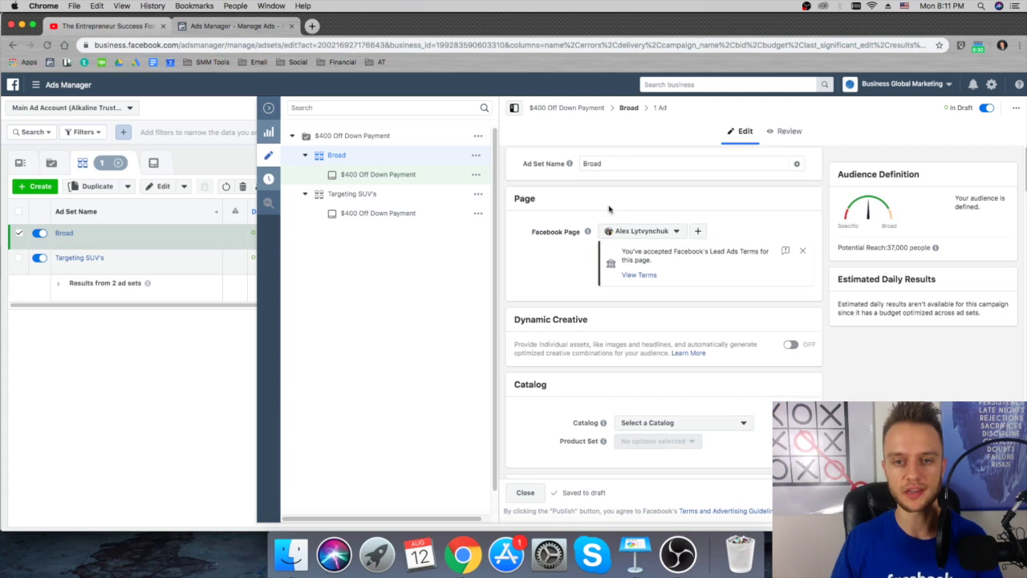
pyautogui.scroll(-3, 642, 245)
pyautogui.scroll(-5, 610, 269)
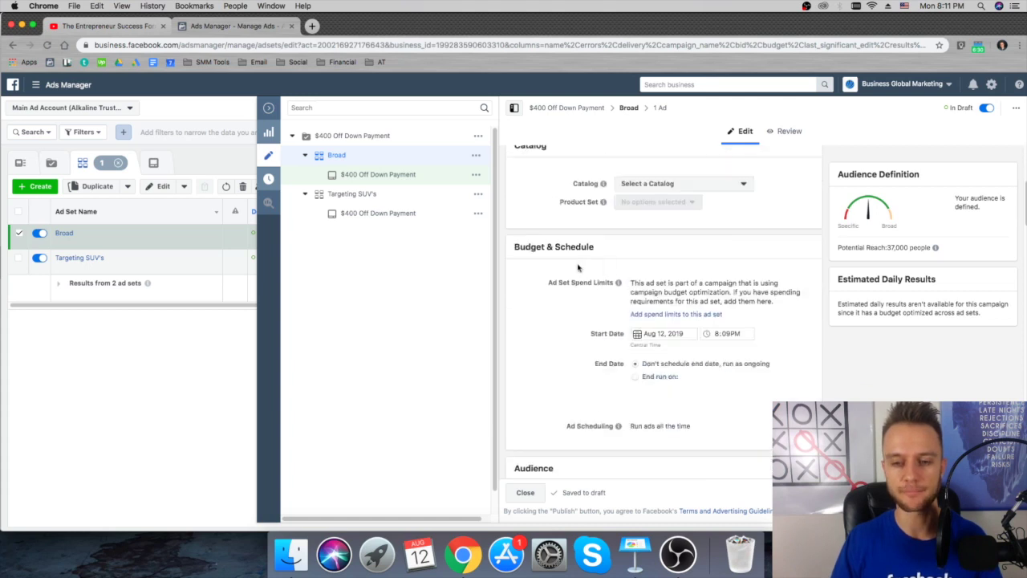
pyautogui.scroll(-2, 610, 269)
pyautogui.scroll(1, 634, 287)
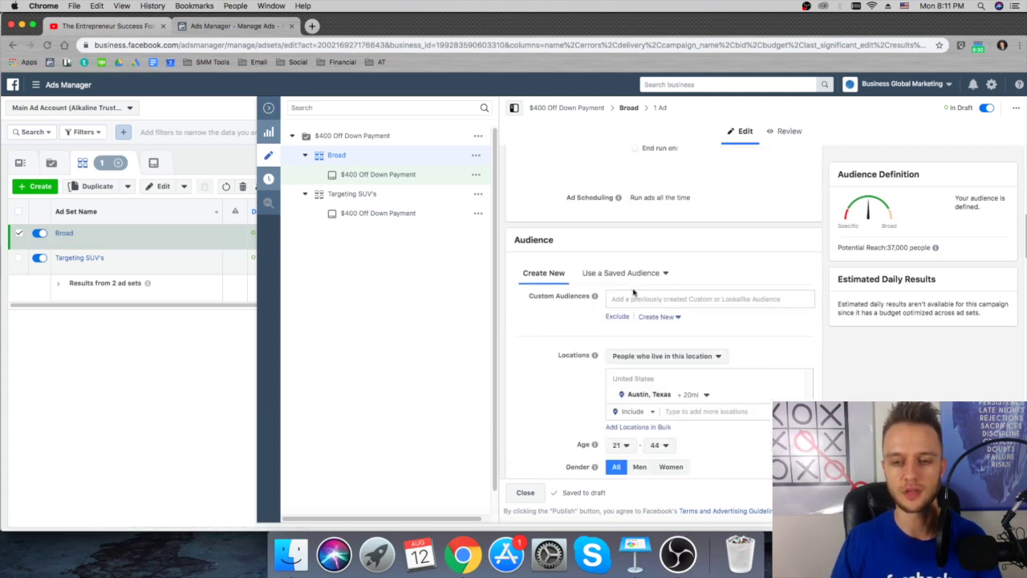
pyautogui.scroll(-3, 649, 287)
pyautogui.scroll(-4, 699, 348)
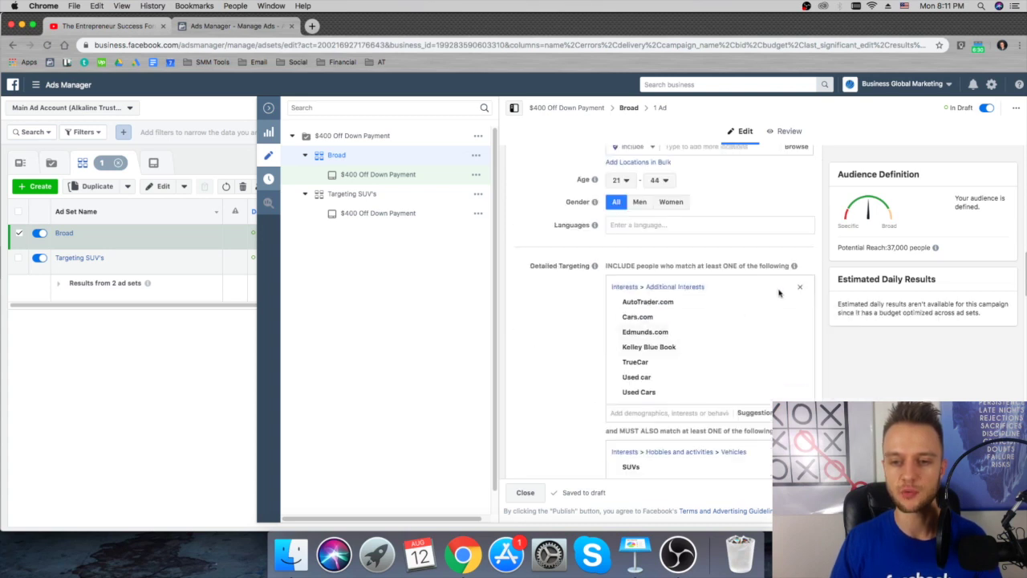
pyautogui.click(801, 290)
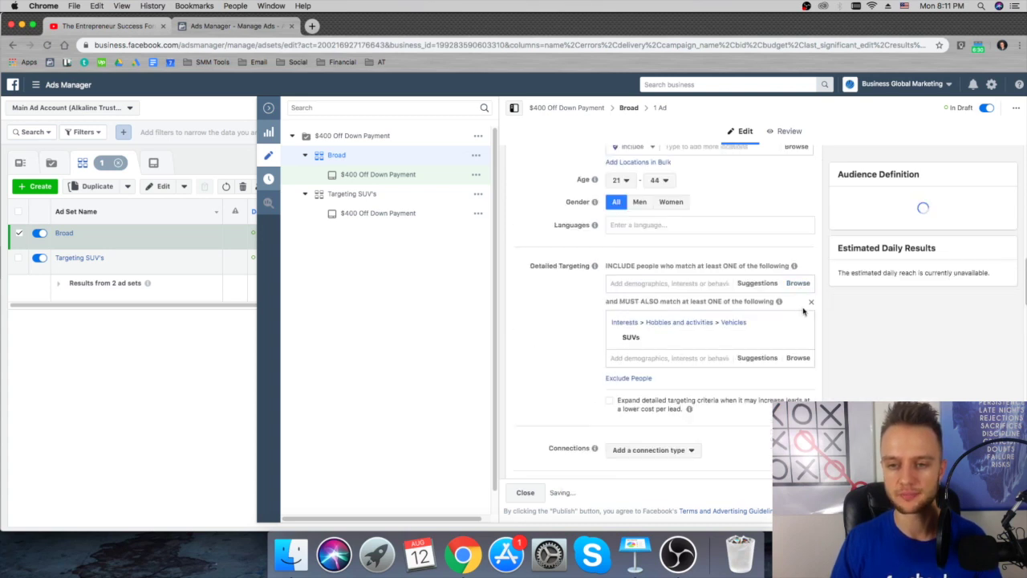
pyautogui.click(812, 303)
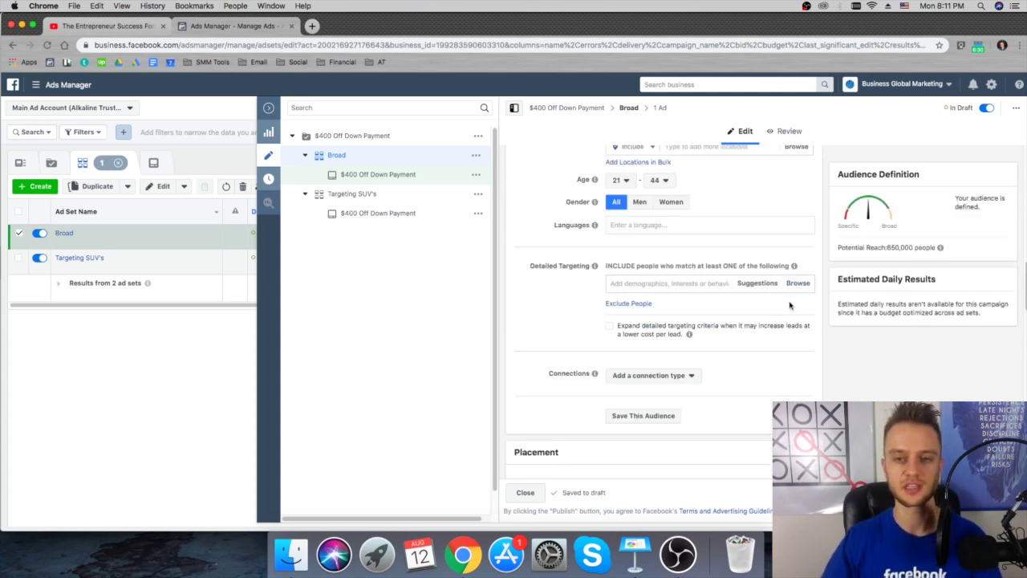
# Step: Publish the Broad ad set and return to the ad set list with it deselected
pyautogui.scroll(5, 813, 305)
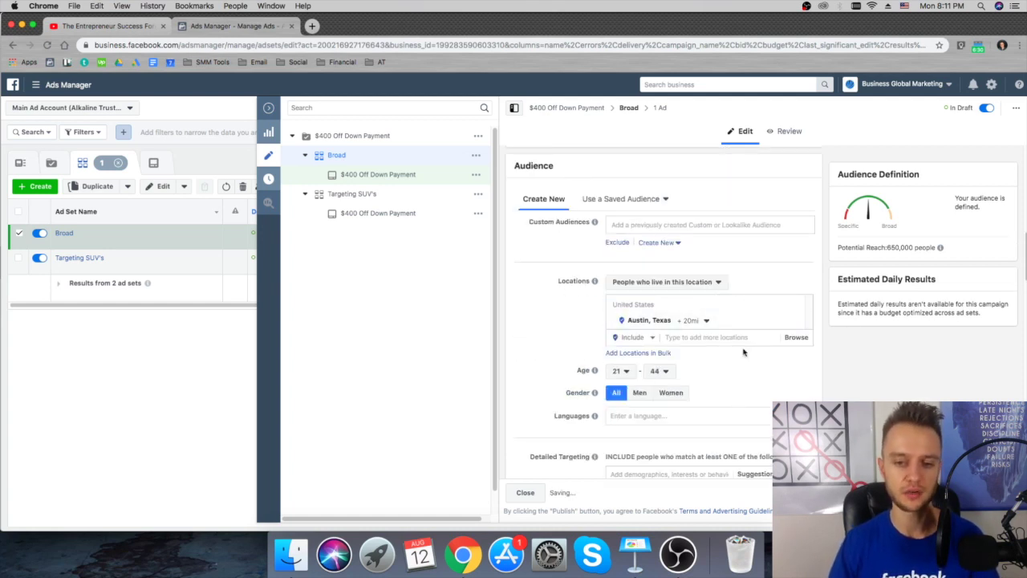
pyautogui.click(665, 340)
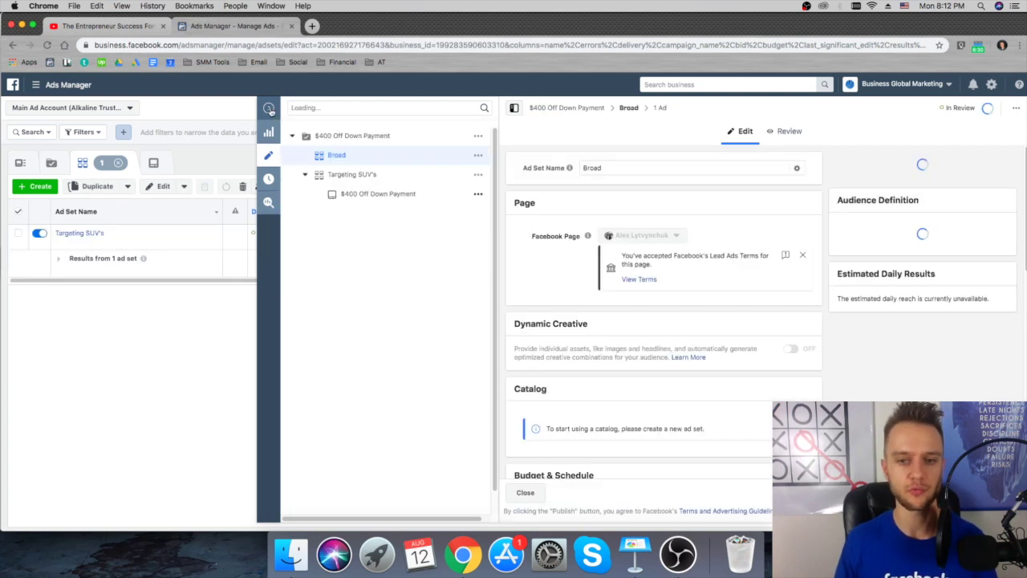
pyautogui.press('Escape')
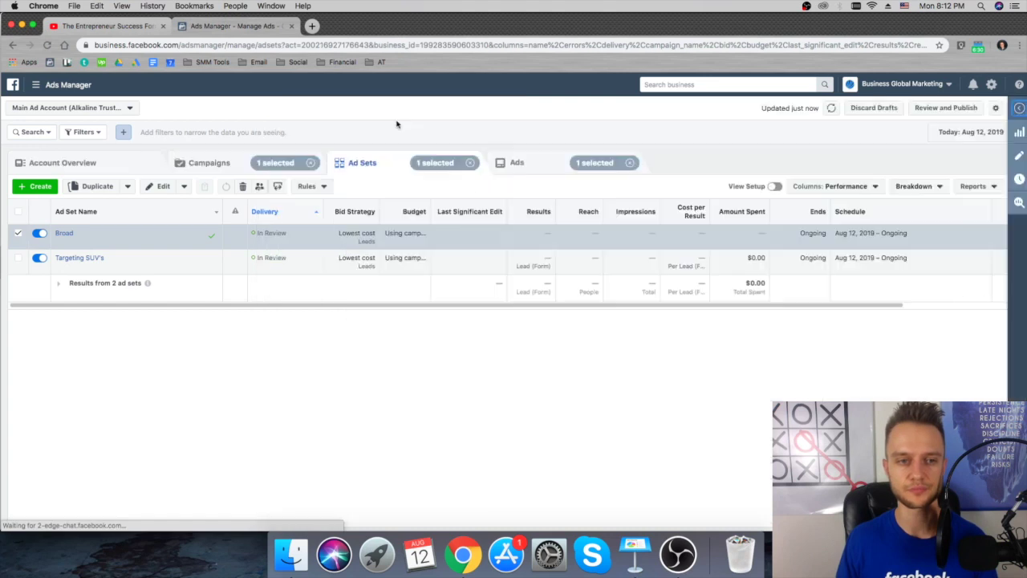
pyautogui.click(18, 233)
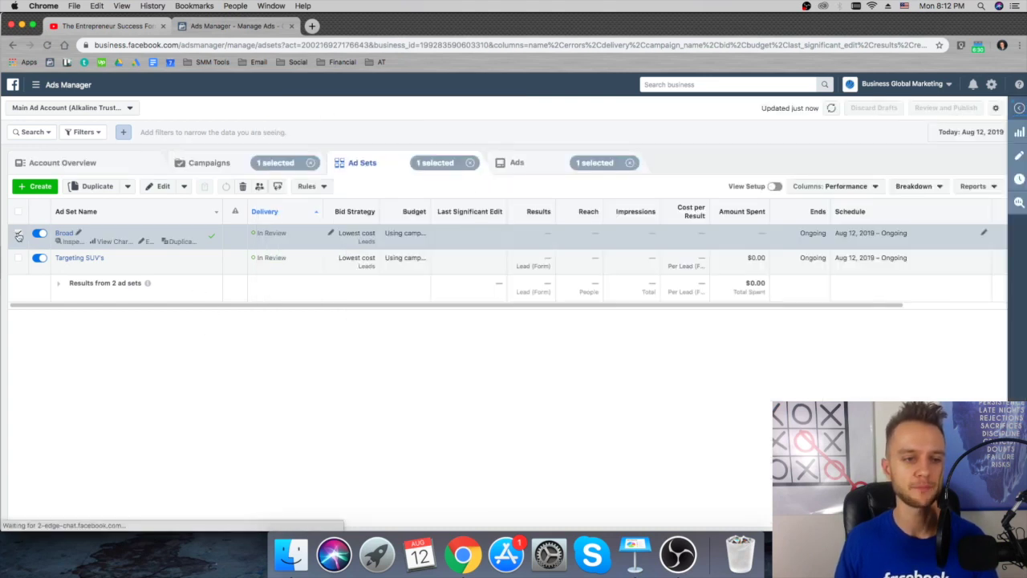
# Step: Review the $400 Off Down Payment campaign and its Broad and Targeting SUV's ad sets
pyautogui.click(211, 164)
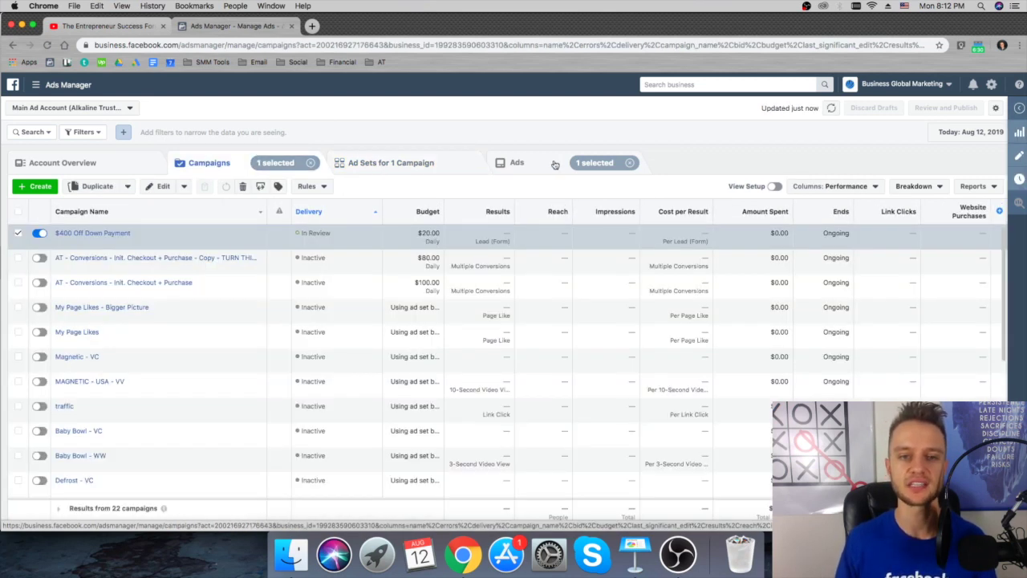
pyautogui.moveTo(74, 240)
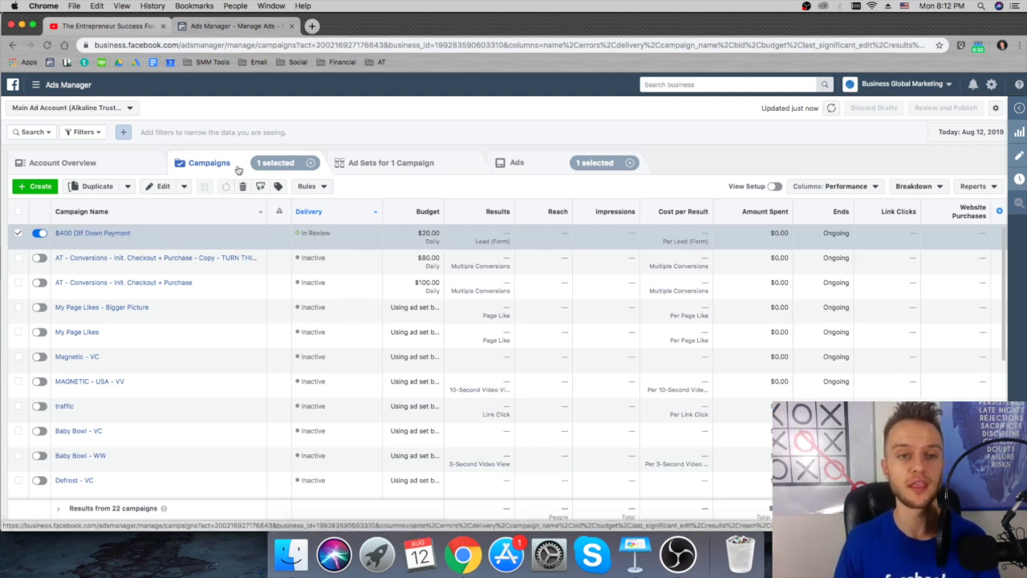
pyautogui.click(368, 164)
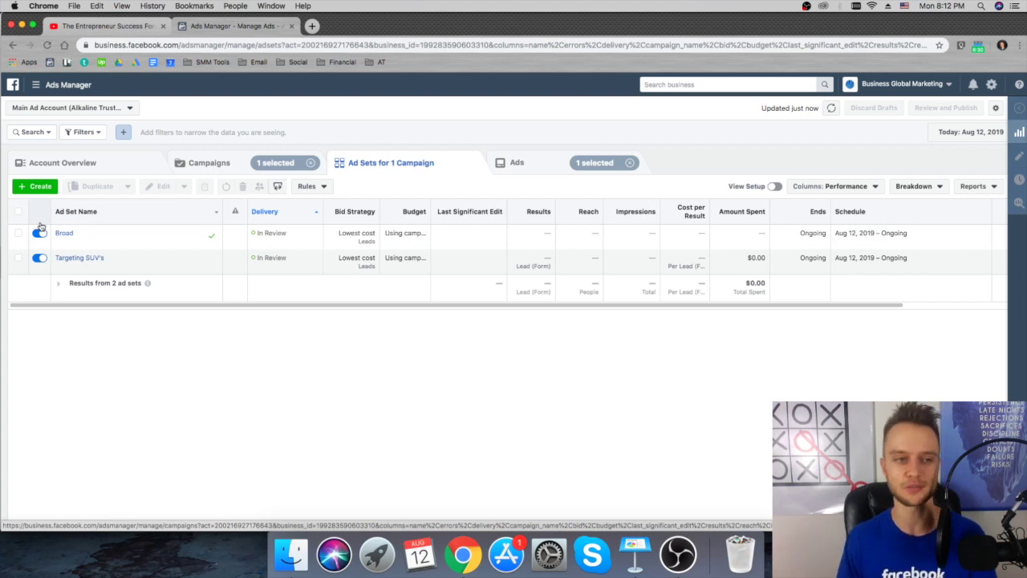
pyautogui.moveTo(136, 239)
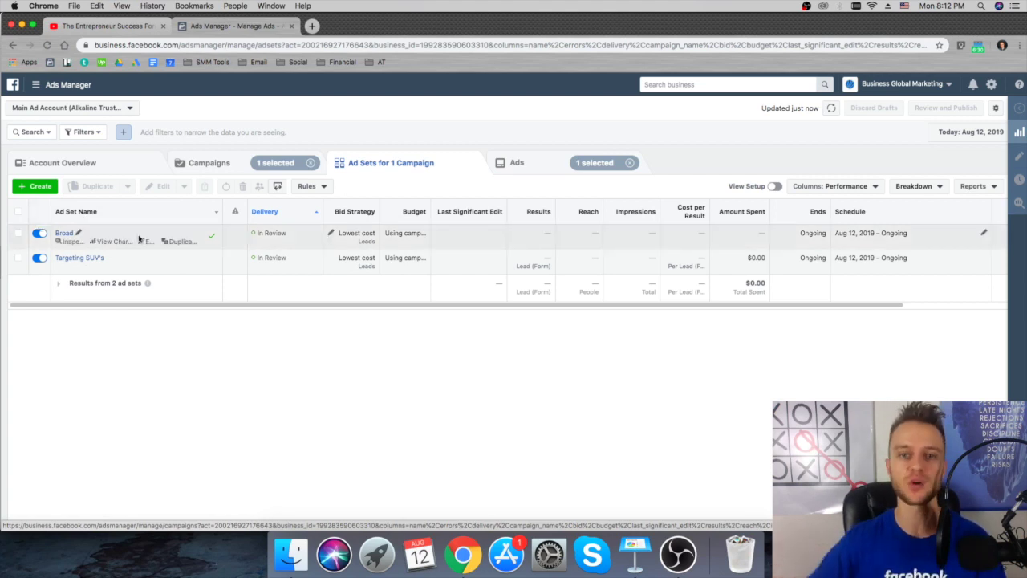
pyautogui.moveTo(88, 267)
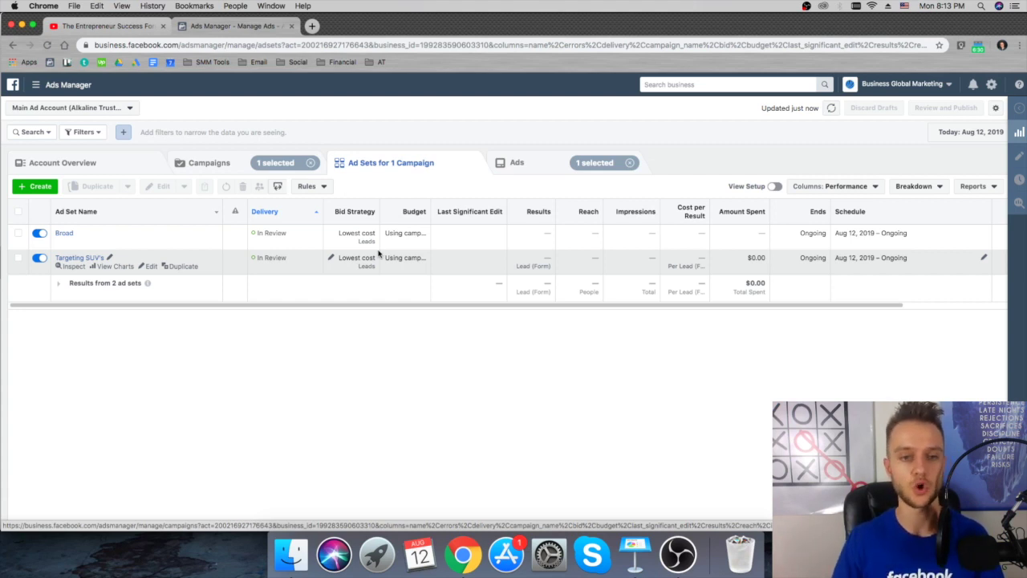
# Step: Inspect the ads in both ad sets, clear the ad selection, and return to the campaign overview
pyautogui.click(518, 169)
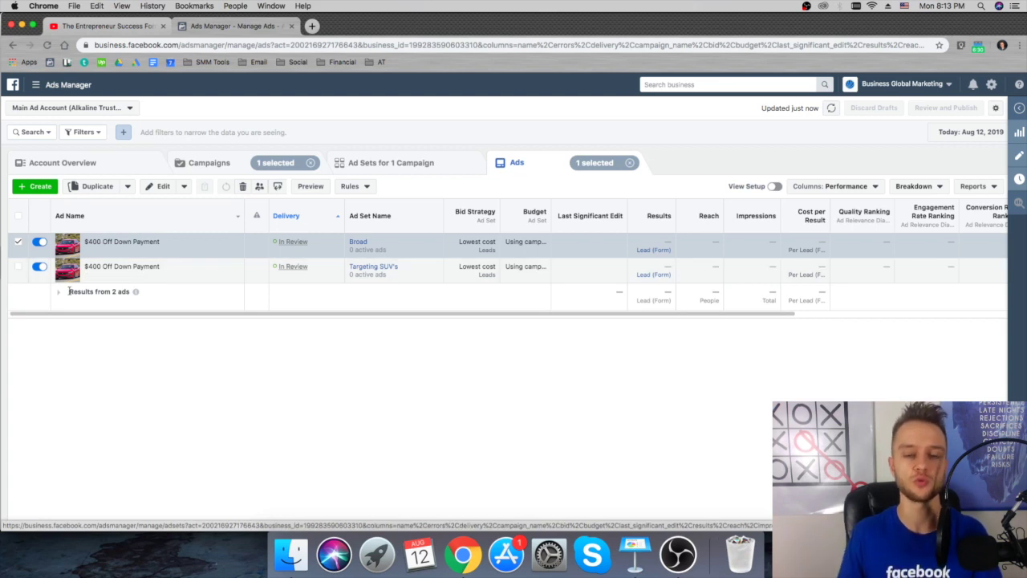
pyautogui.click(19, 245)
pyautogui.click(354, 161)
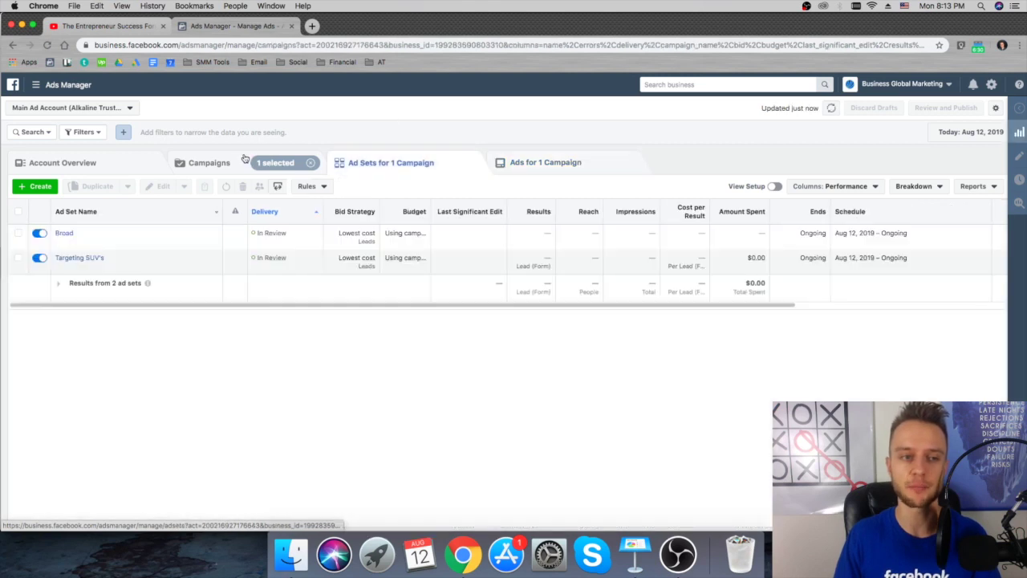
pyautogui.click(244, 159)
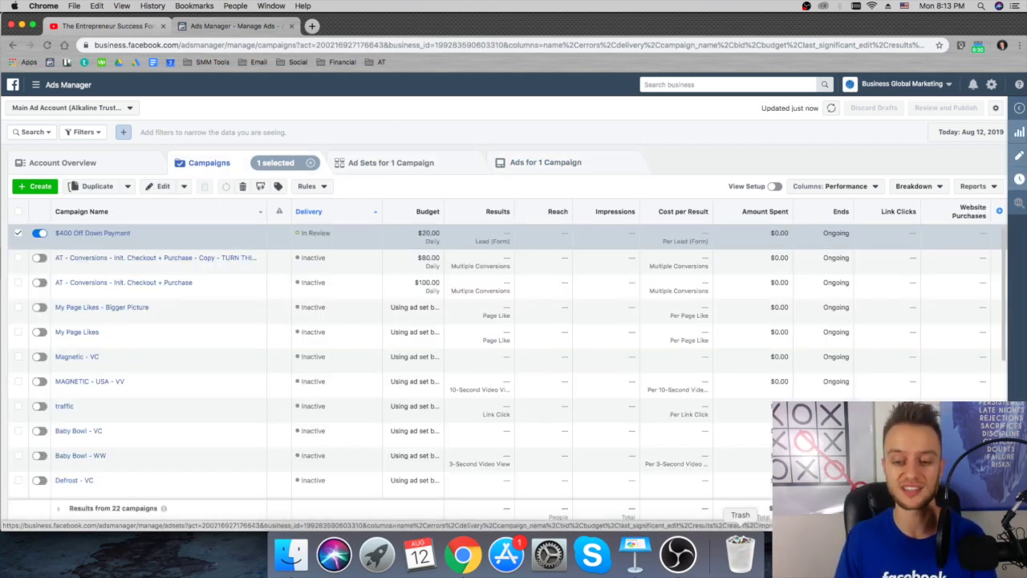
# Step: Switch to Keynote, play the slideshow from the "Let's Create Our First Facebook Ad" slide, and advance to "So At This Point…"
pyautogui.click(635, 553)
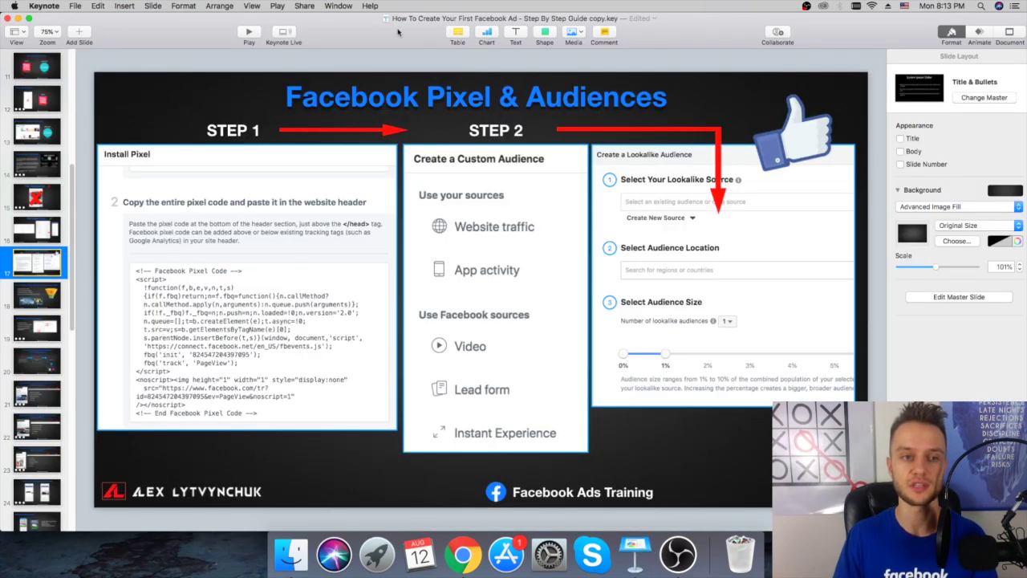
pyautogui.scroll(-5, 32, 385)
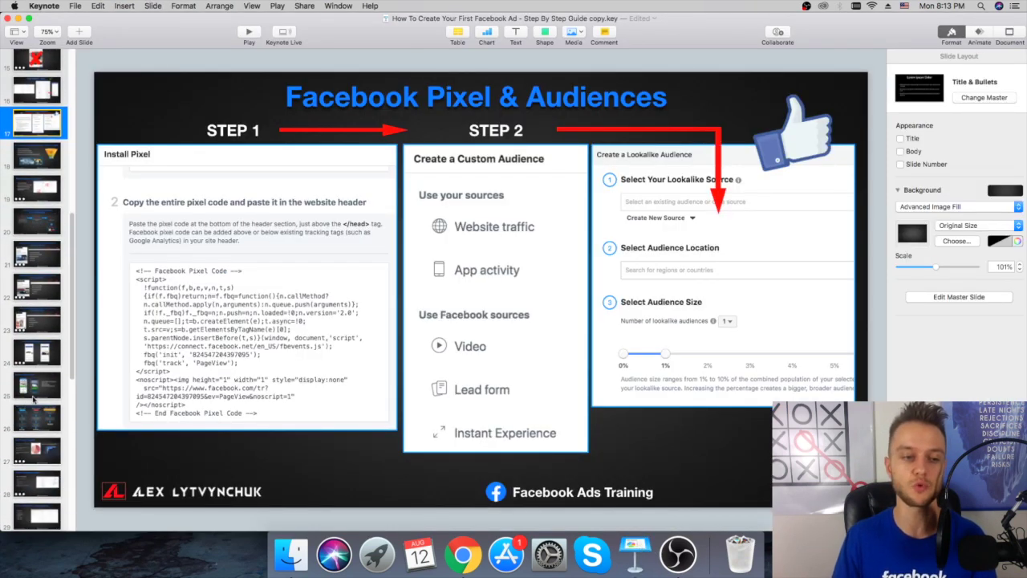
pyautogui.scroll(-2, 32, 399)
pyautogui.scroll(-3, 46, 406)
pyautogui.scroll(-5, 46, 405)
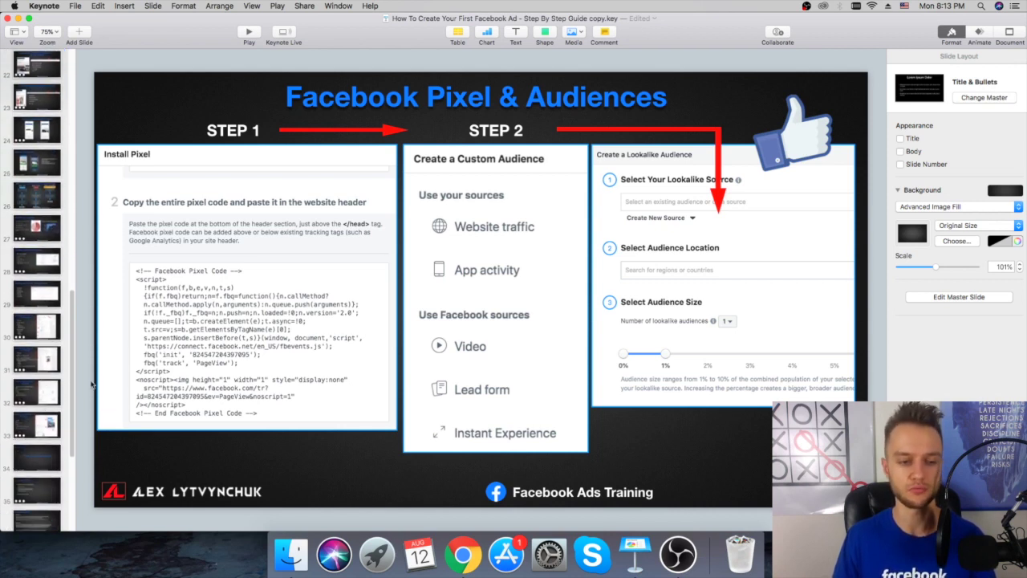
pyautogui.scroll(-1, 64, 413)
pyautogui.click(37, 441)
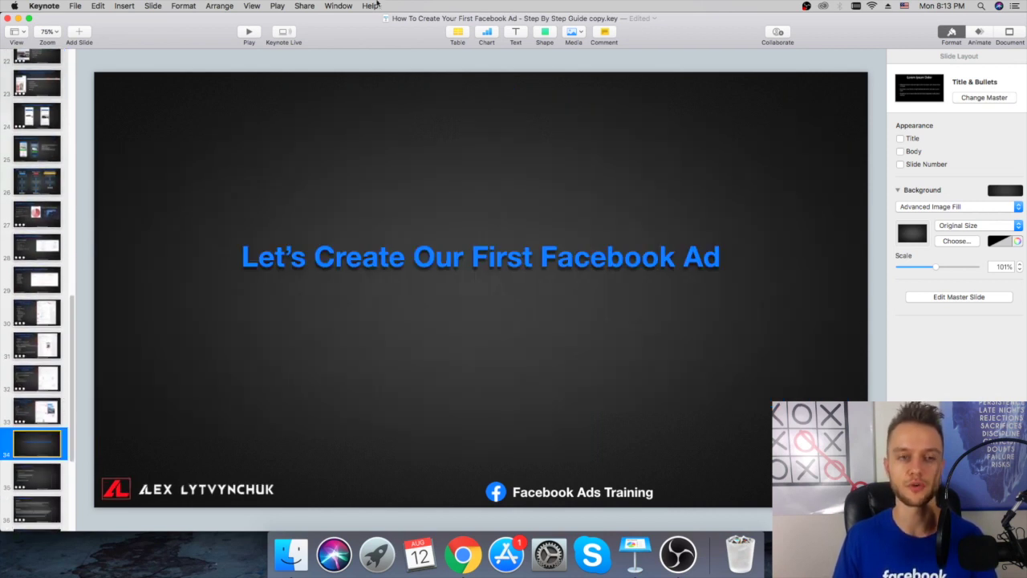
pyautogui.click(249, 33)
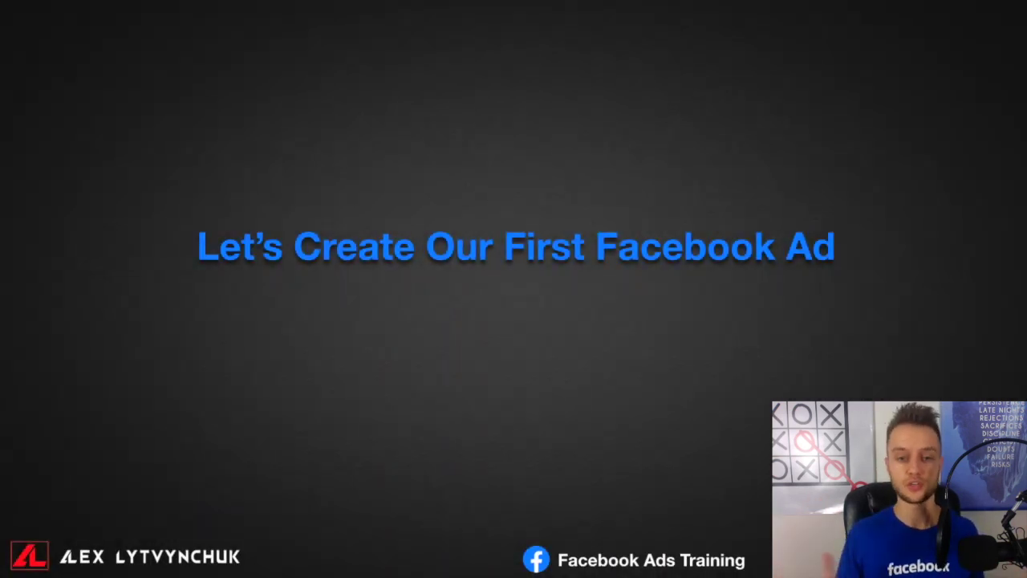
pyautogui.press('Right')
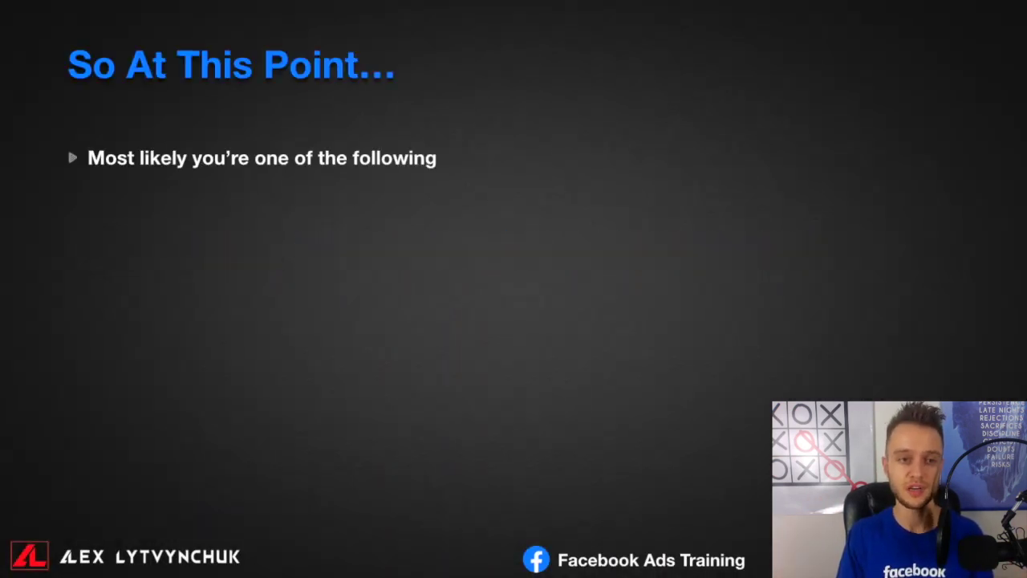